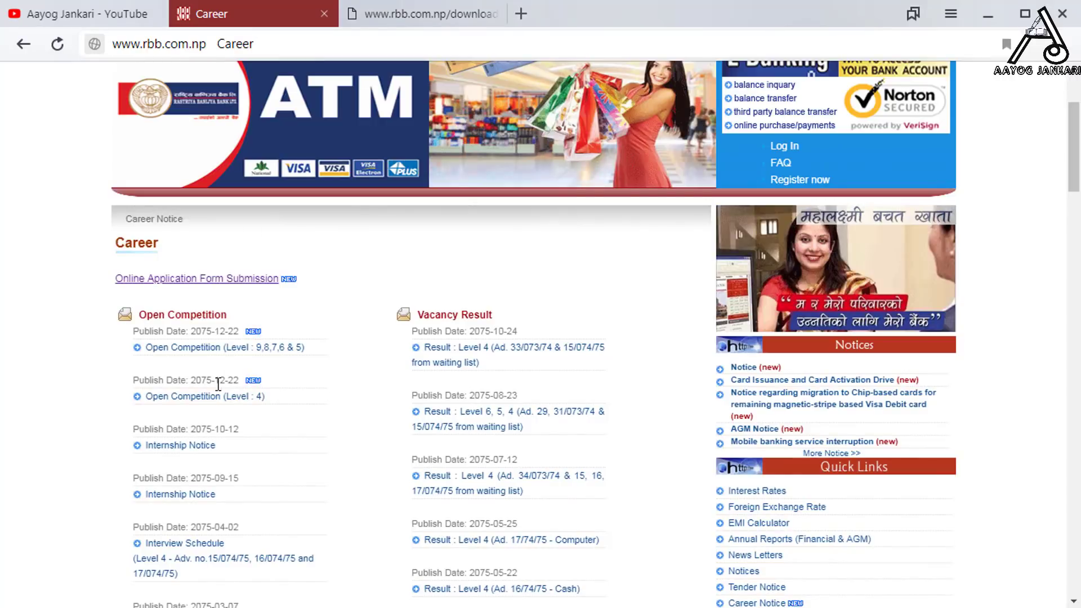
- Open the Level 9,8,7,6 & 5 notice and scroll through the Level 4 vacancy notice
click(217, 347)
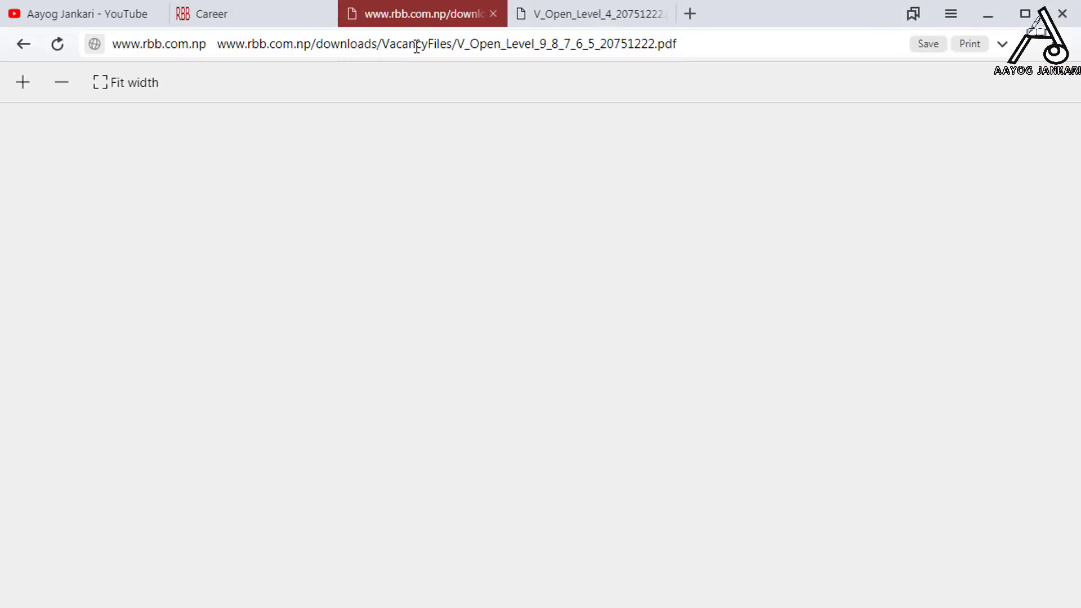
click(570, 8)
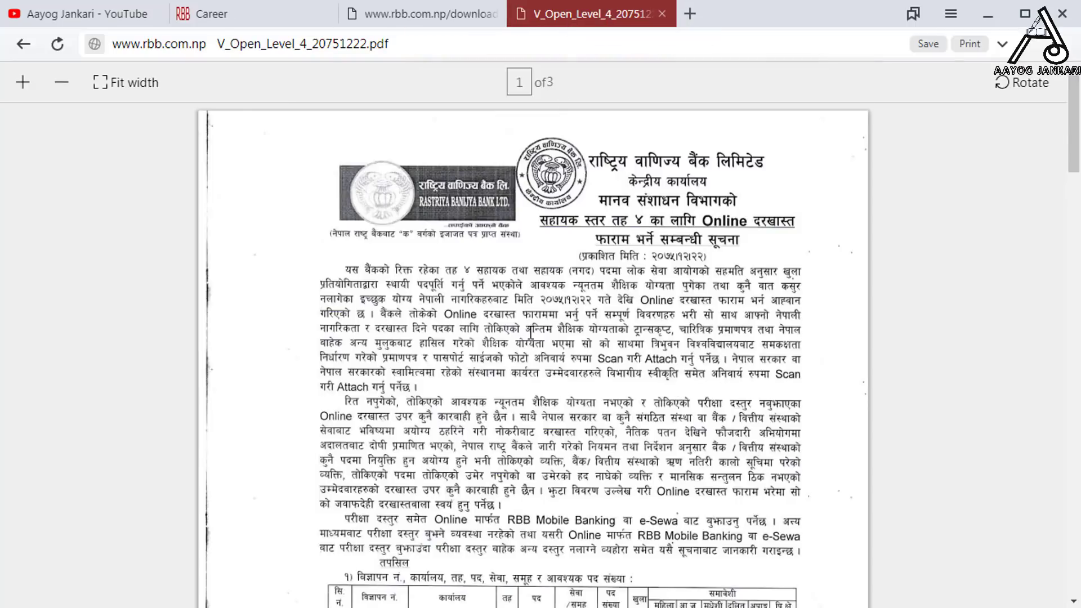
scroll(531, 332, down, 5)
scroll(530, 332, up, 1)
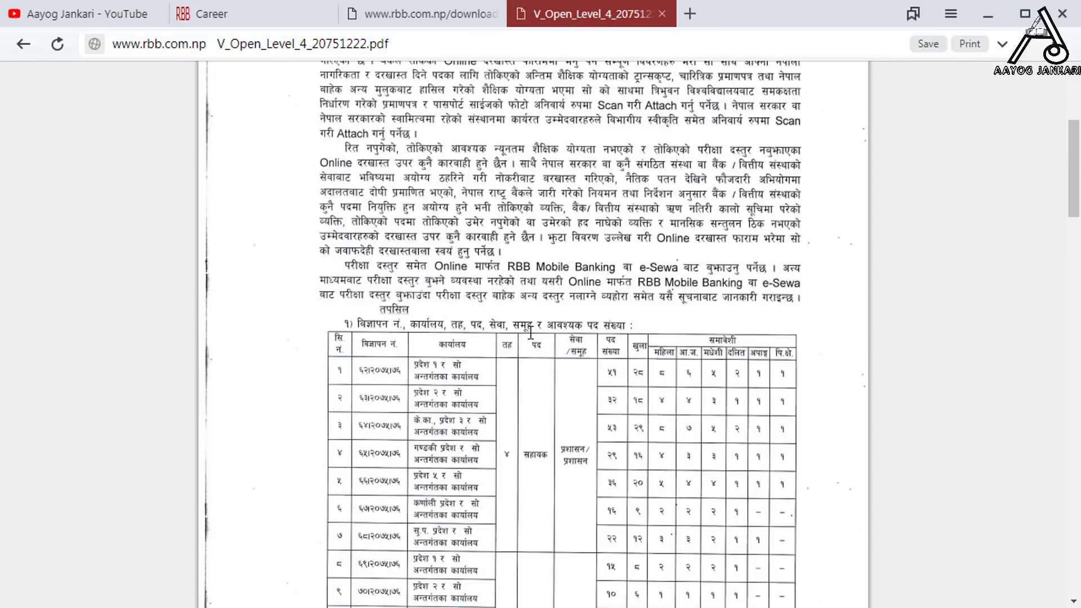
scroll(531, 338, down, 9)
scroll(532, 350, down, 3)
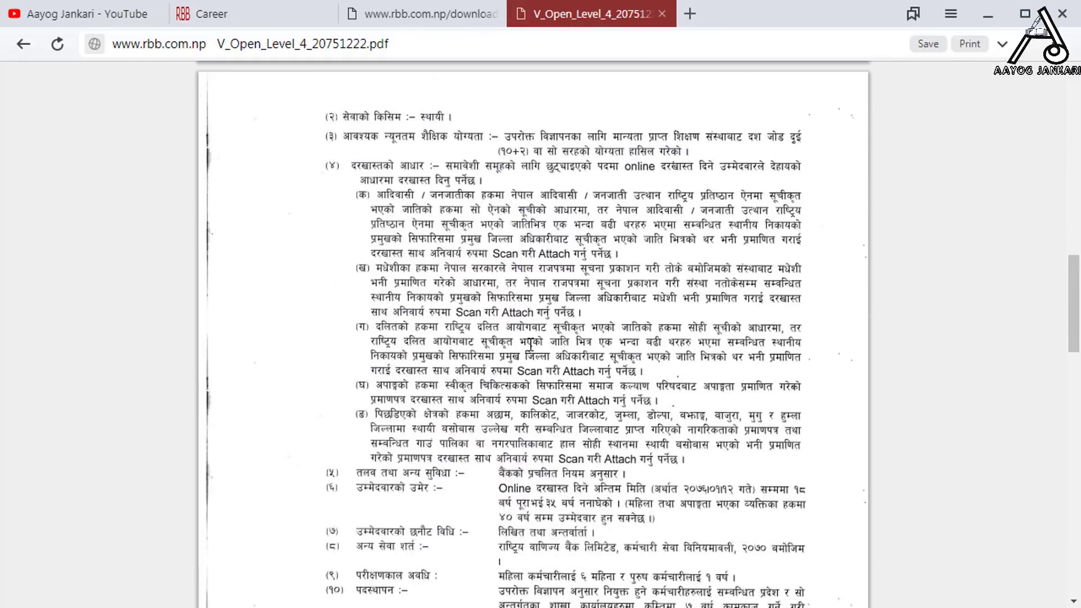
scroll(530, 346, up, 15)
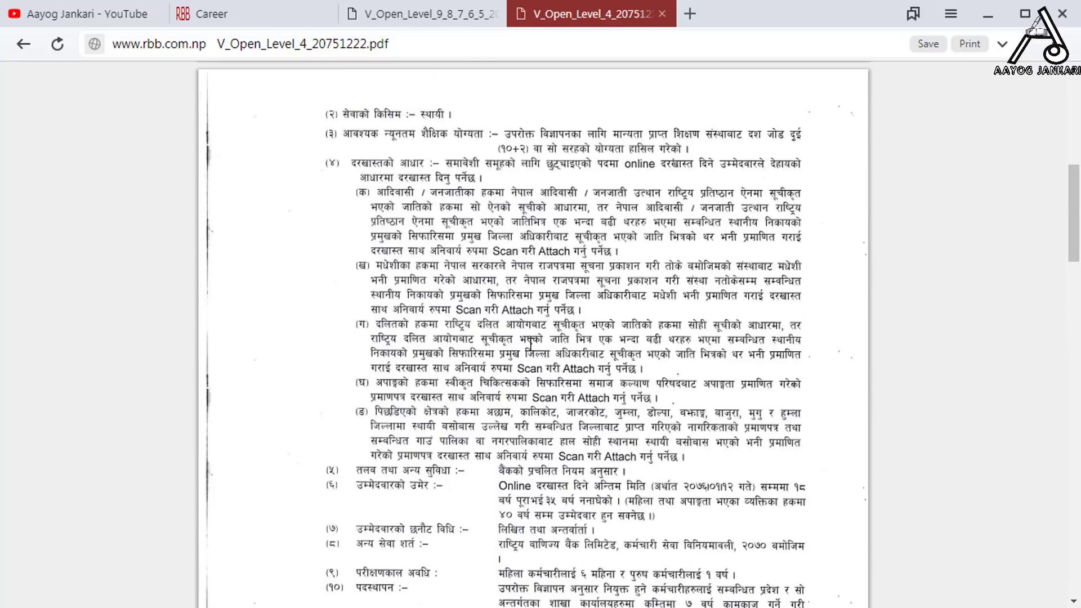
click(255, 20)
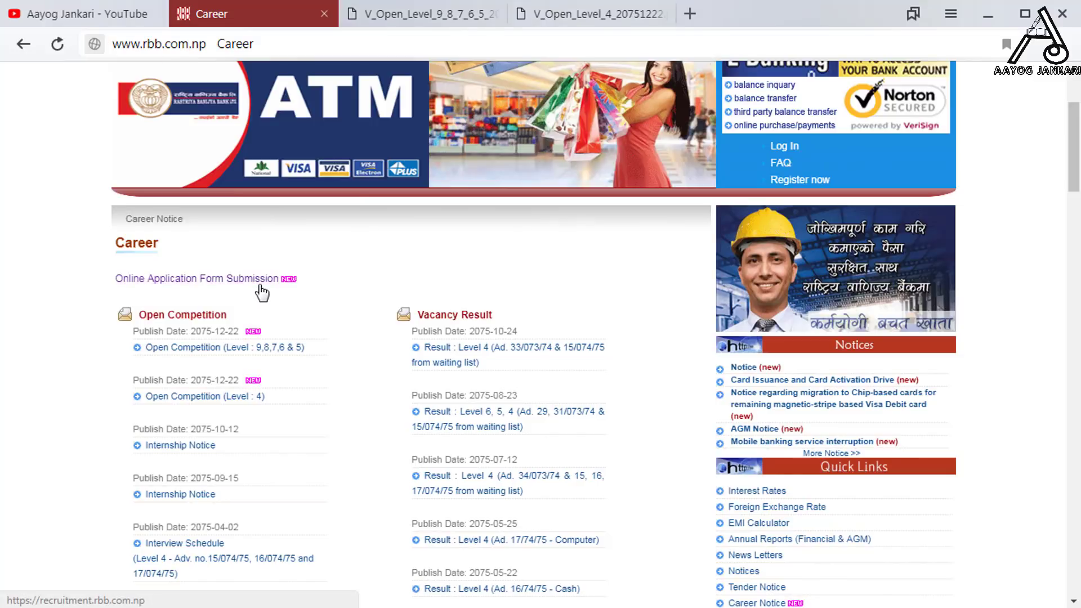
- Scroll through the Level 9,8,7,6 & 5 vacancy table, then return to the Career page
click(425, 3)
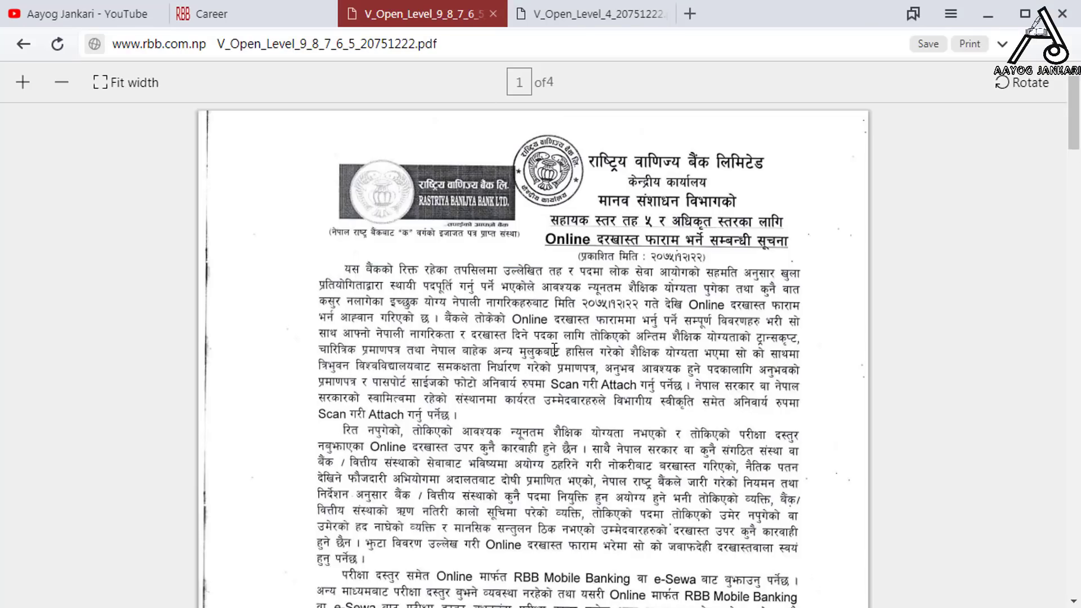
scroll(554, 349, down, 5)
scroll(554, 349, down, 2)
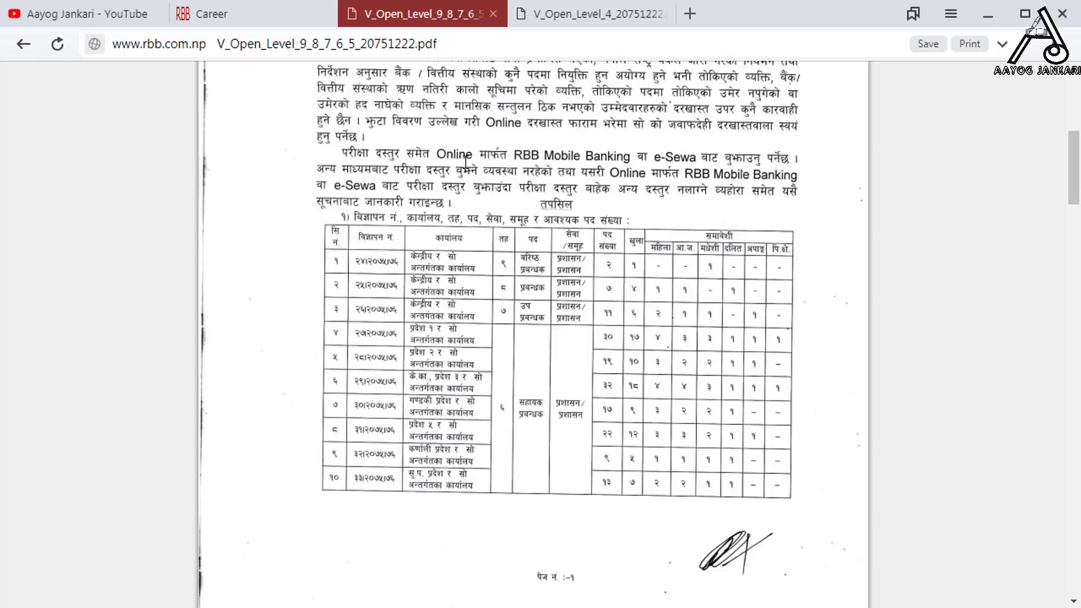
click(275, 19)
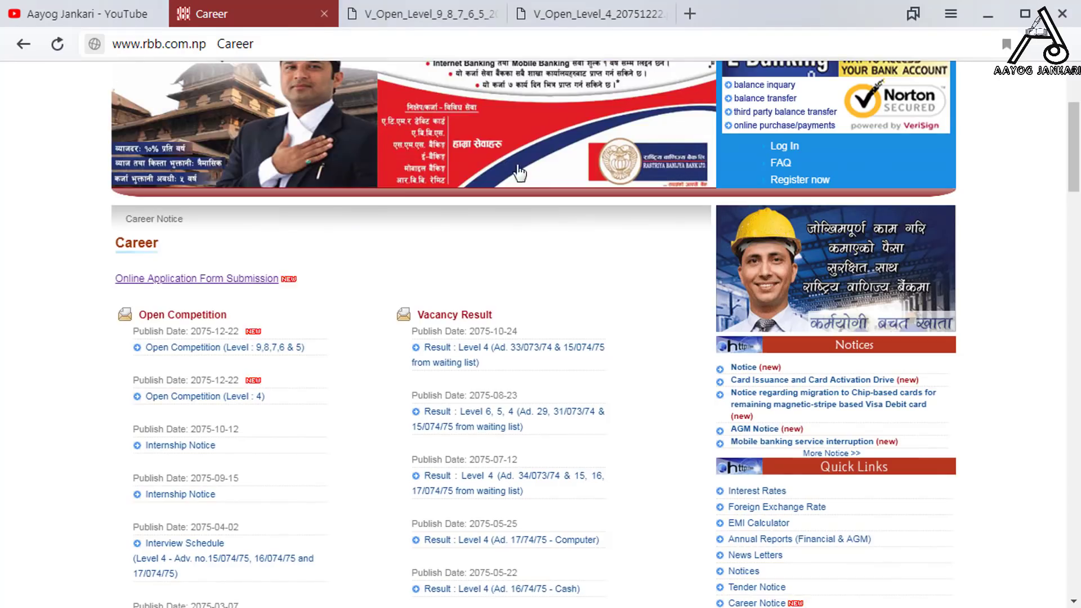
- Load recruitment.rbb.com.np in a new tab to reach the portal's Vacancies page
scroll(516, 227, down, 1)
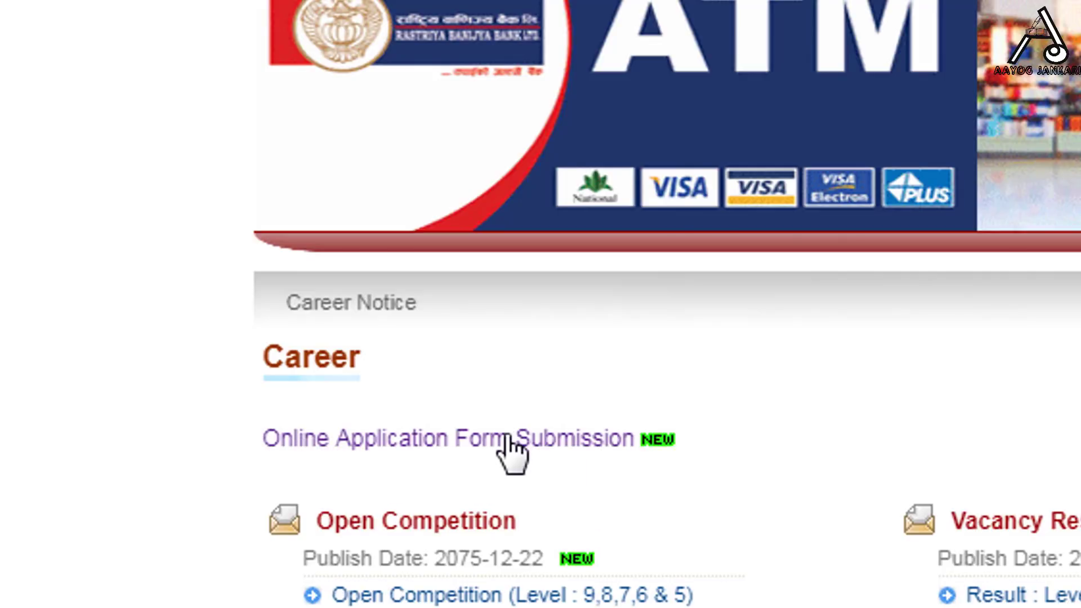
click(498, 19)
text(rec)
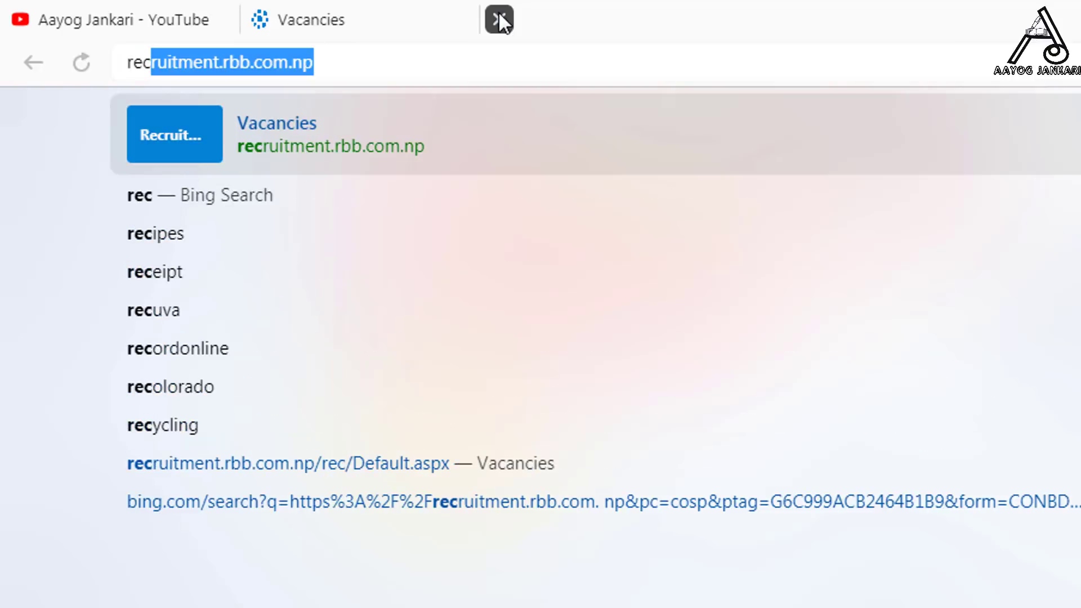
key(End)
key(Return)
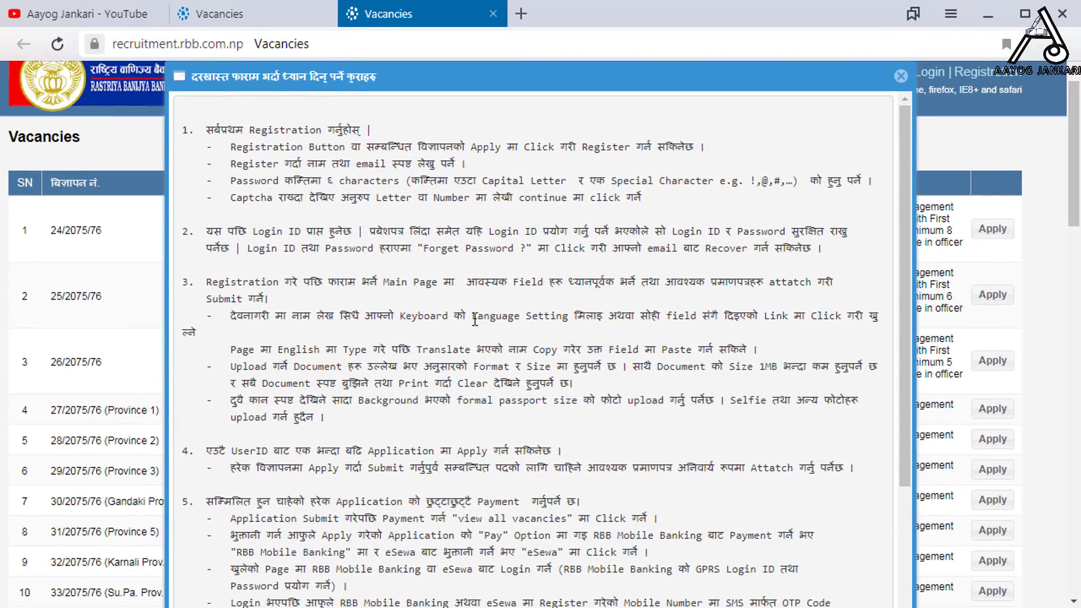
- Close the duplicate Vacancies tab, read through the instructions popup and dismiss it
click(494, 14)
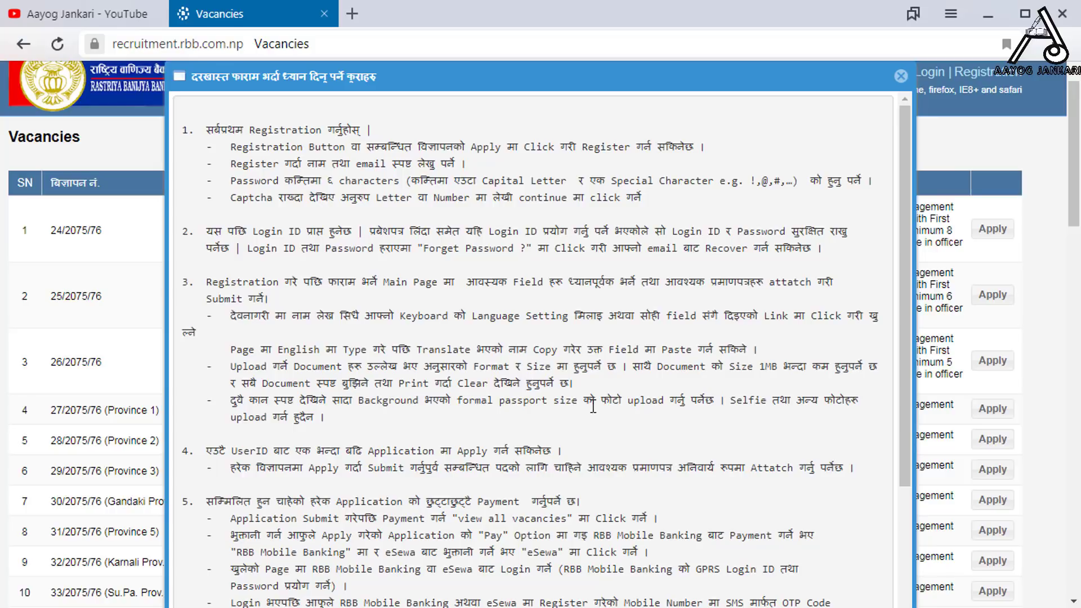
scroll(592, 406, down, 4)
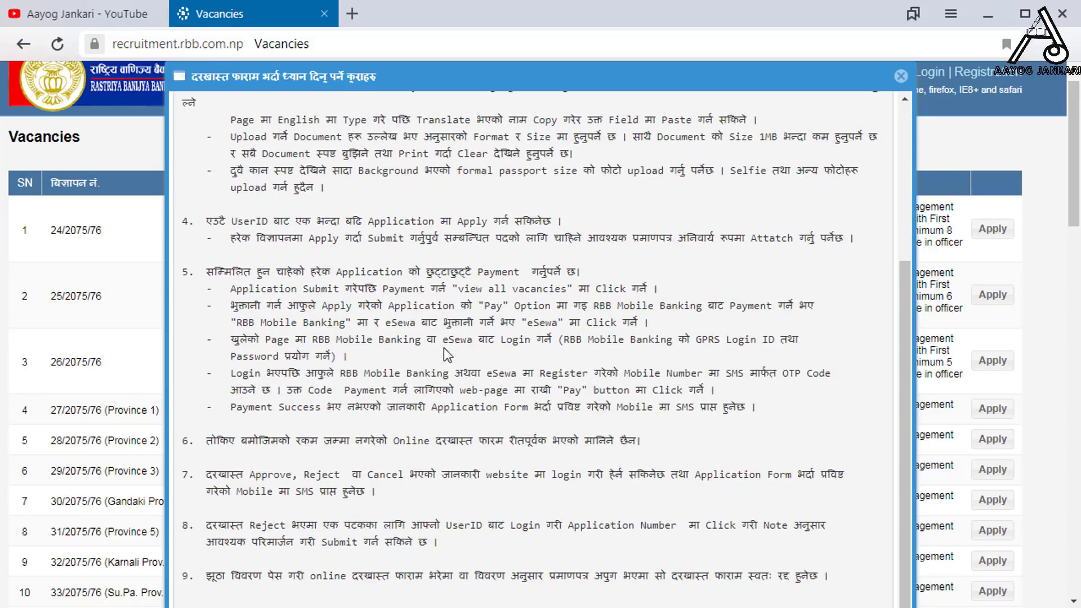
scroll(475, 421, up, 3)
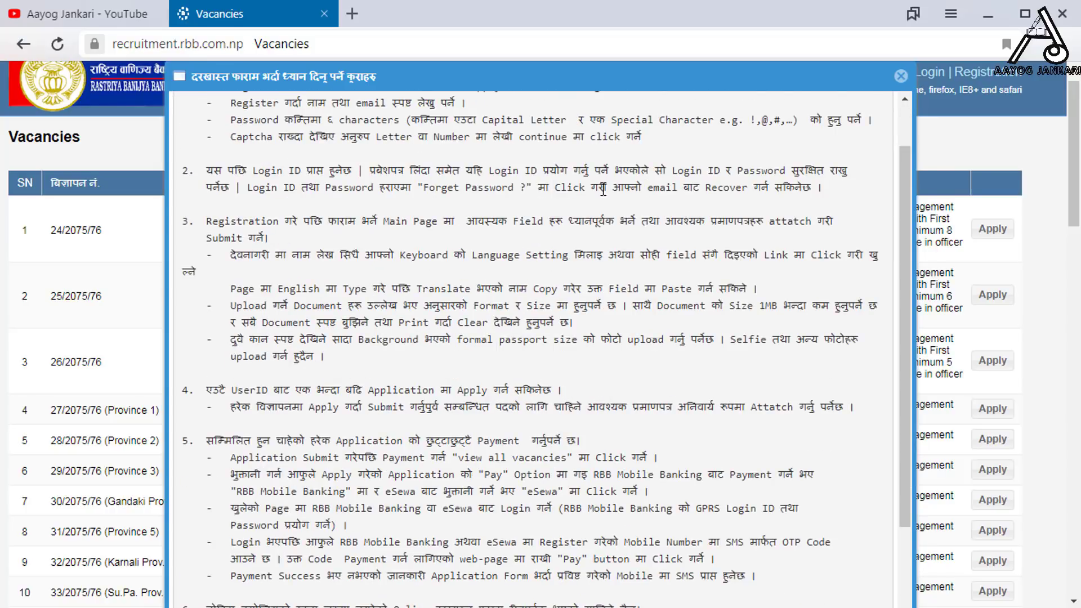
click(900, 76)
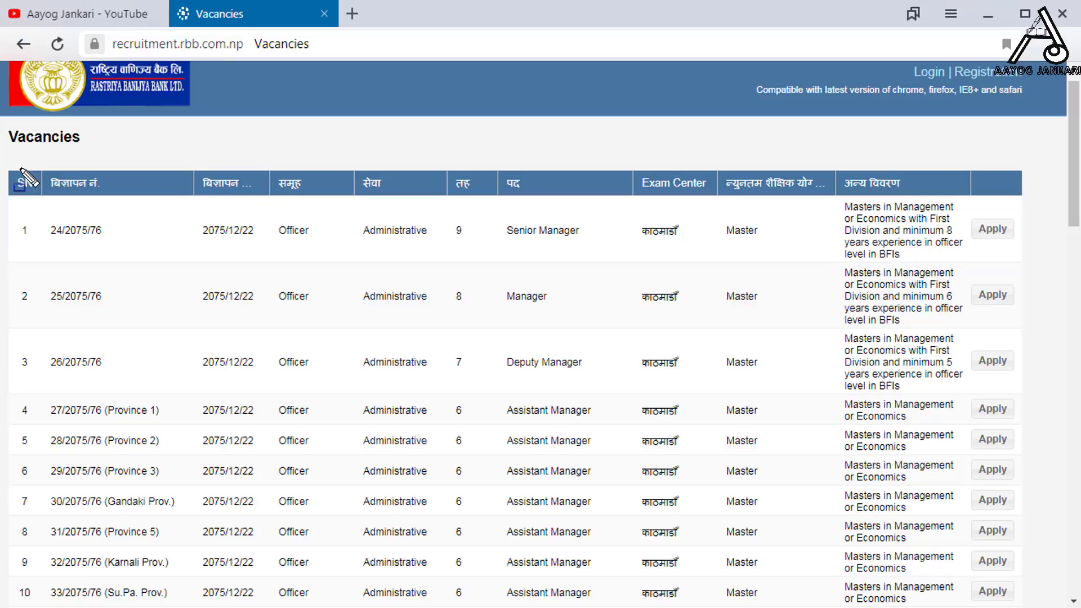
- Scroll the vacancies table and apply for Assistant vacancy 66/2075/76 (Province 5)
mouse_move(13, 168)
mouse_down()
mouse_move(313, 284)
mouse_move(1069, 454)
mouse_move(1078, 607)
mouse_up()
key(Escape)
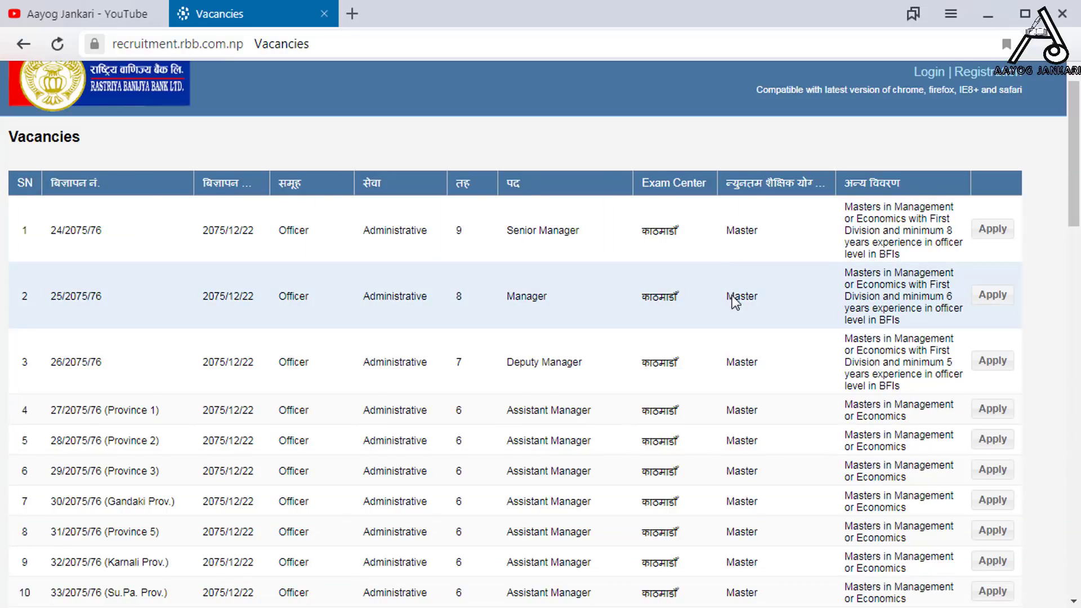
scroll(779, 425, down, 1)
scroll(779, 425, down, 20)
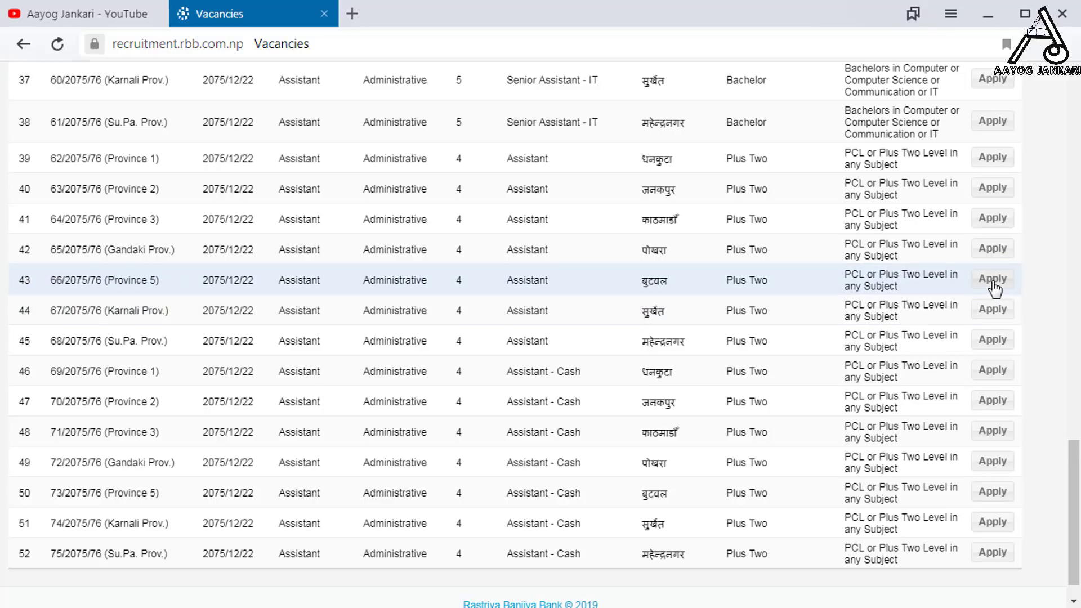
click(993, 284)
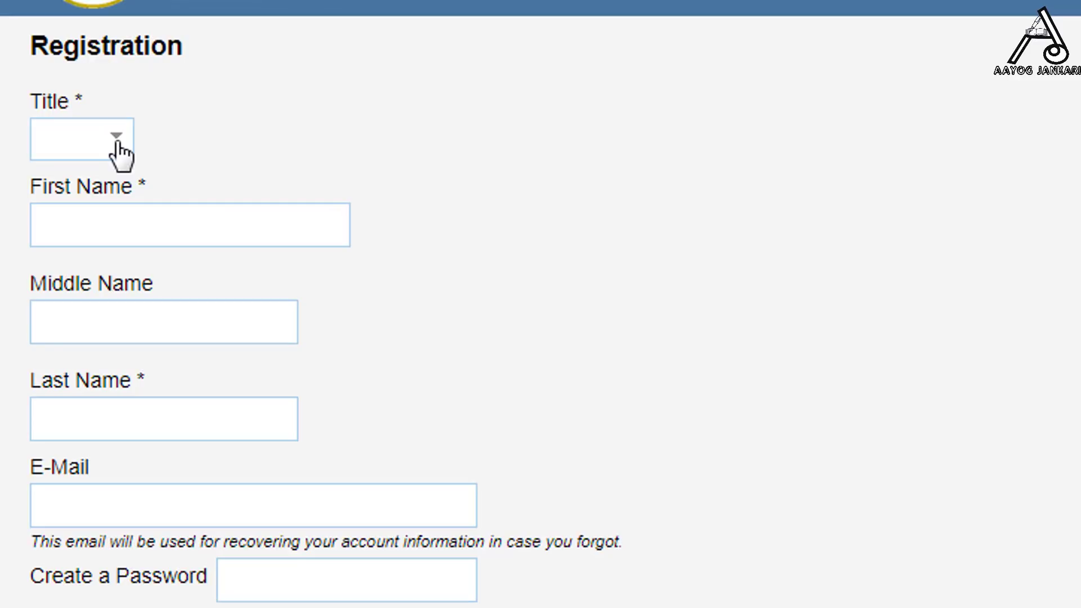
- Choose title Mr and enter the applicant's first name
click(119, 151)
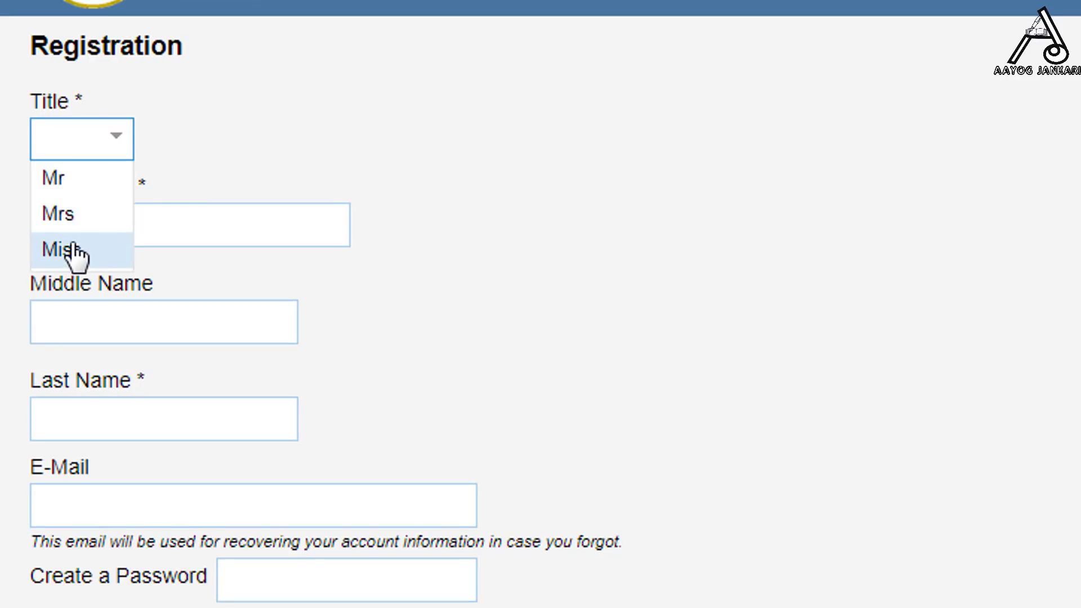
click(73, 186)
click(152, 241)
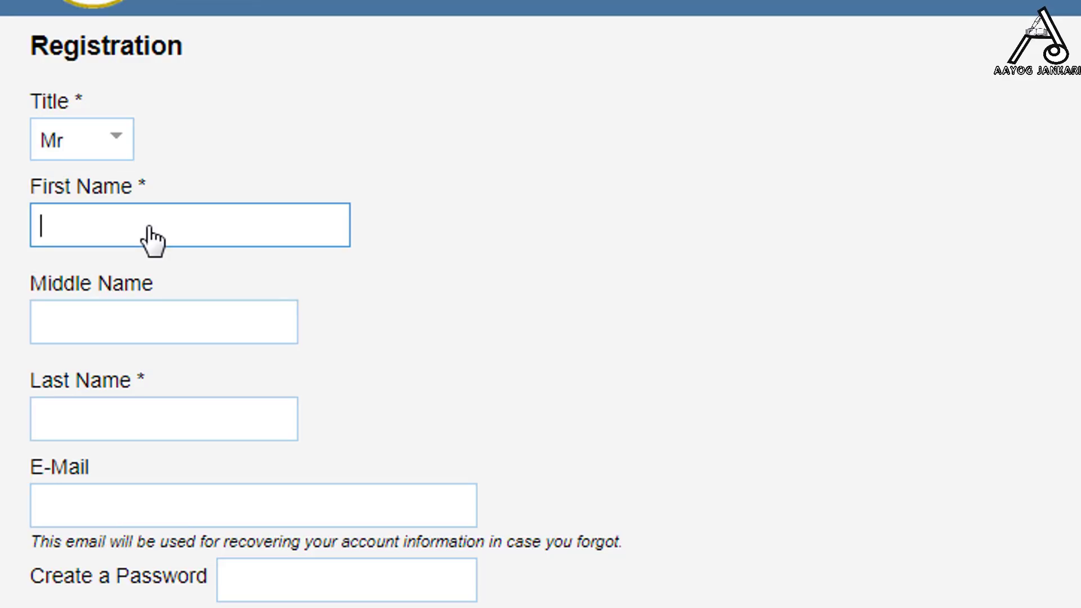
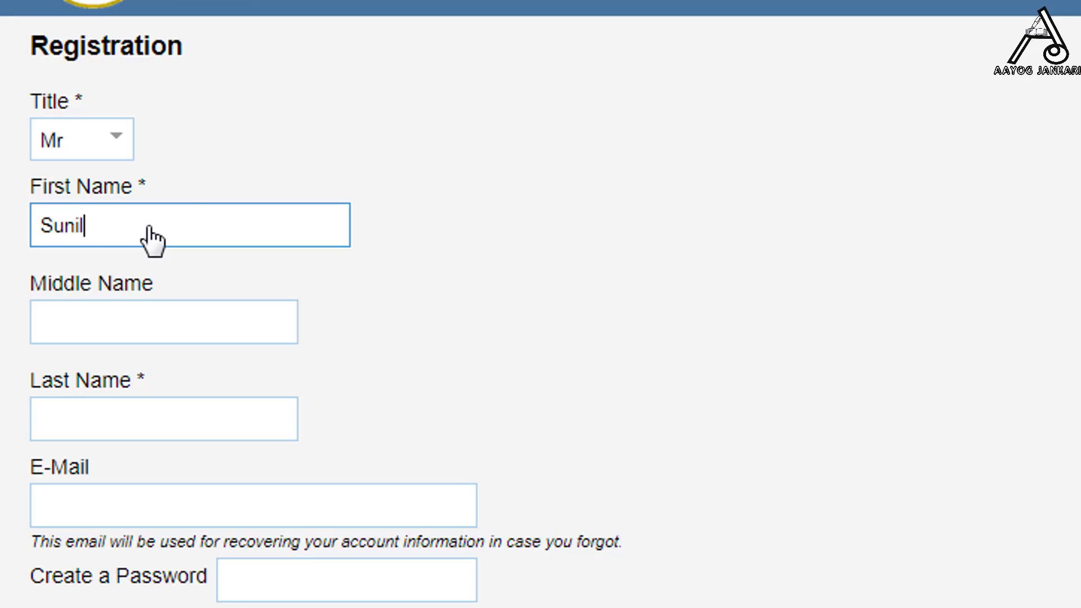
- Skip the middle name and enter the applicant's last name, correcting a typo
key(Tab)
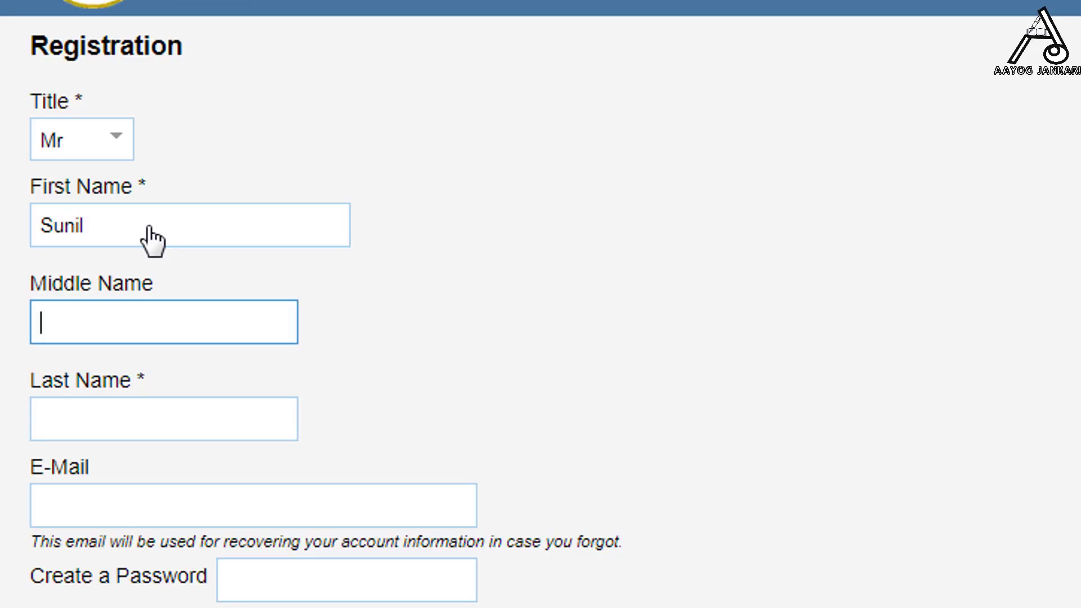
key(Tab)
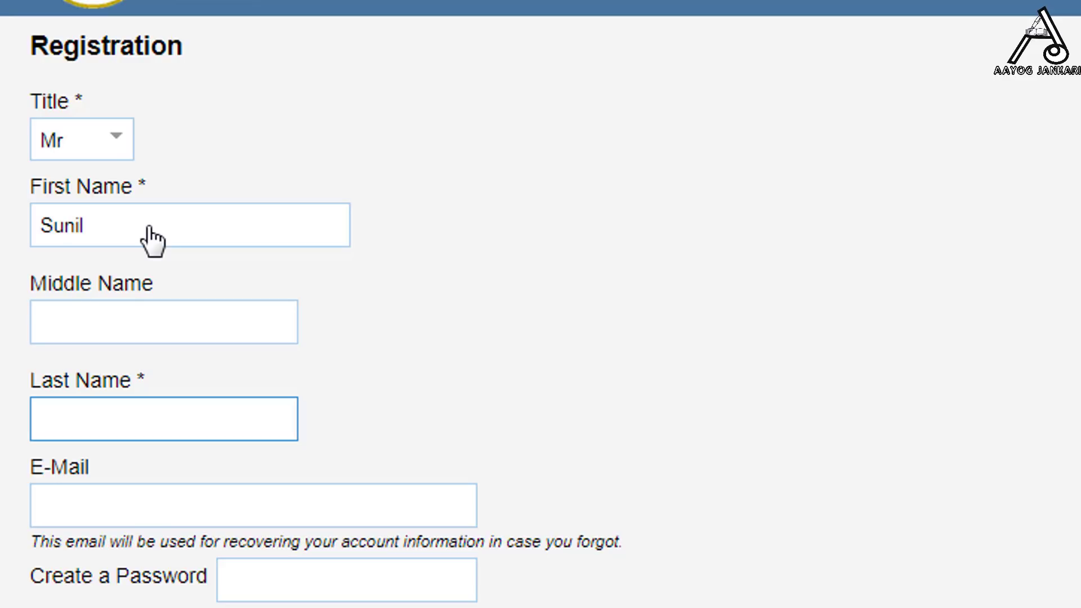
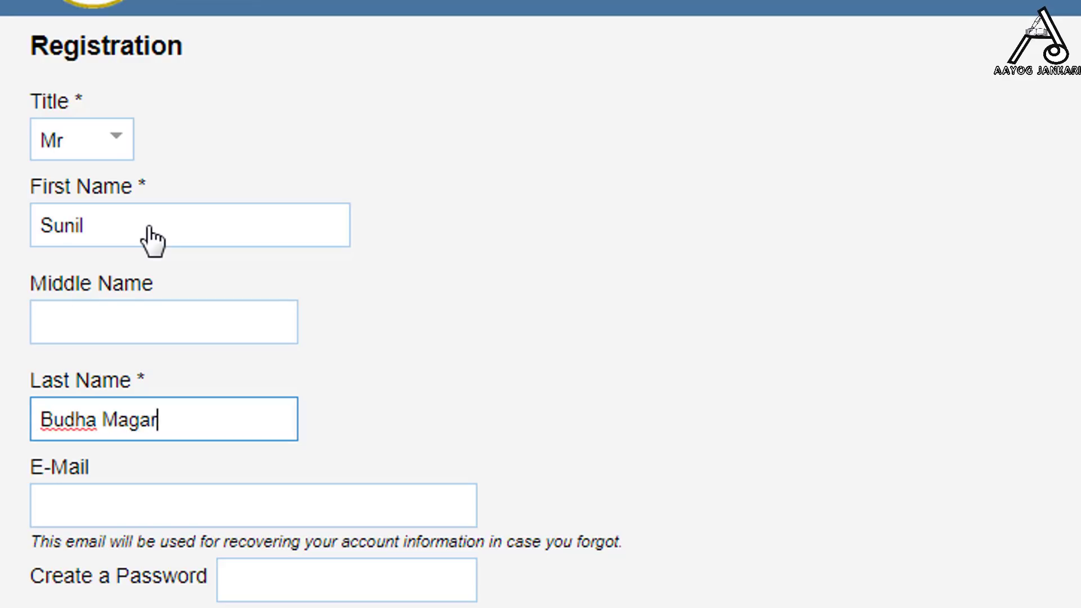
- Fill in the applicant's e-mail address
click(283, 509)
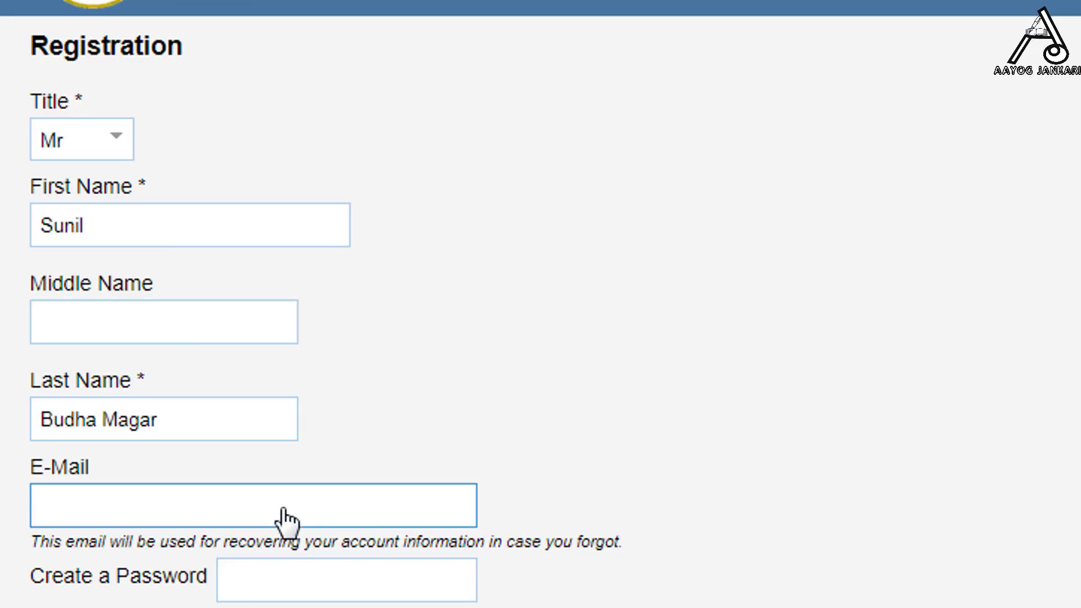
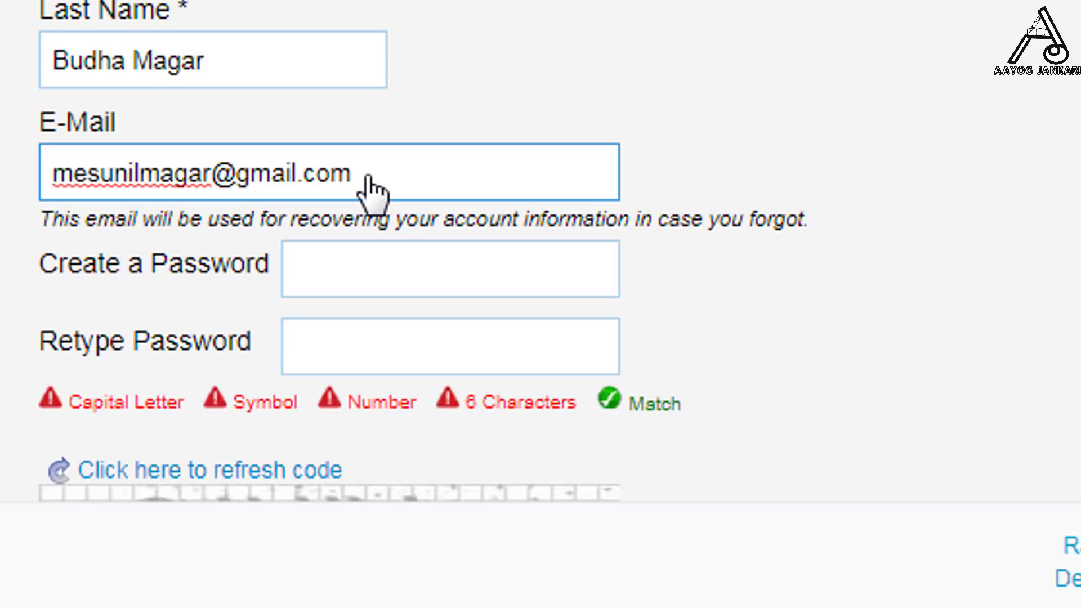
click(704, 132)
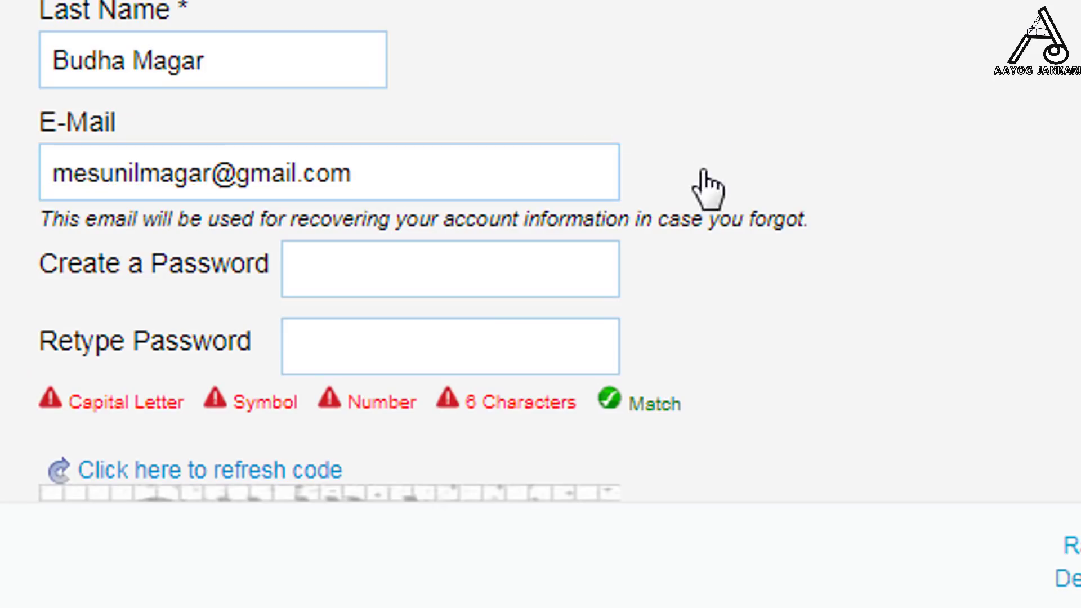
click(457, 269)
- Enter the account password in both password fields so every strength check turns green
scroll(1003, 93, down, 3)
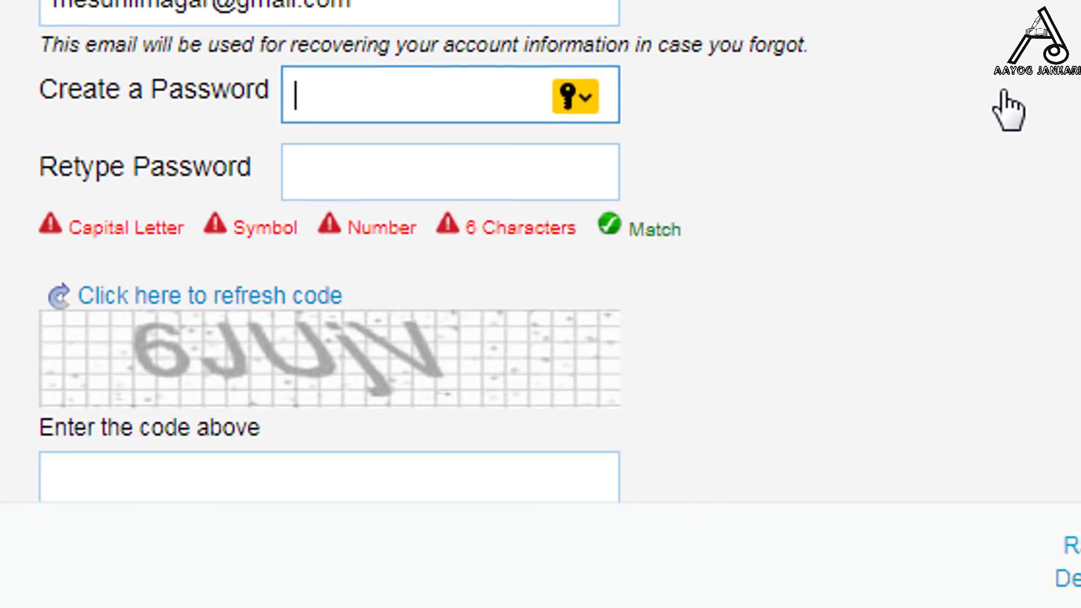
click(500, 94)
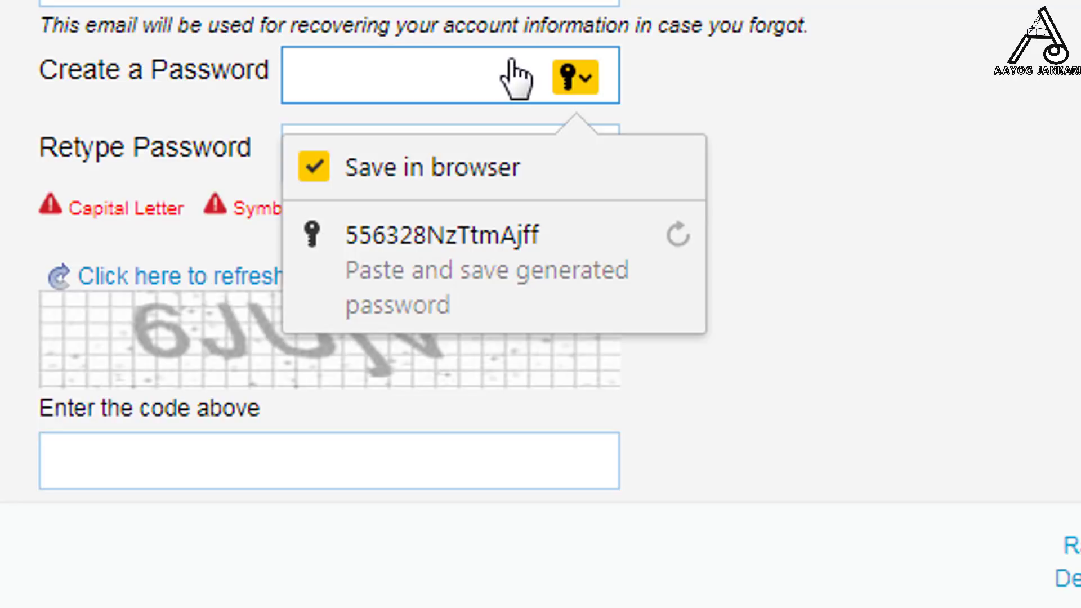
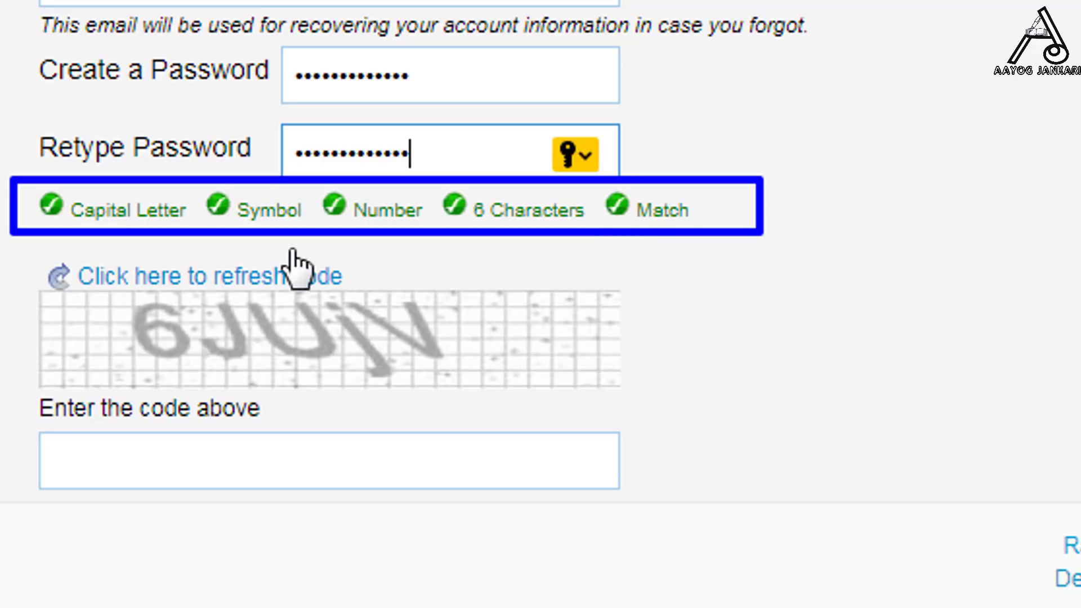
mouse_move(20, 254)
mouse_down()
mouse_move(116, 320)
mouse_move(613, 410)
mouse_move(671, 403)
mouse_up()
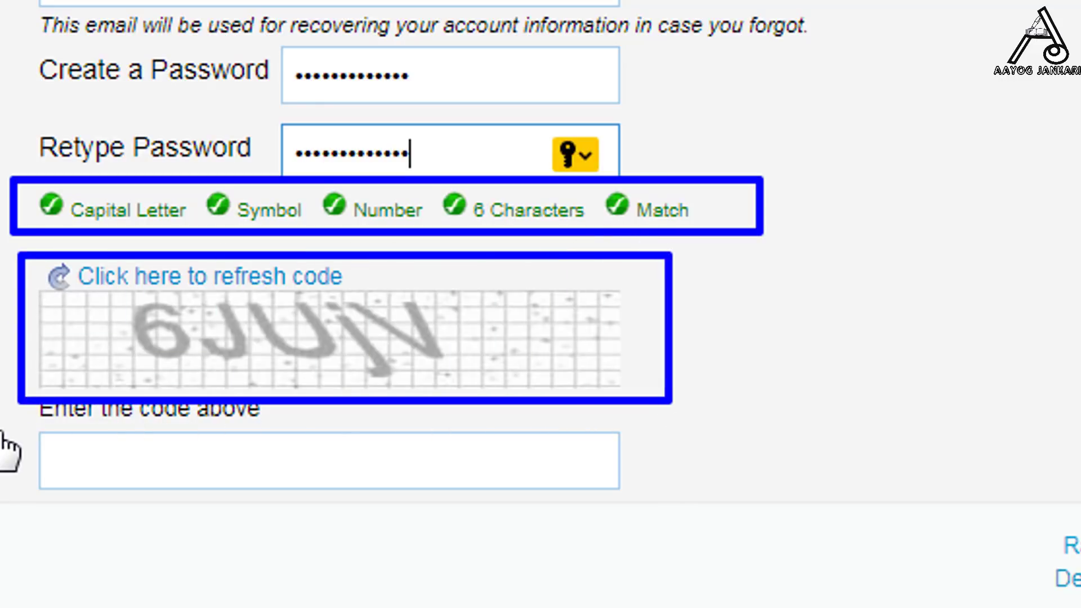
mouse_move(2, 427)
mouse_down()
mouse_move(373, 544)
mouse_move(645, 513)
mouse_up()
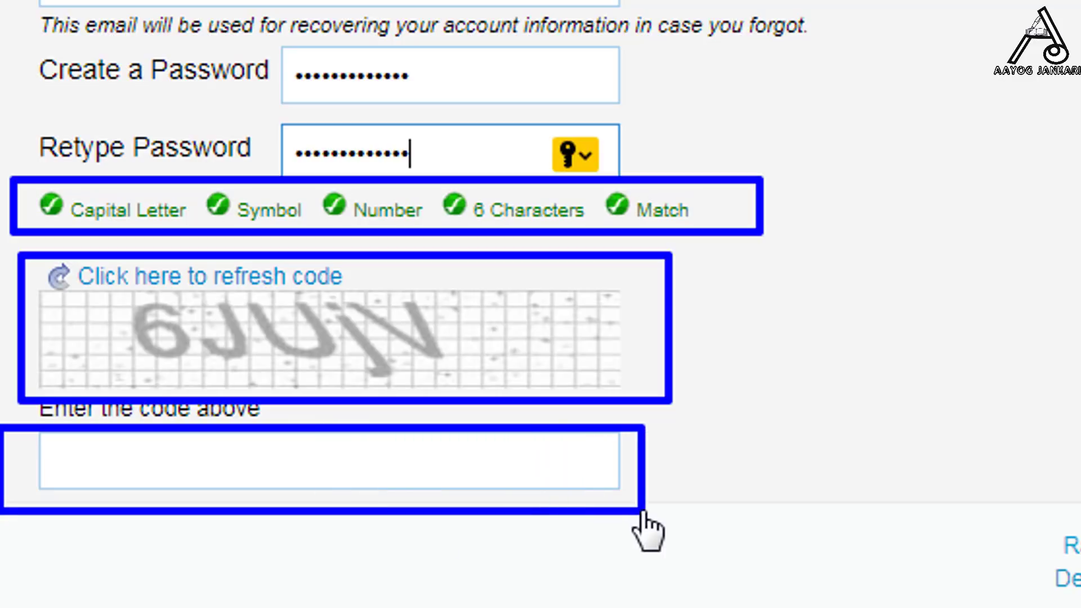
click(398, 472)
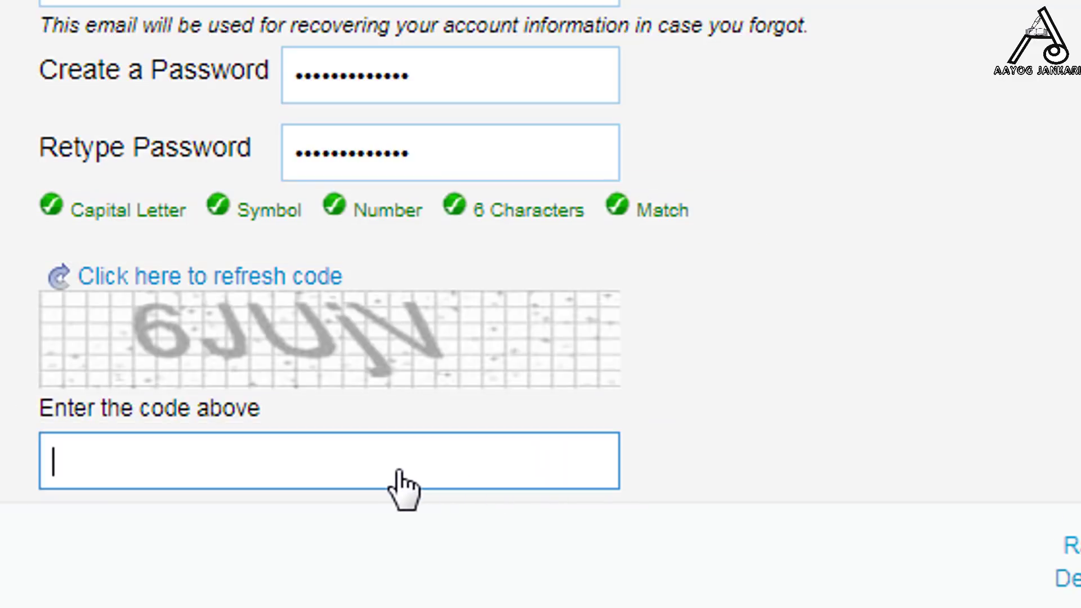
- Enter the captcha code and submit the registration to create the account
text(6JUjV)
scroll(837, 388, down, 2)
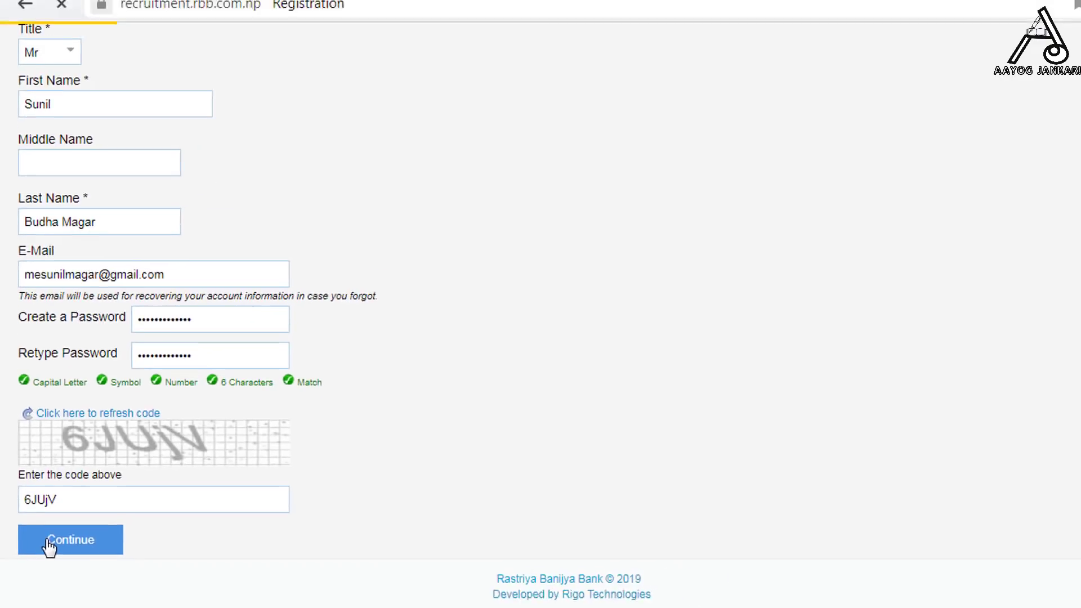
click(107, 472)
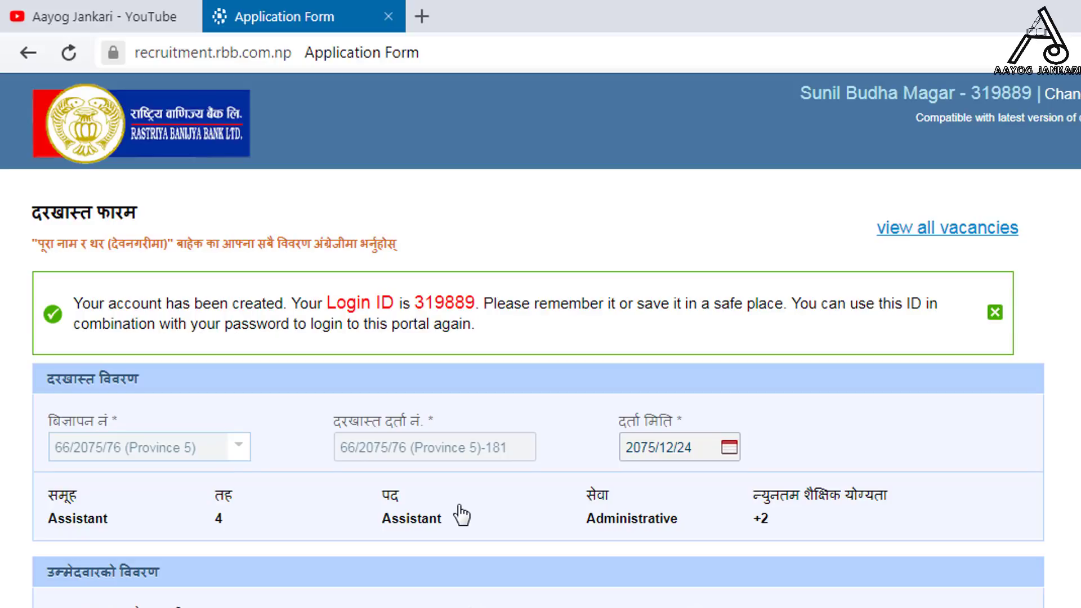
- Open the Devanagari typing help from the Nepali full-name field
scroll(460, 513, down, 3)
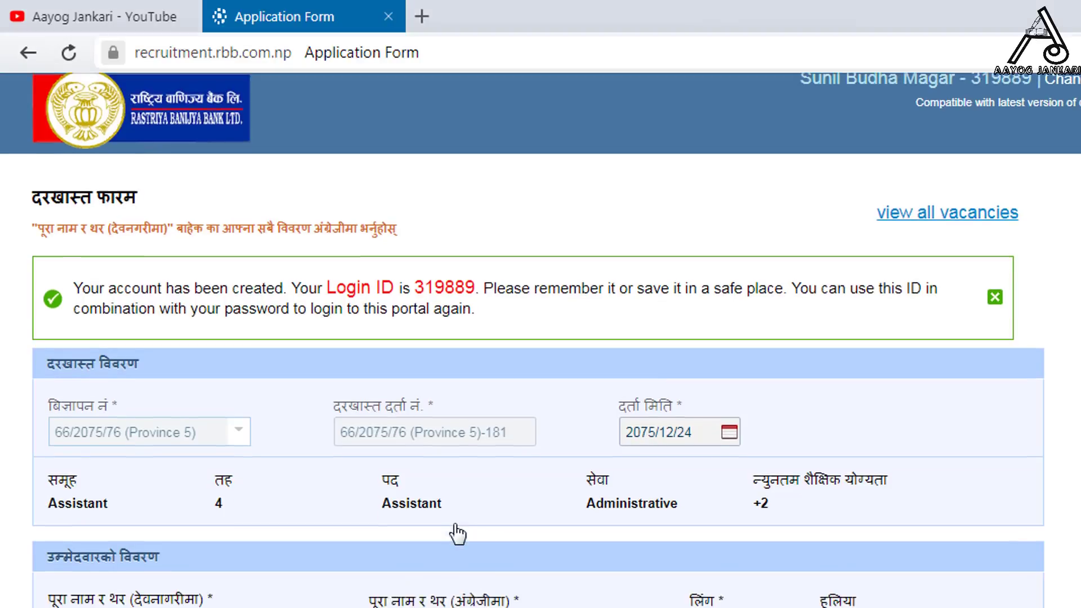
click(178, 439)
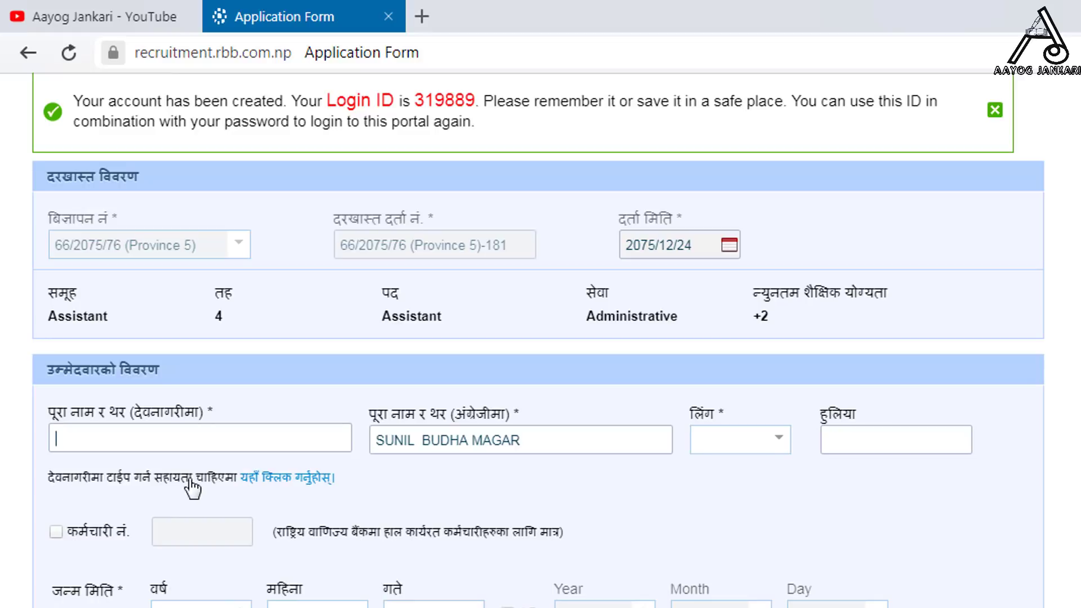
click(266, 479)
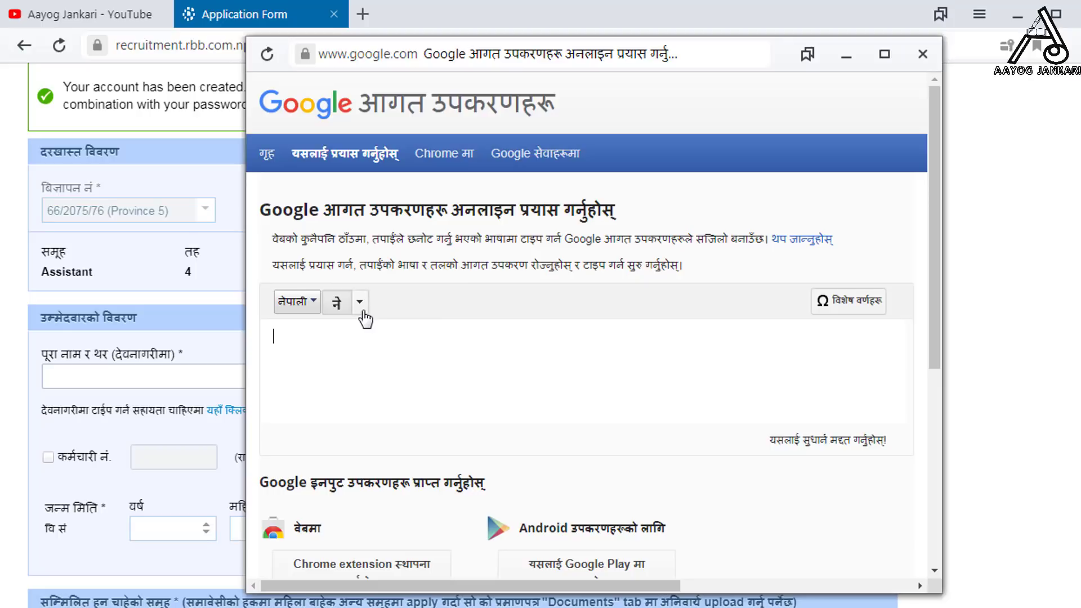
- Type the applicant's name with the Nepali traditional keyboard, copy it, and close the helper
click(360, 307)
click(388, 384)
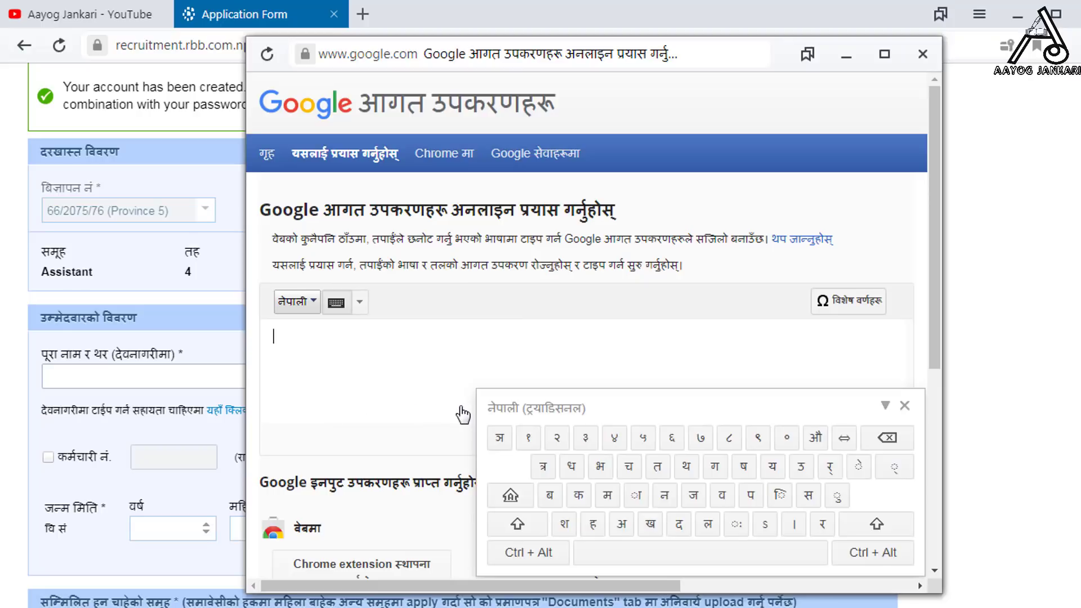
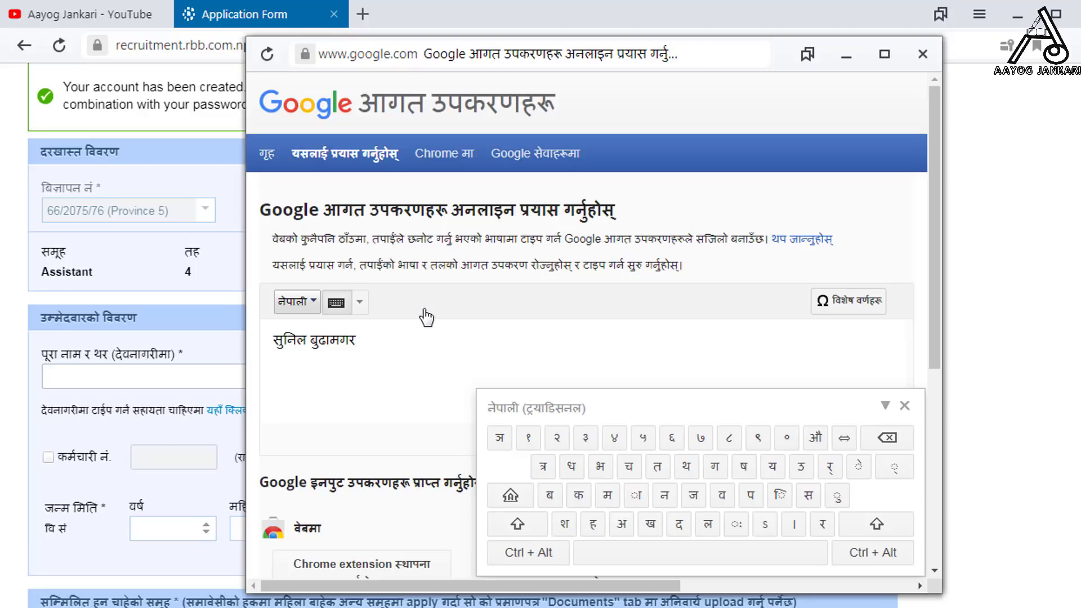
drag(354, 340, 239, 340)
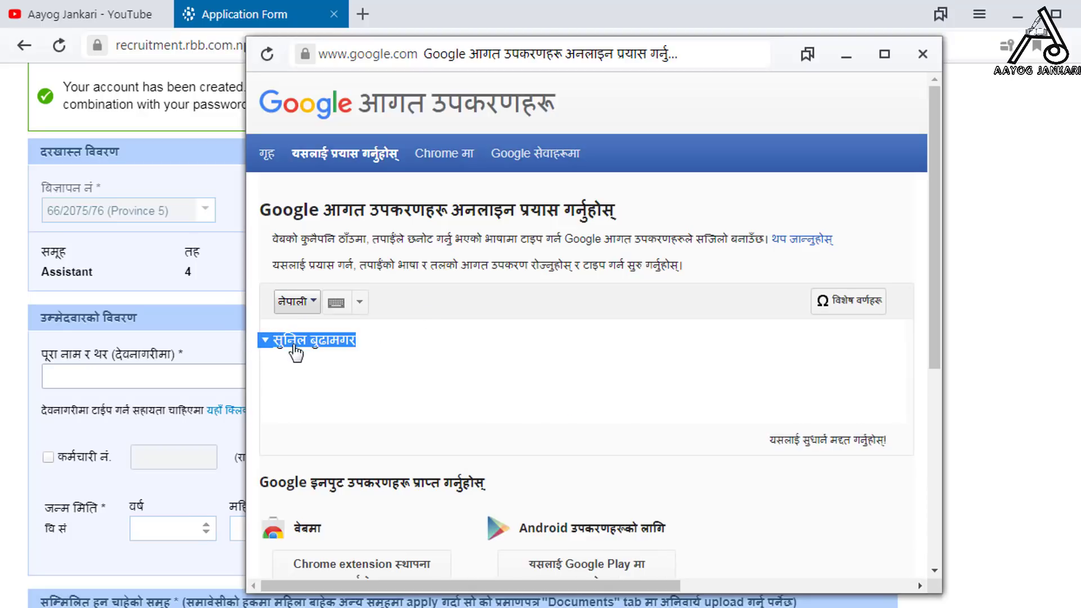
right_click(290, 343)
click(327, 376)
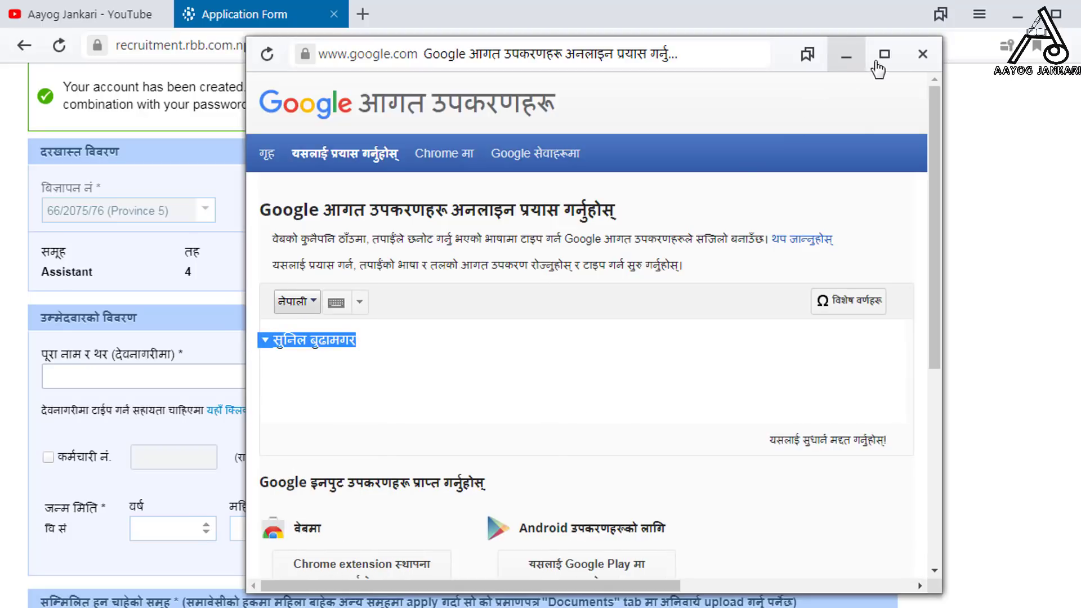
click(918, 54)
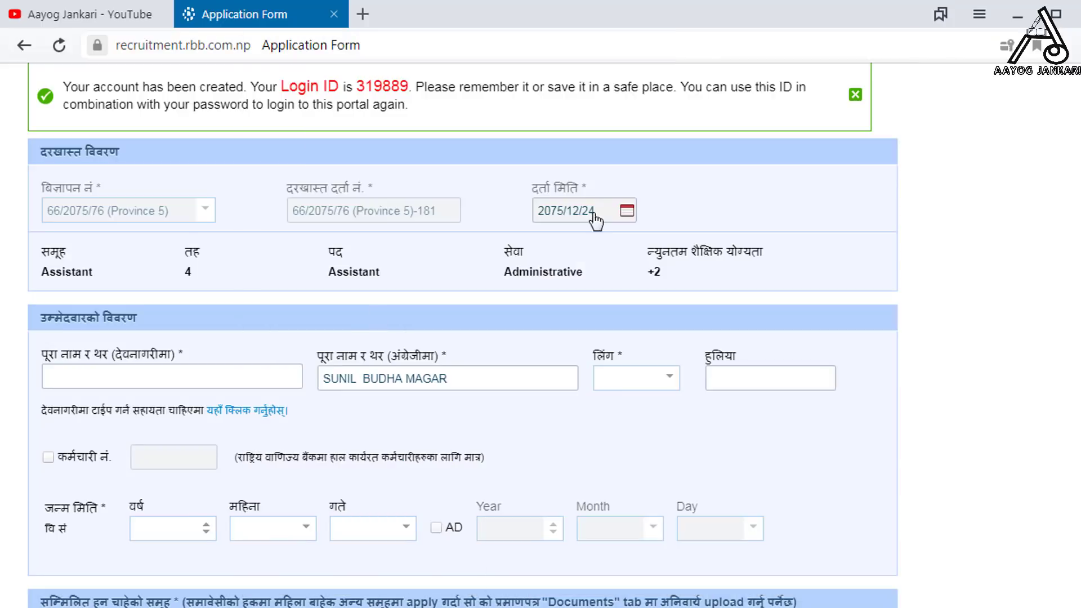
- Paste the Devanagari name, set gender to Male, and leave employee number unticked
click(263, 381)
key(ctrl+v)
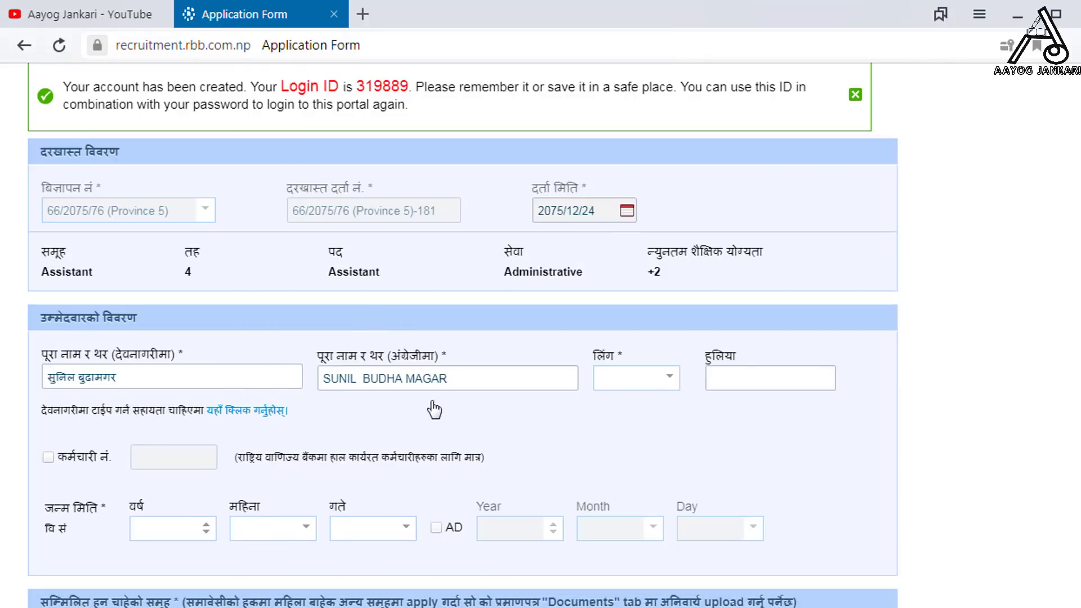
click(645, 385)
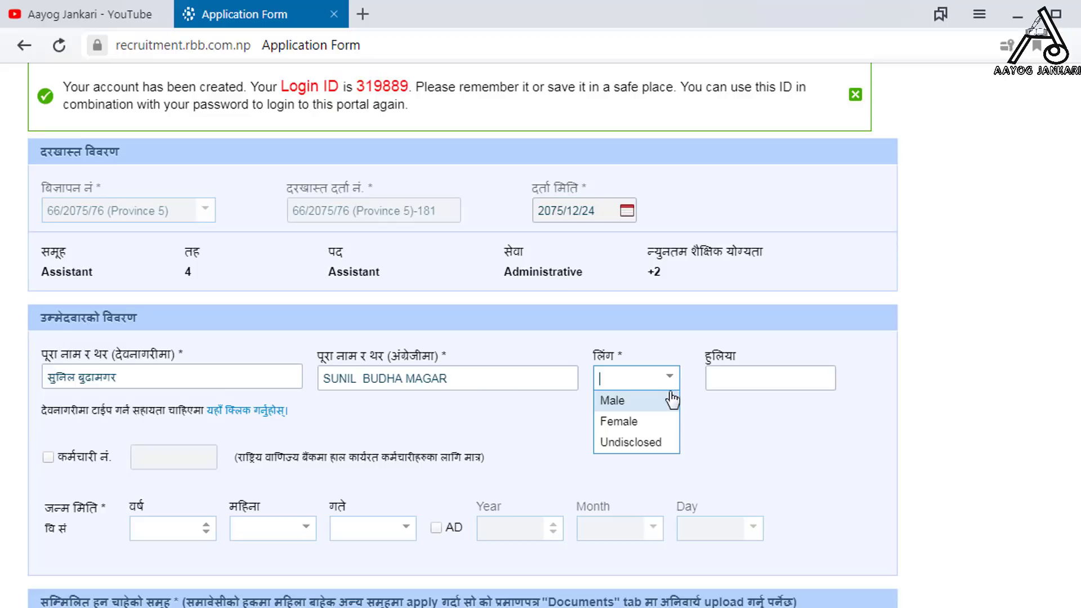
click(642, 402)
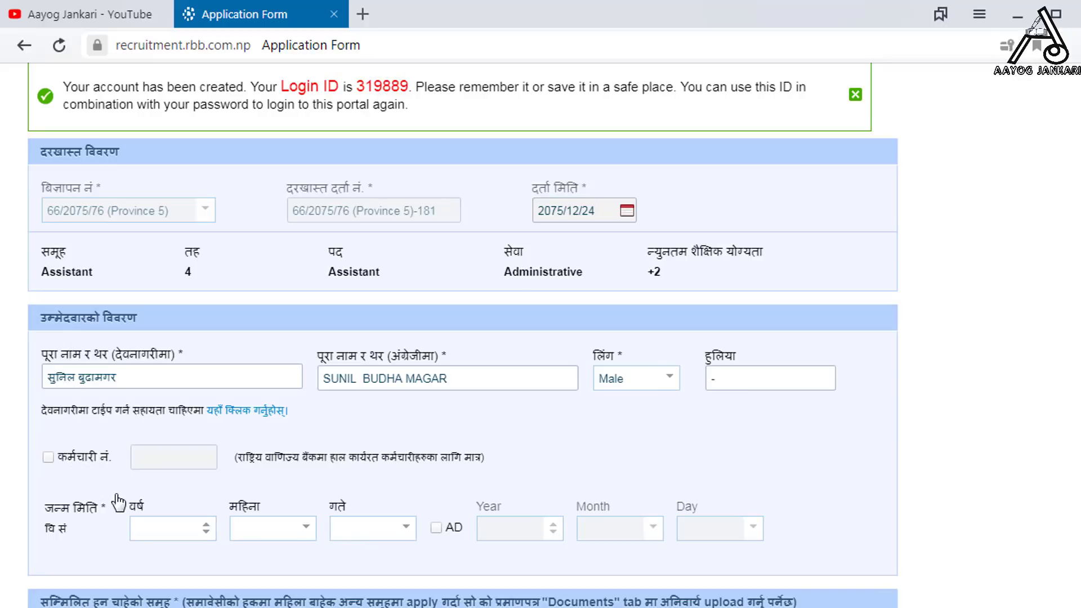
click(46, 462)
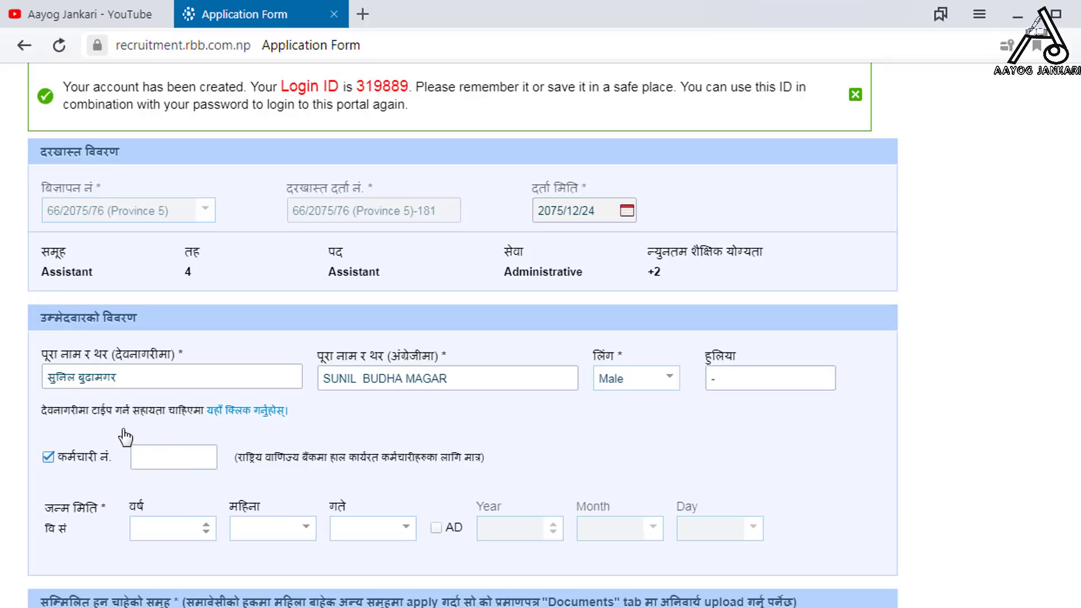
click(48, 457)
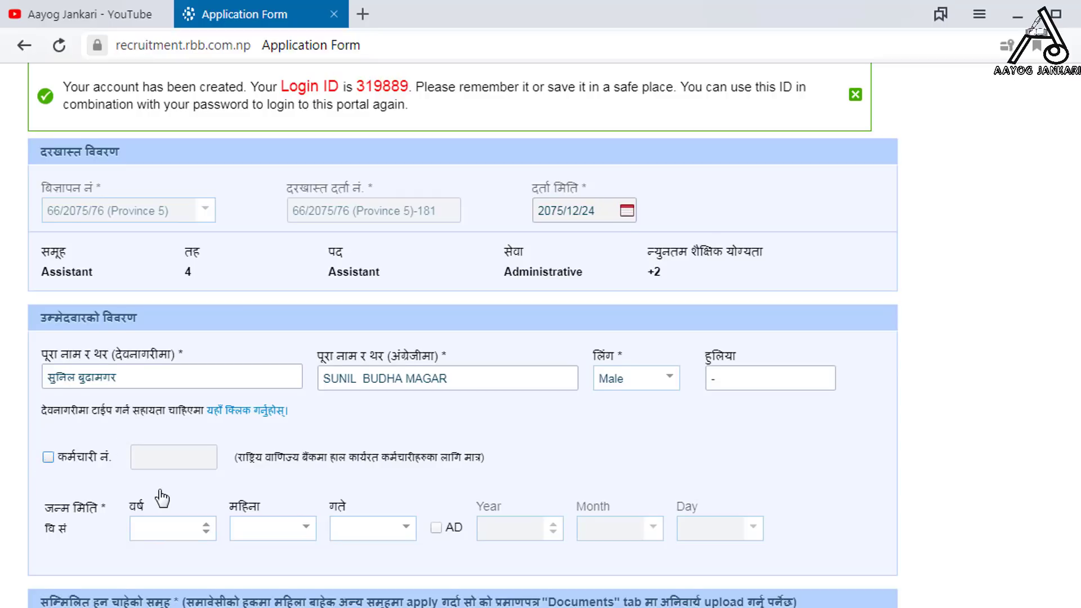
scroll(162, 498, down, 1)
scroll(82, 459, down, 2)
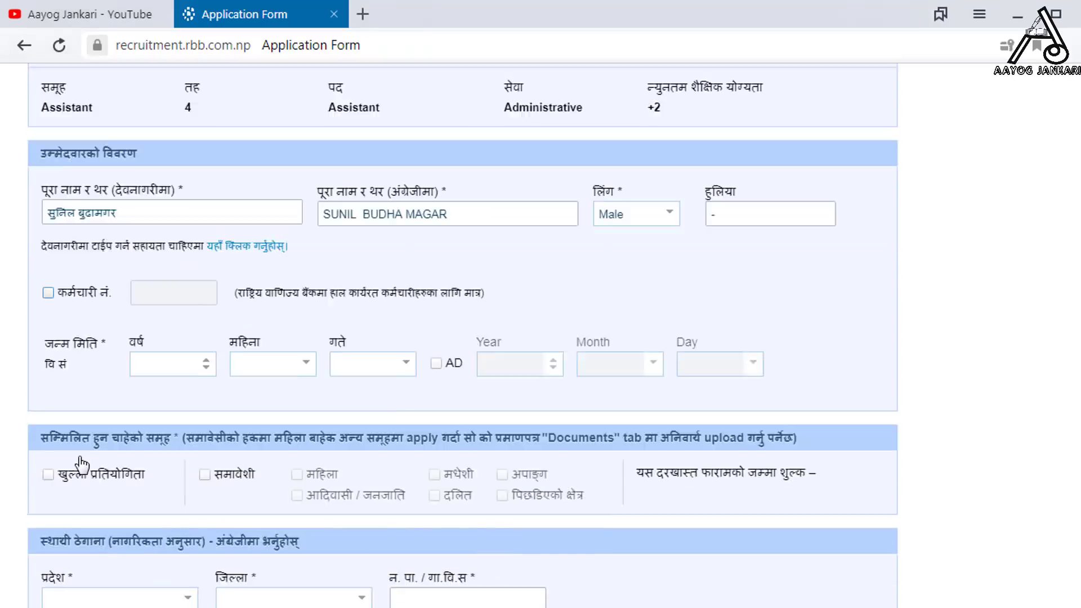
- Set birth date 2050 Chaitra 6 and tick खुल्ला प्रतियोगिता, समावेशी and आदिवासी / जनजाति
click(206, 273)
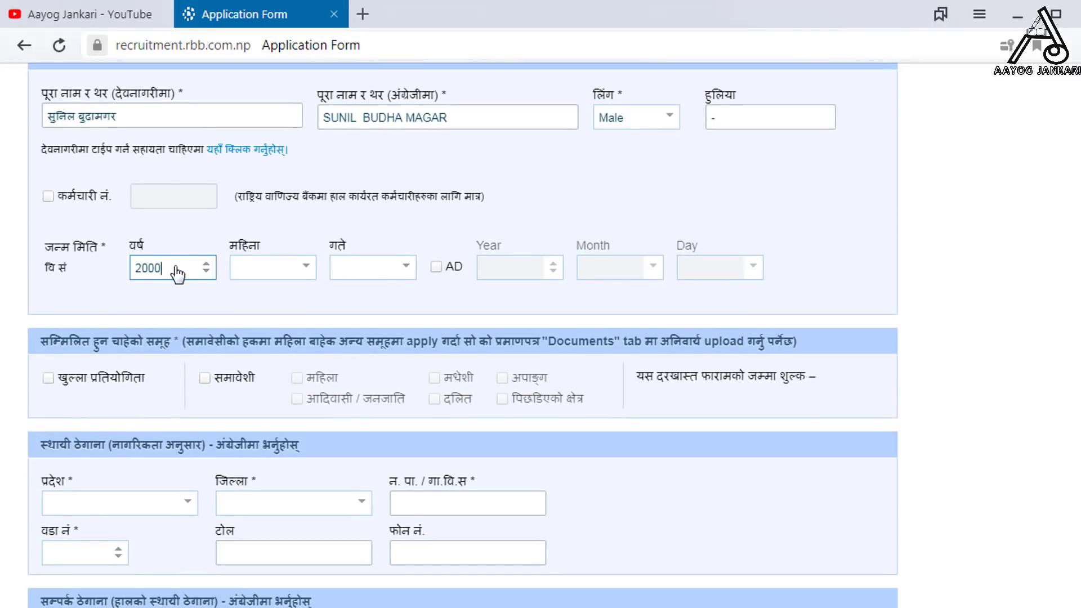
drag(176, 271, 103, 270)
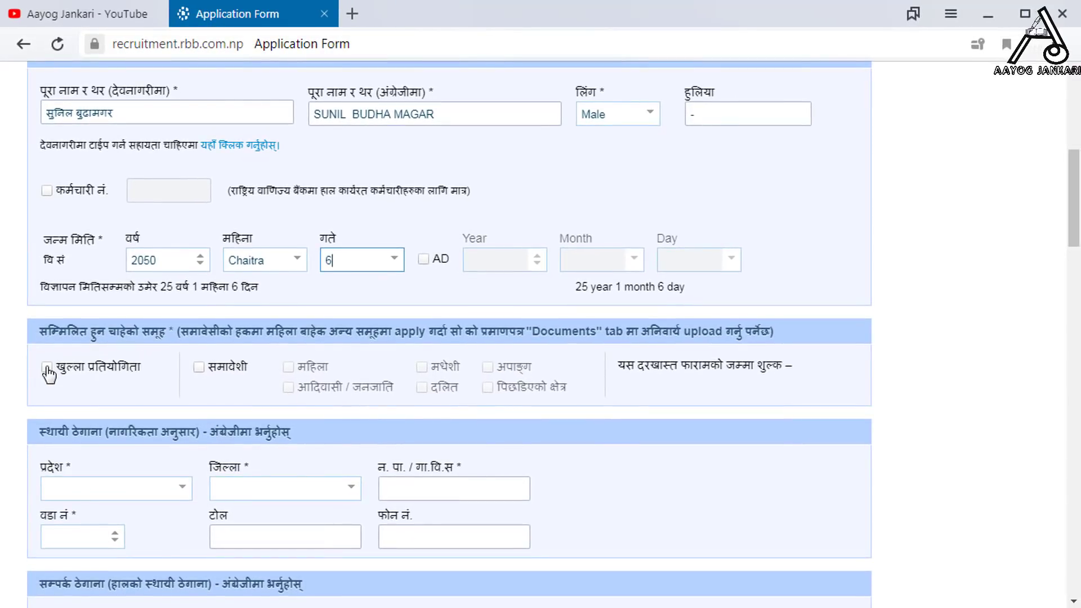
click(47, 367)
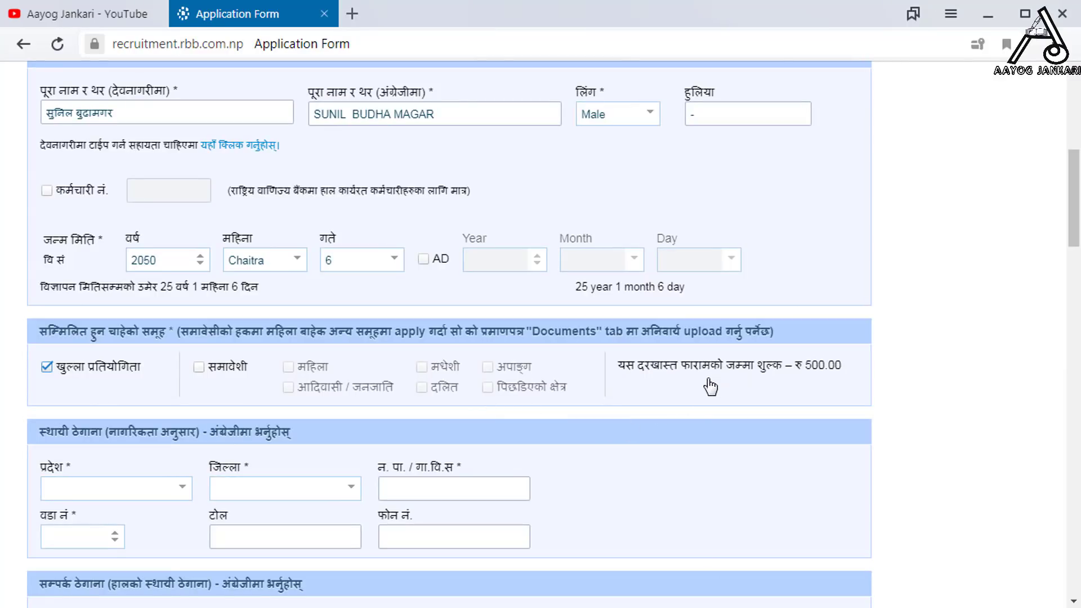
drag(615, 356, 867, 397)
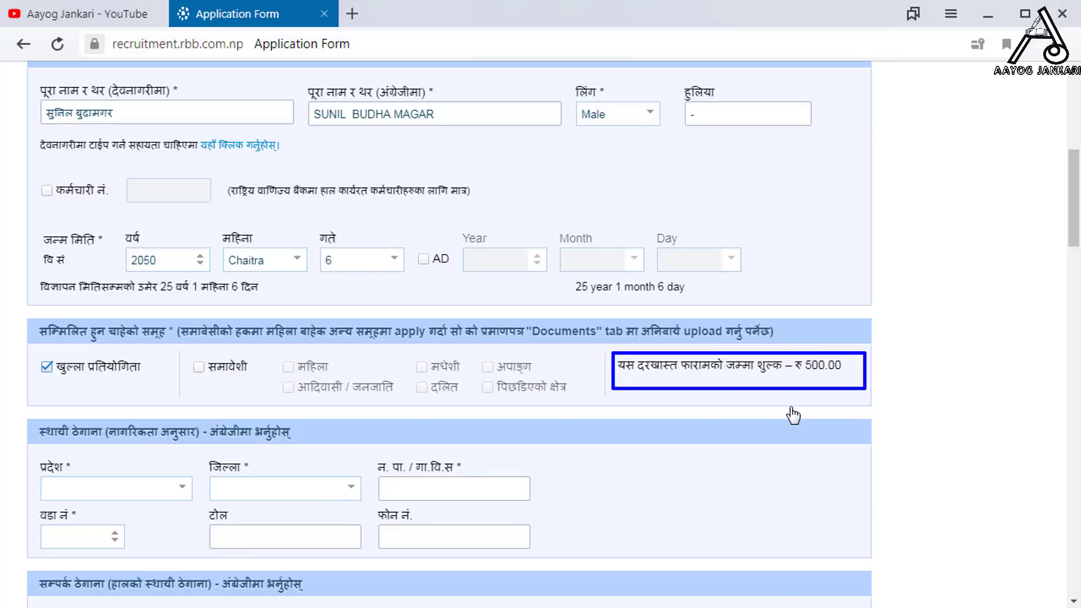
click(200, 368)
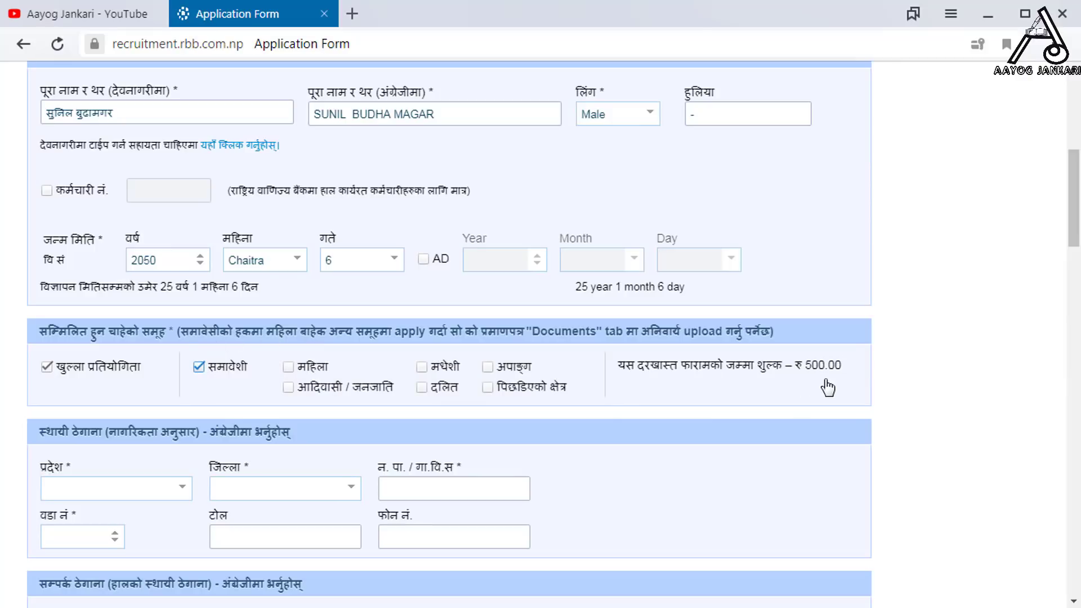
click(288, 387)
drag(796, 348, 885, 401)
scroll(313, 414, down, 5)
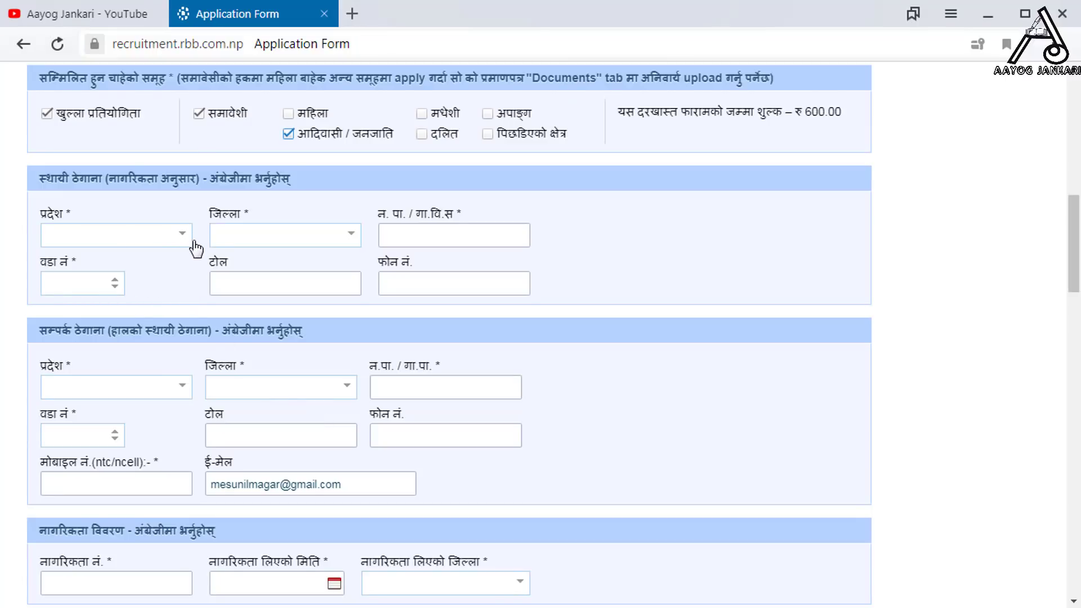
click(182, 239)
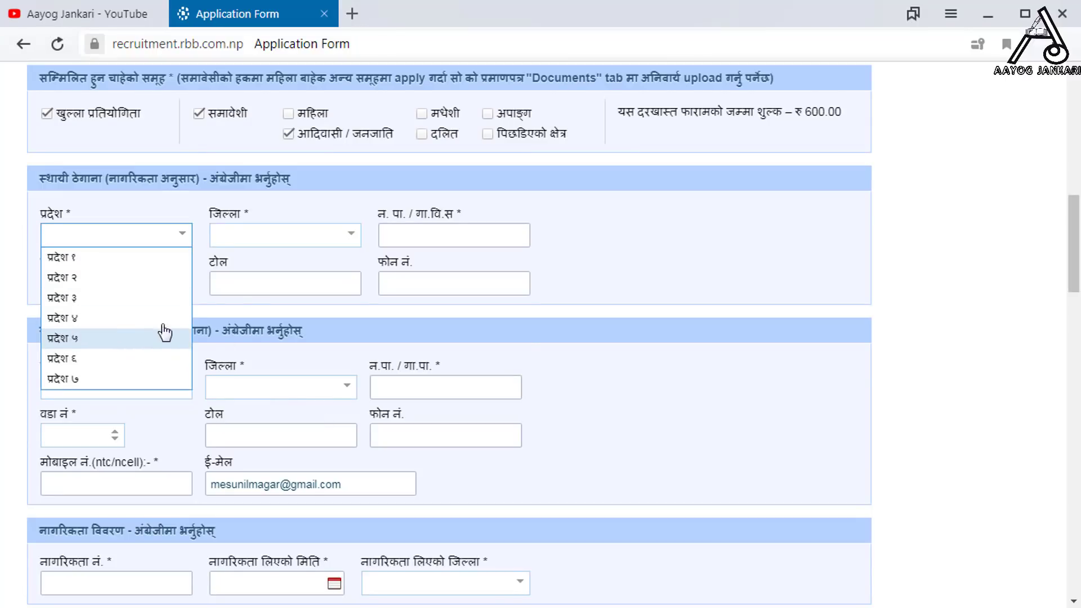
click(165, 338)
click(349, 237)
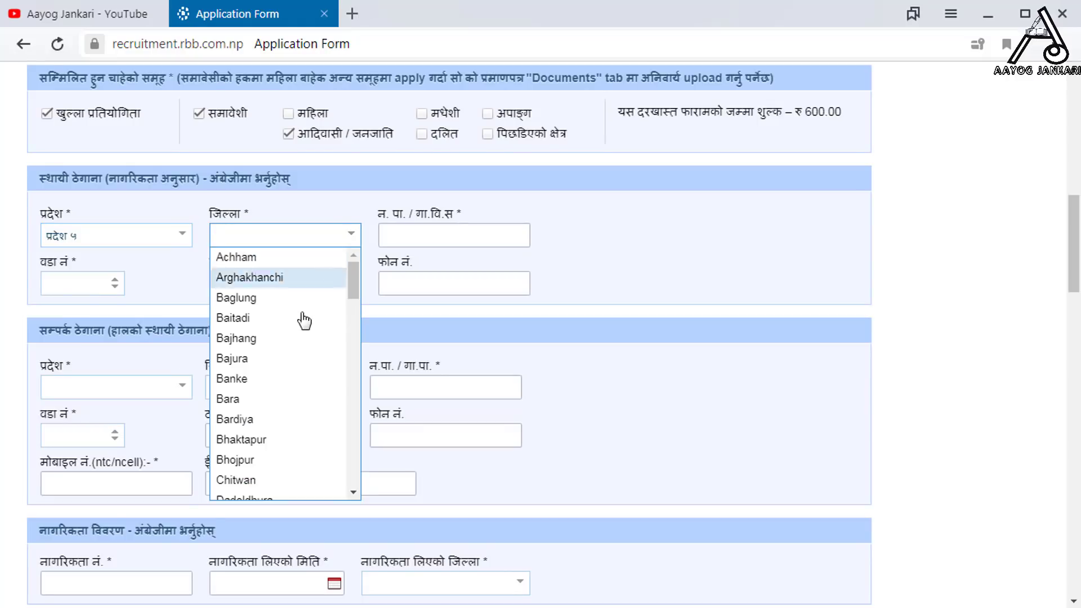
text(r)
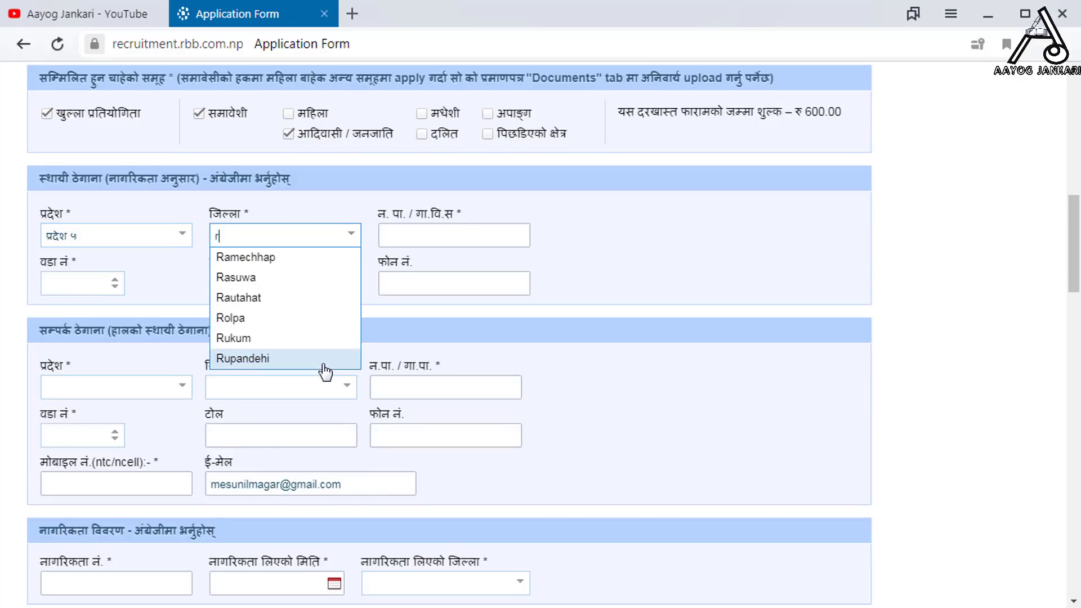
click(299, 318)
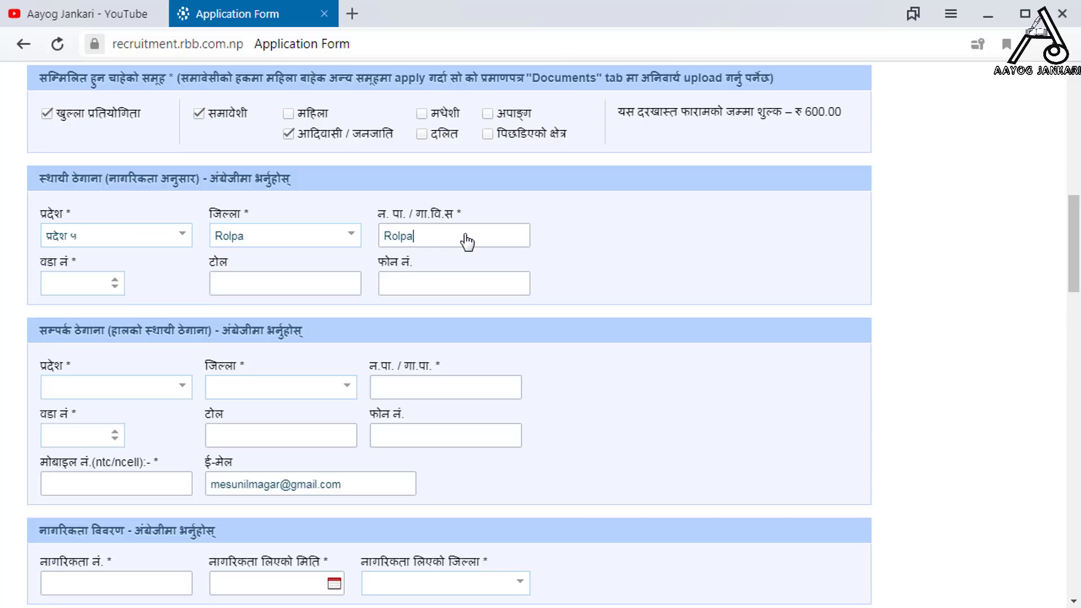
key(Tab)
click(309, 289)
text(hwa)
click(450, 293)
- Set the contact address province to प्रदेश ५ as well
click(176, 393)
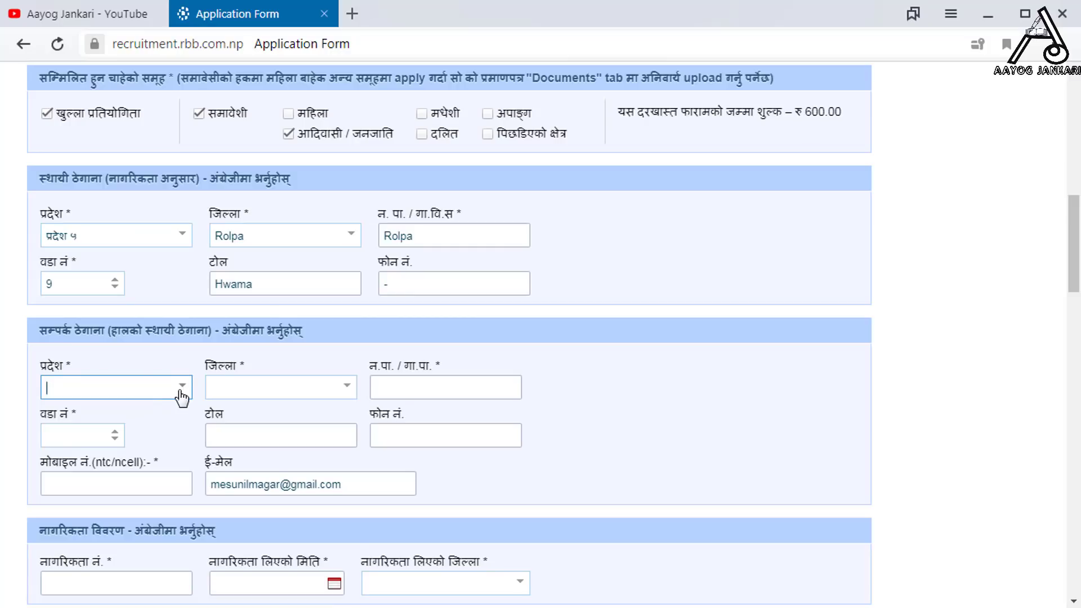
click(347, 386)
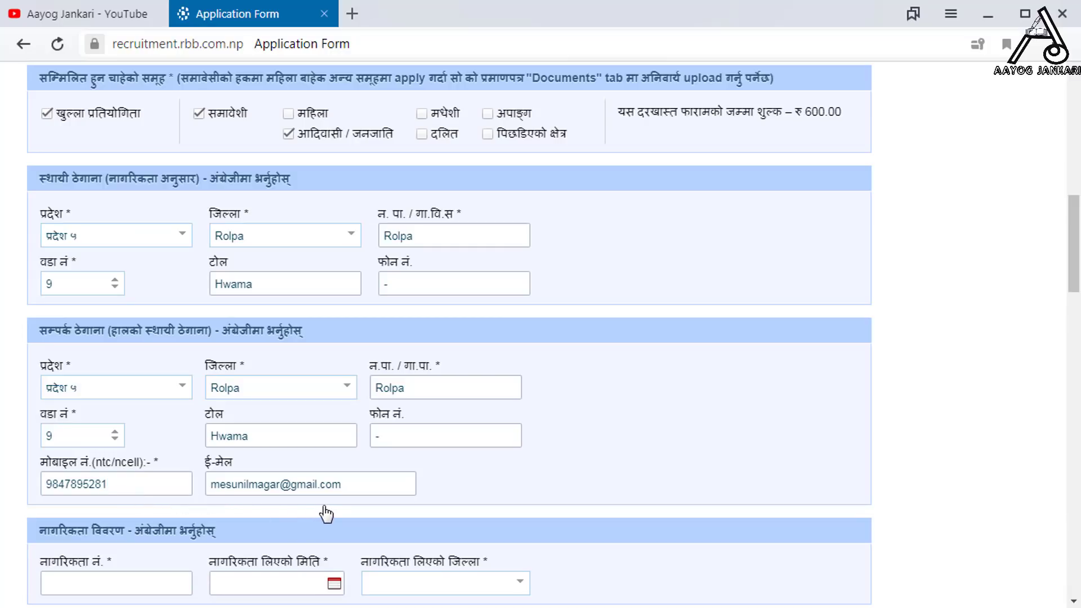
scroll(327, 514, down, 5)
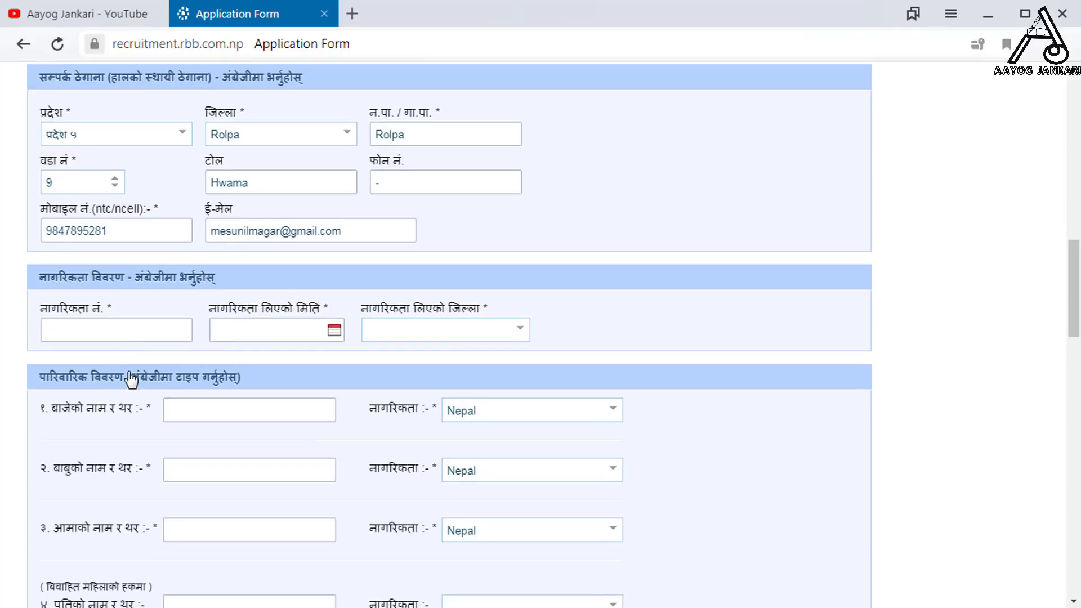
- Enter the citizenship number and pick its issue date 2069/01/06 in the calendar
click(135, 337)
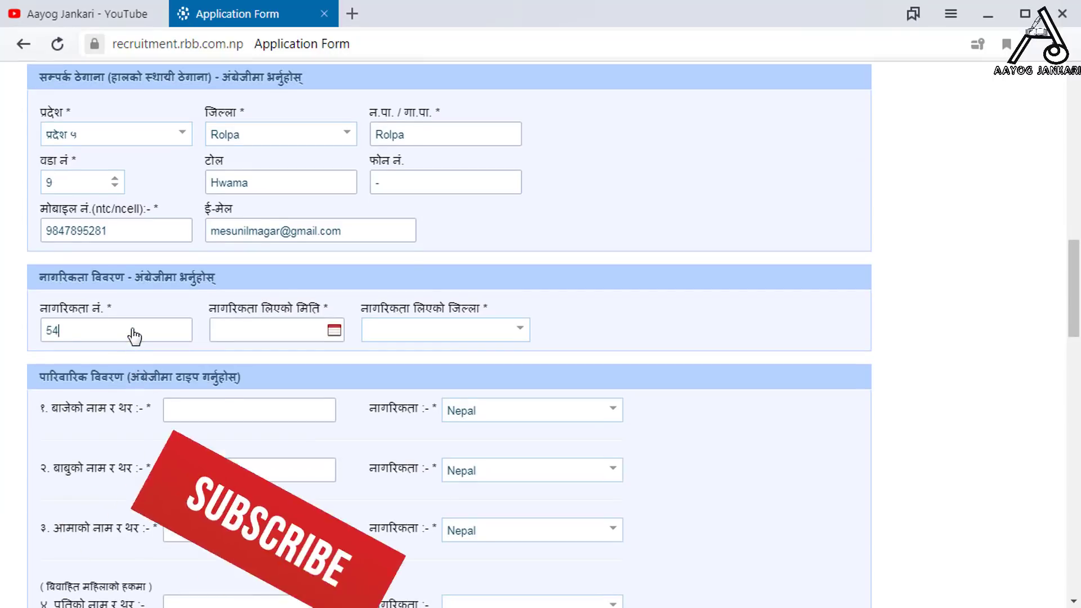
click(333, 331)
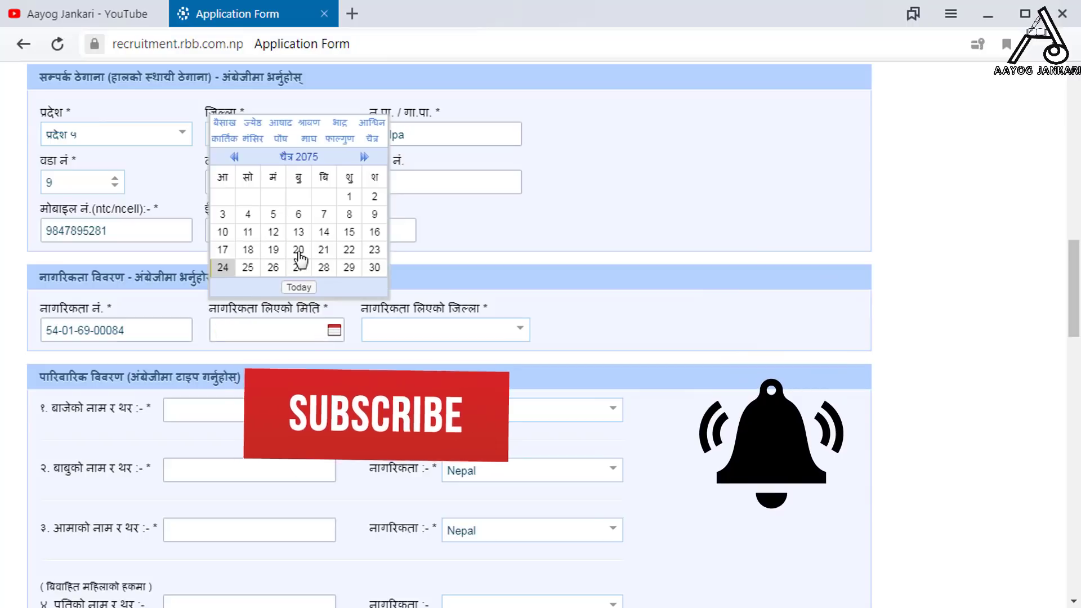
click(234, 157)
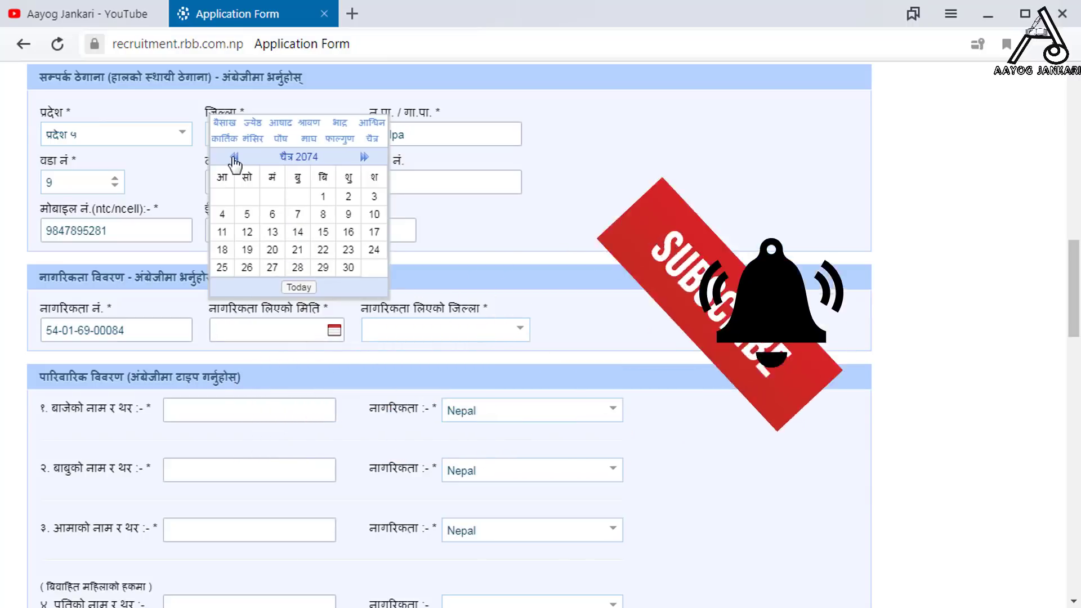
double_click(310, 157)
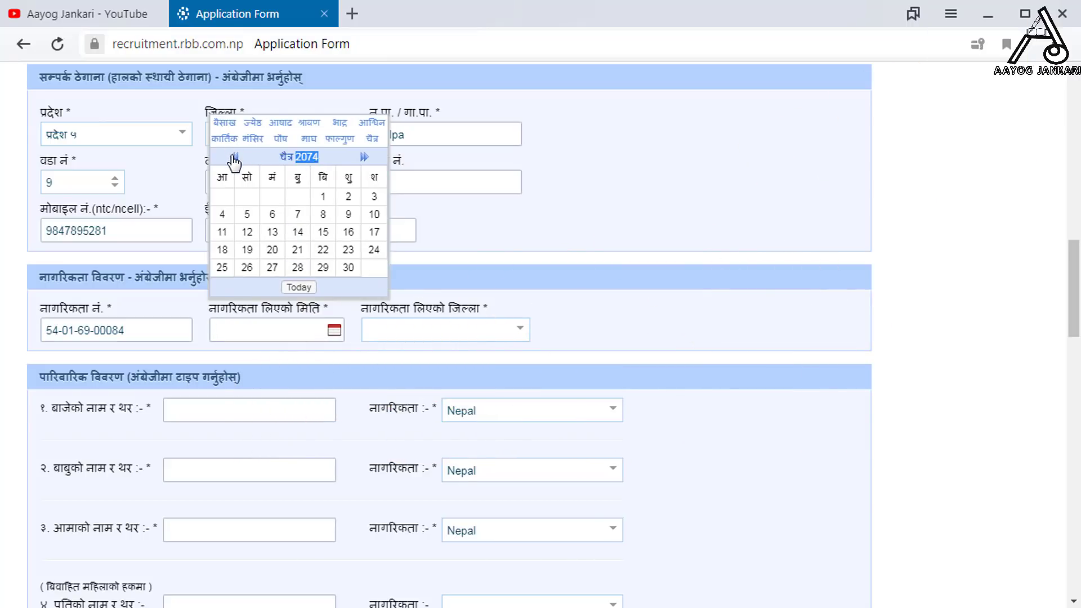
click(234, 157)
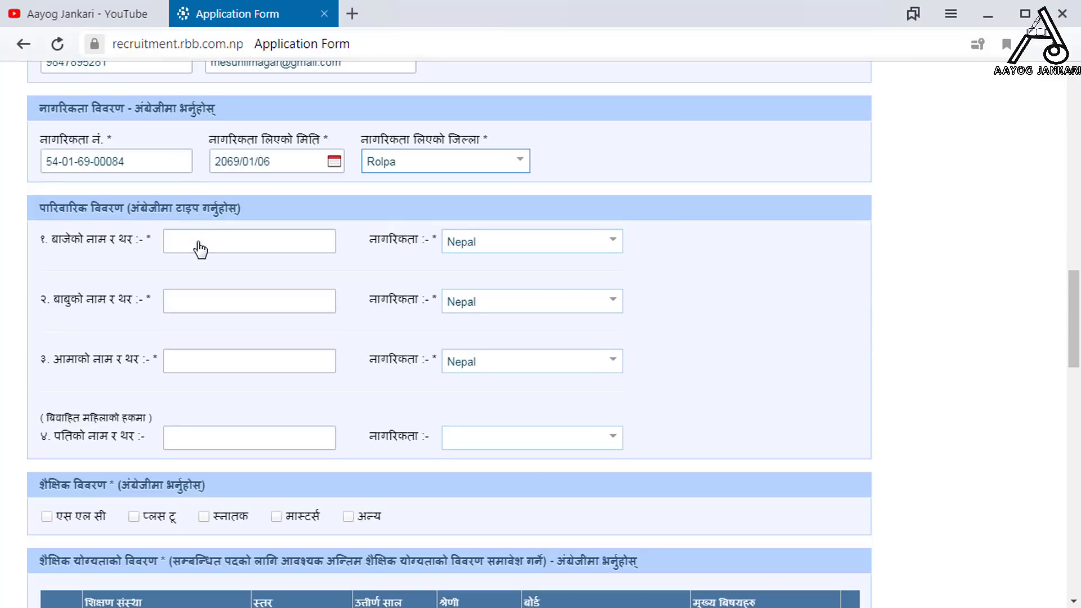
- Fill in the grandfather's, father's and mother's names in the family section
click(236, 240)
key(Tab)
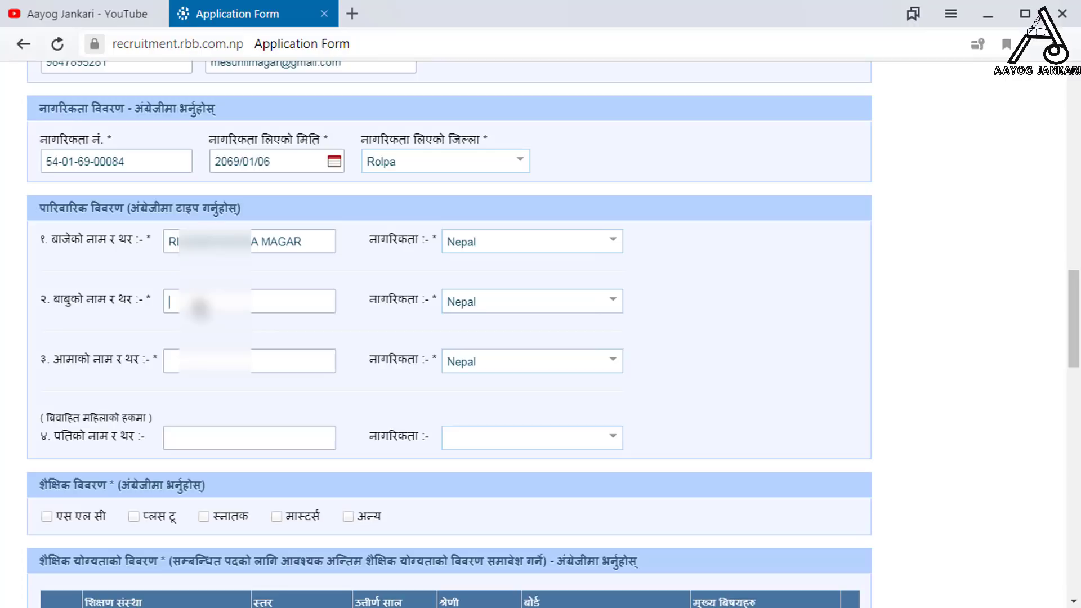
click(176, 365)
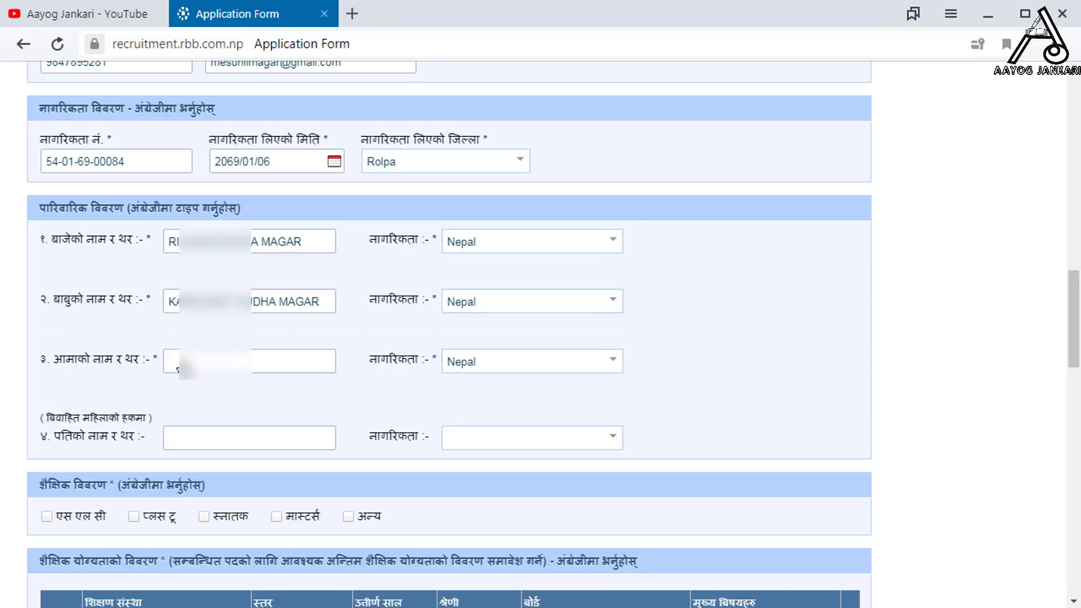
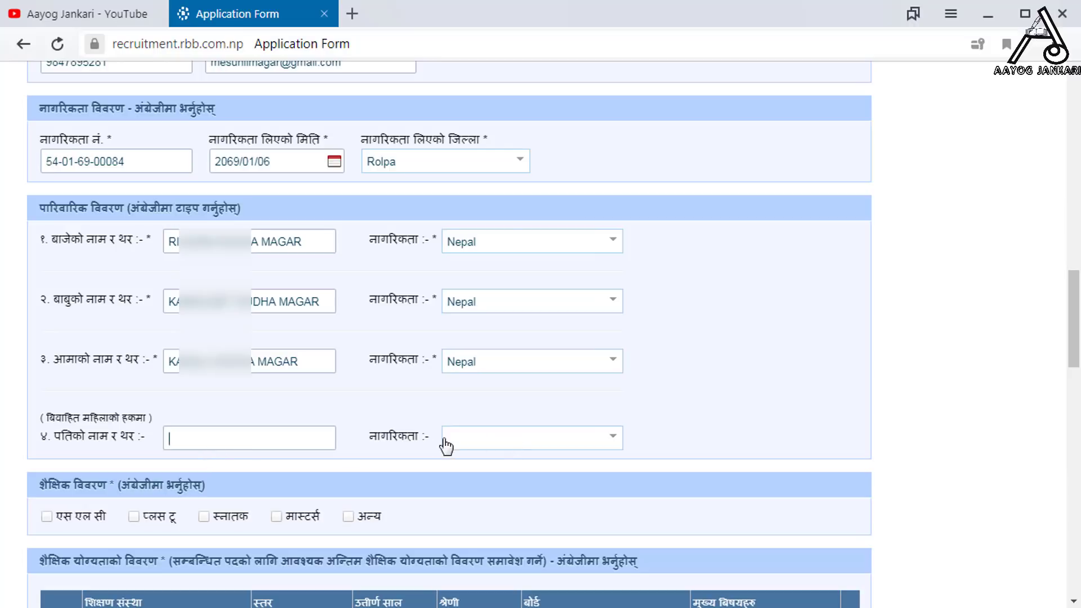
click(566, 440)
scroll(354, 452, down, 3)
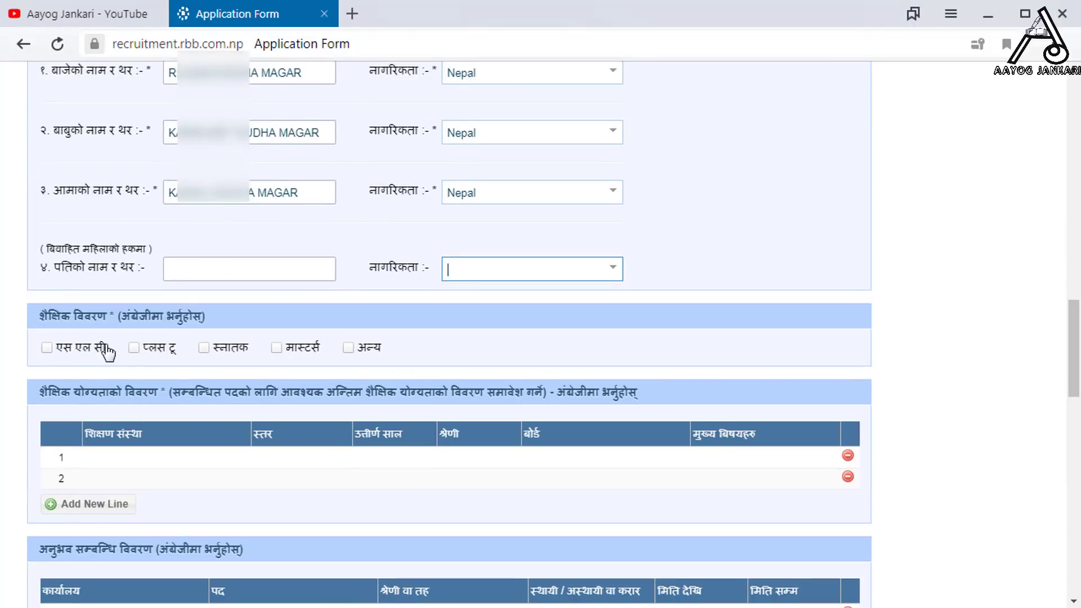
- Tick प्लस टू and अन्य as the education levels, leaving SLC unticked
click(115, 352)
click(135, 348)
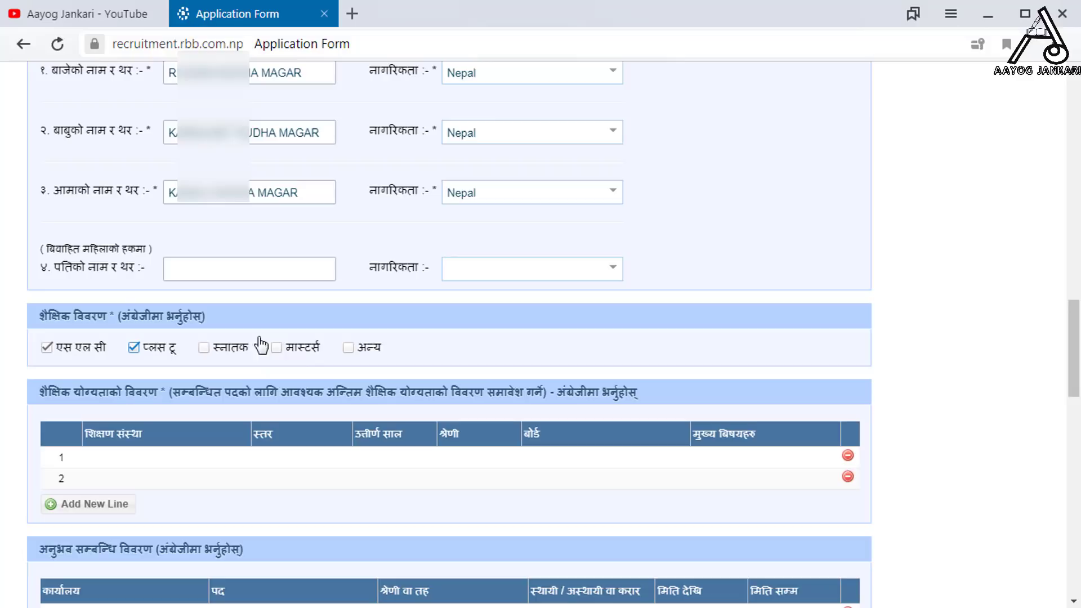
click(348, 349)
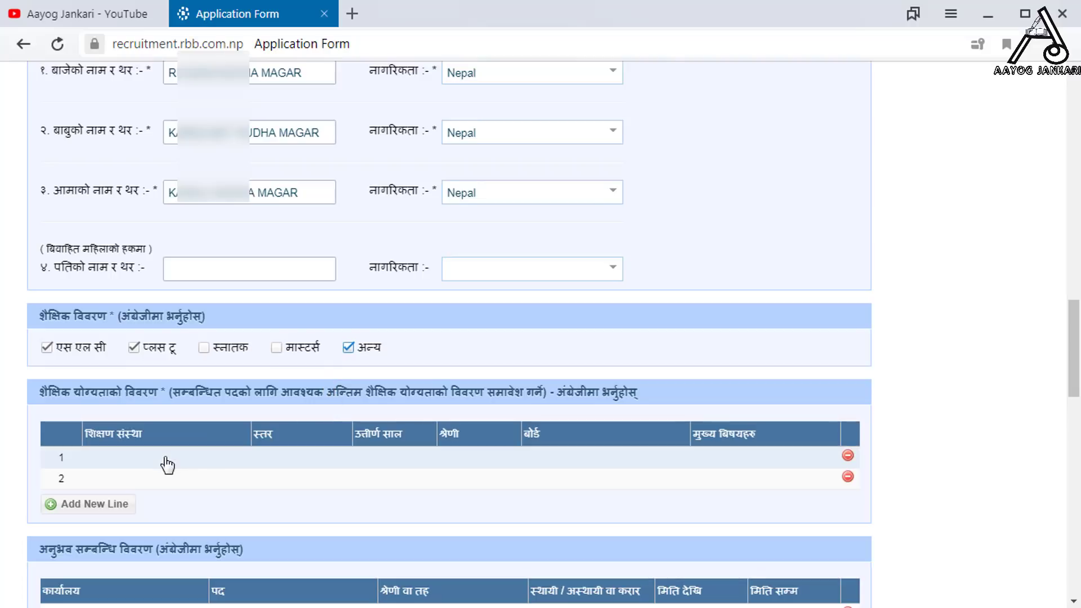
scroll(164, 464, down, 2)
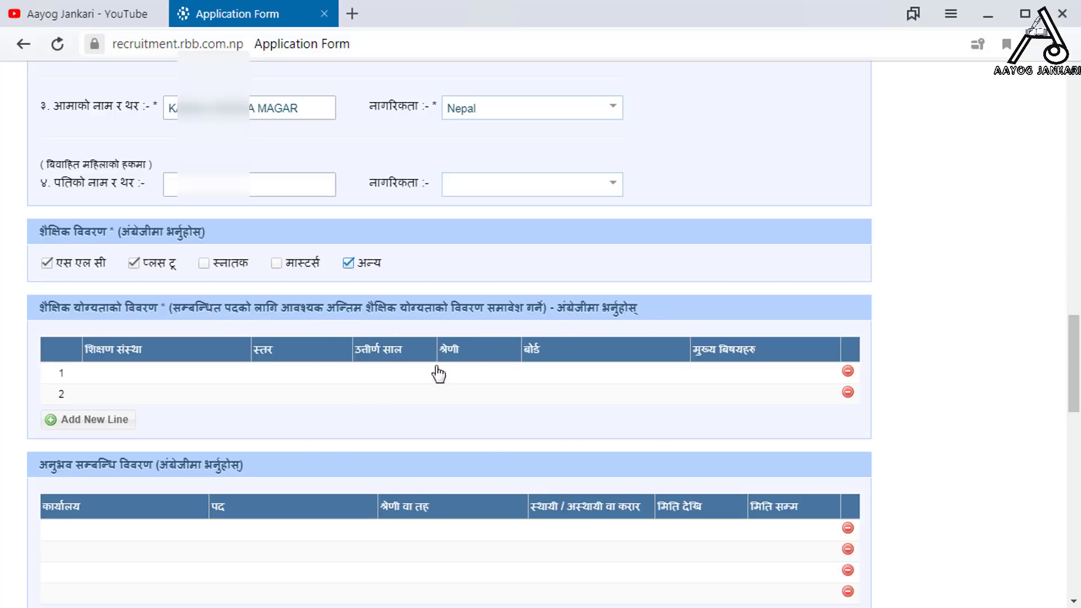
click(47, 263)
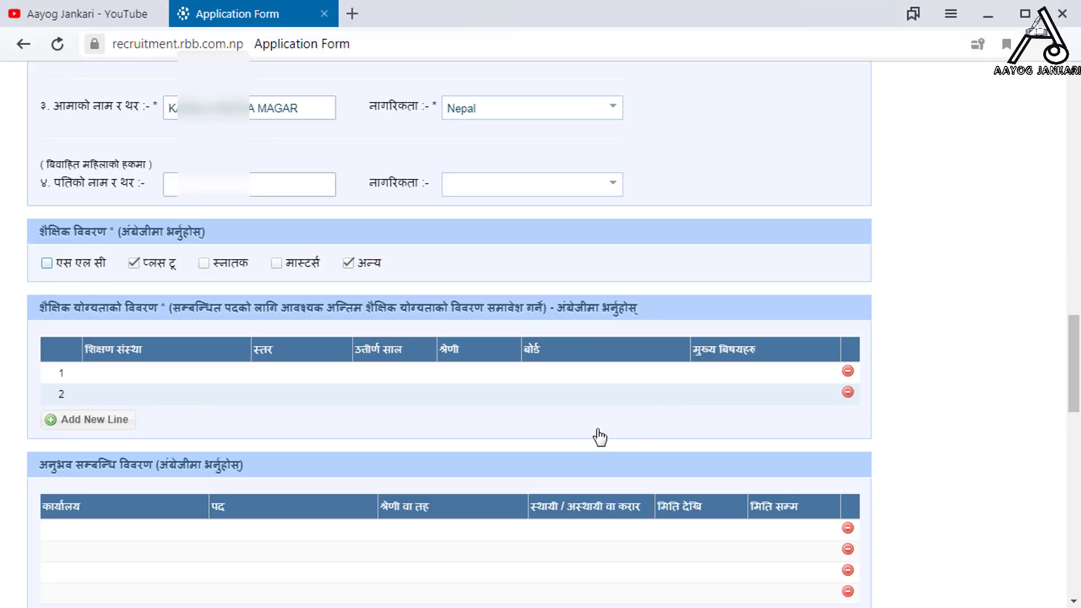
- Enter Padmoday Public Model H.S.S. as row 1's institution with level प्लस टू
click(137, 376)
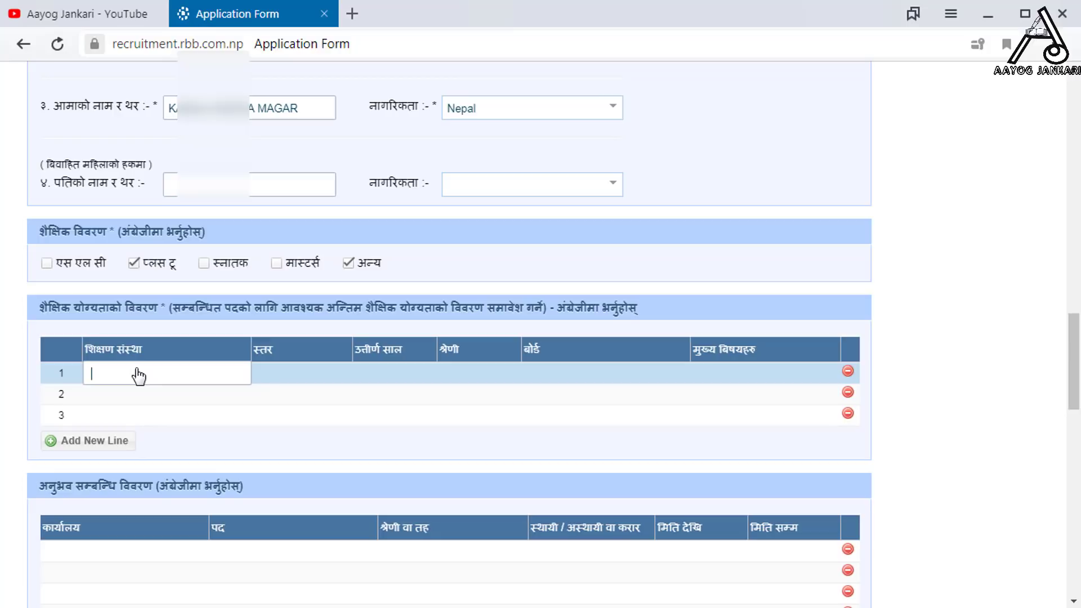
text(Padmoday Public Model H.S.S. B)
click(338, 376)
click(341, 370)
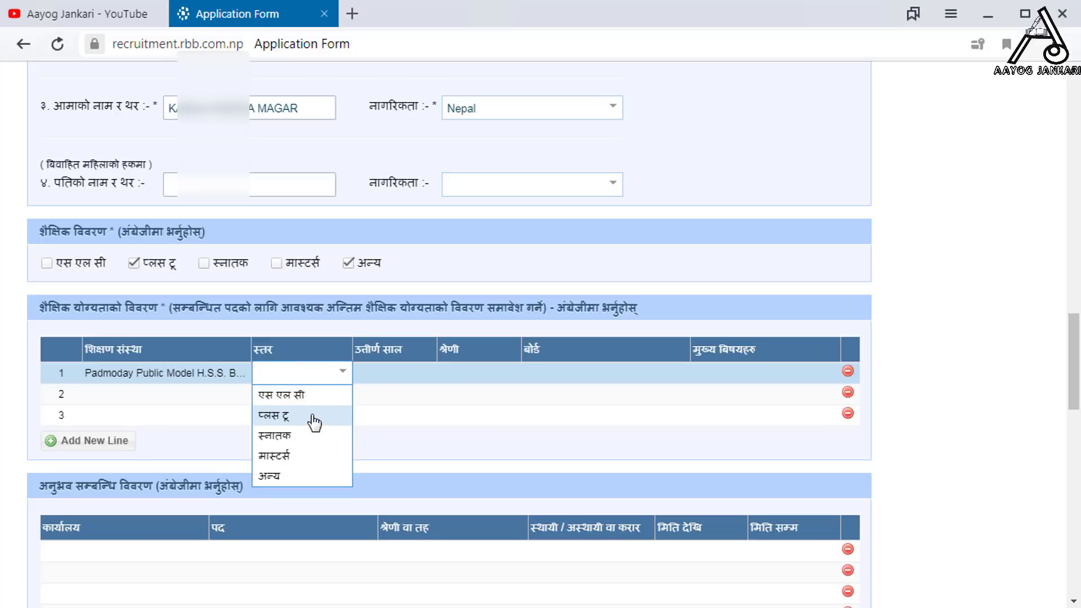
click(313, 416)
click(341, 372)
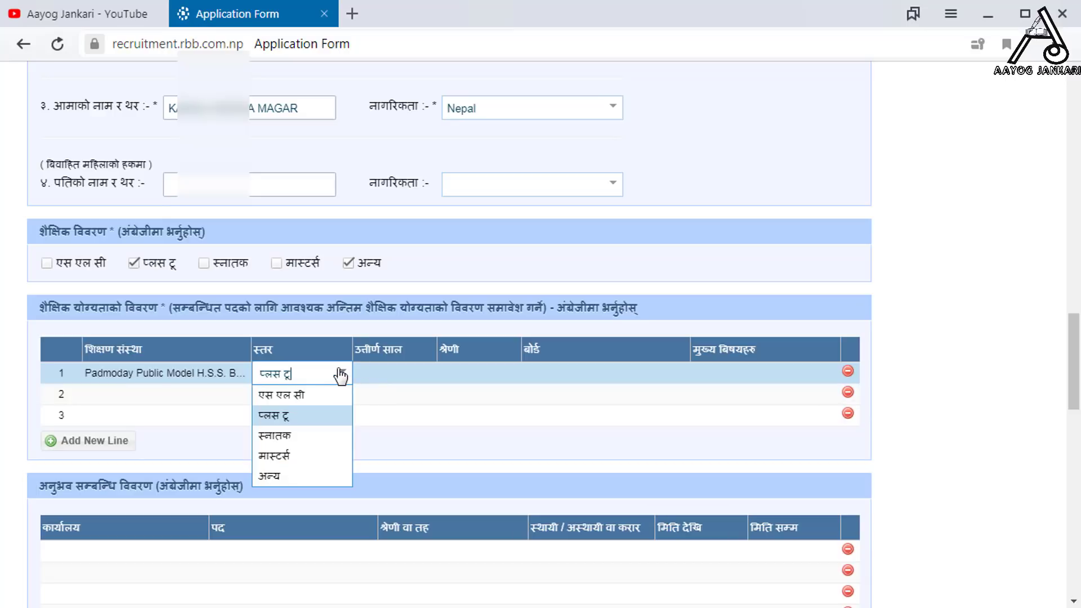
click(334, 416)
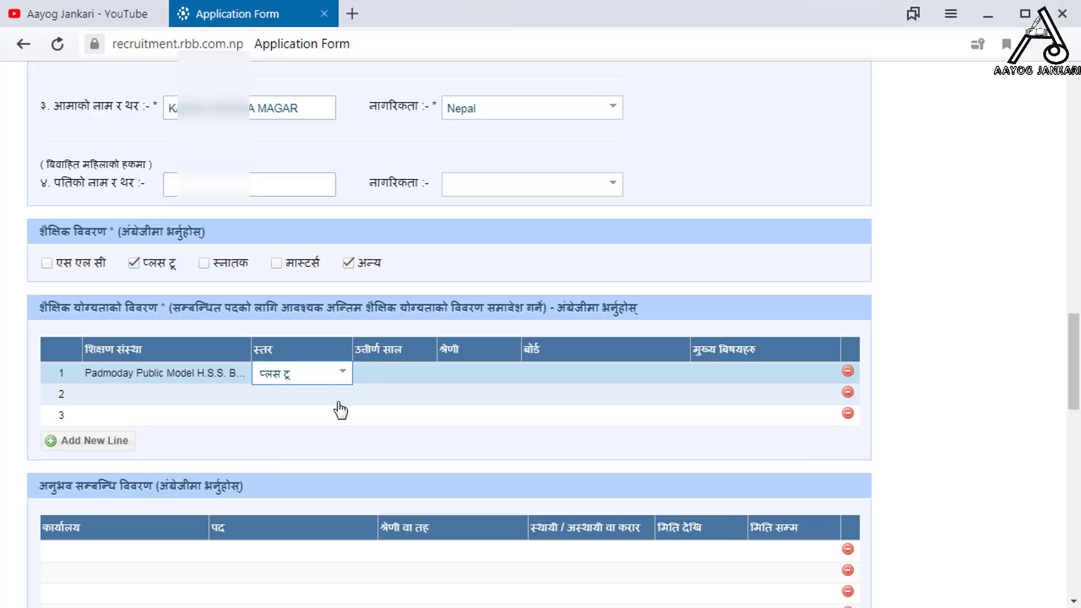
click(405, 378)
- Complete row 1 with 2069, द्वितीय, HSEB, subjects Account, Computer, and delete the empty rows
click(409, 376)
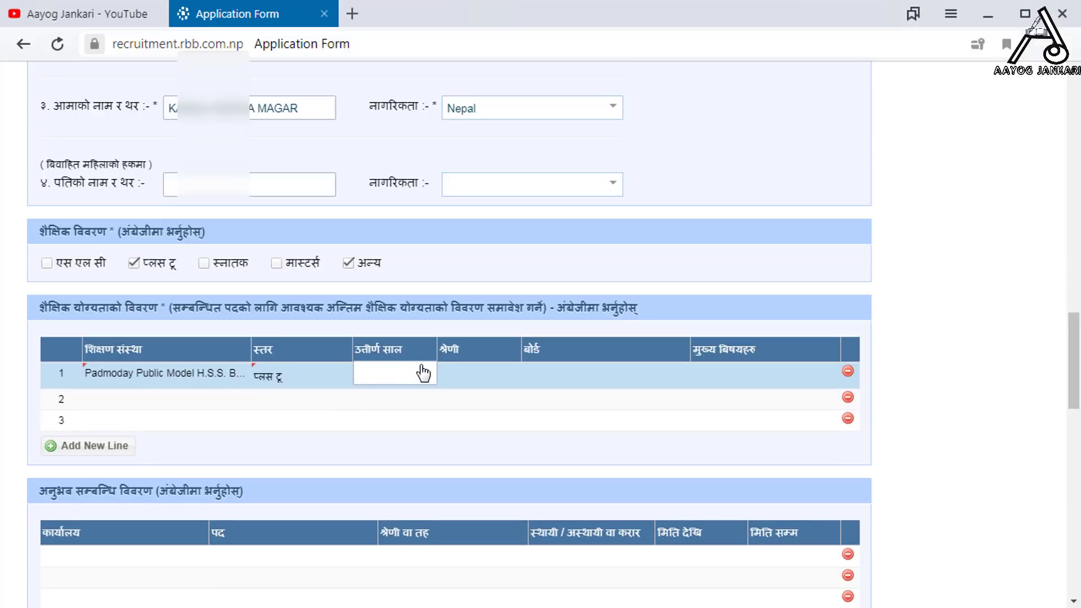
text(2069)
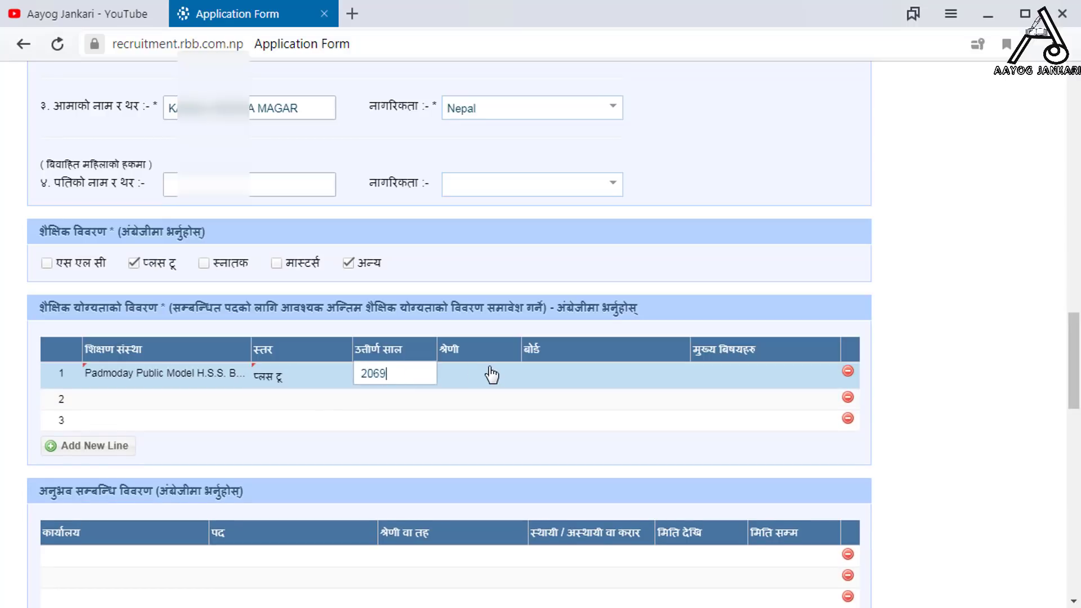
click(491, 374)
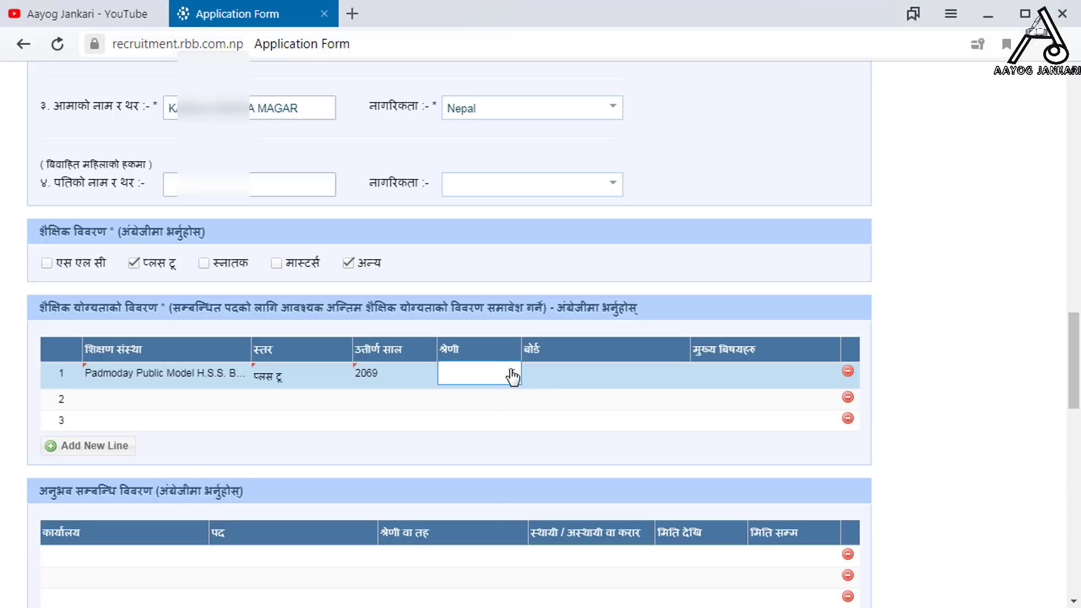
click(509, 372)
click(495, 440)
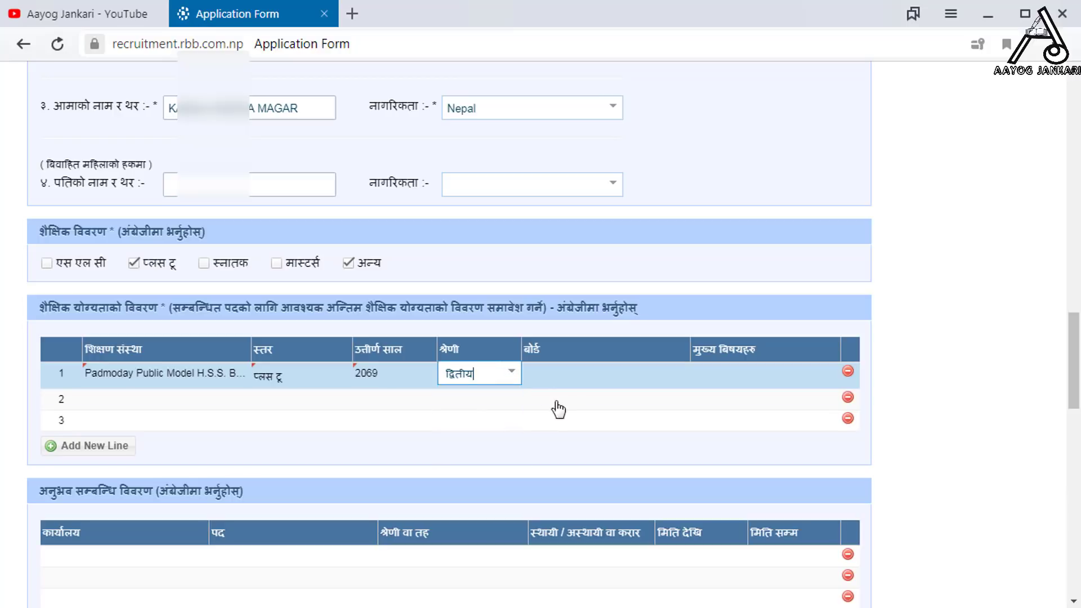
click(617, 376)
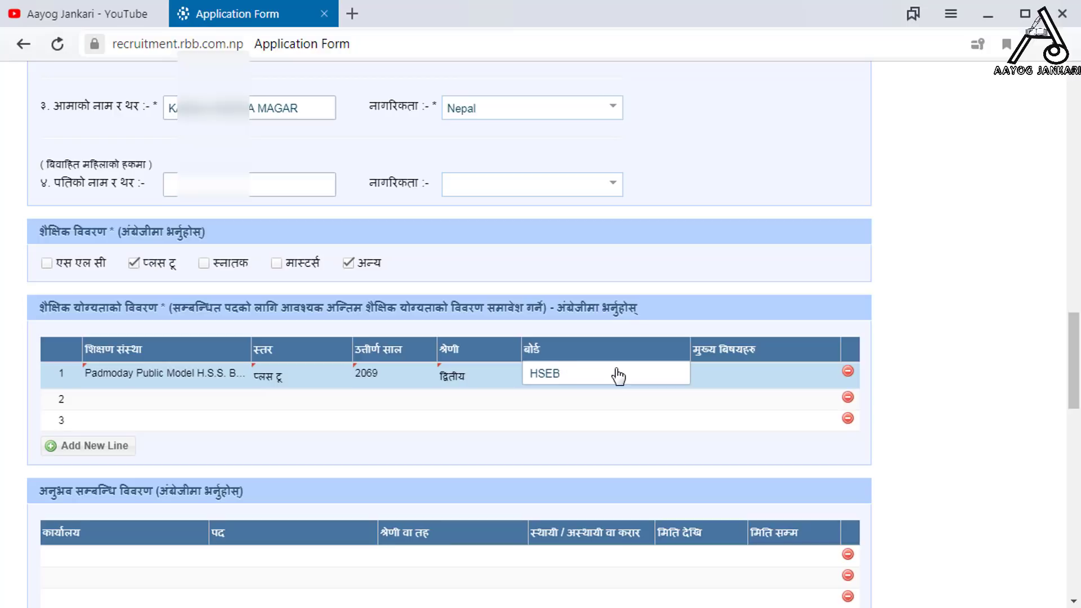
click(759, 378)
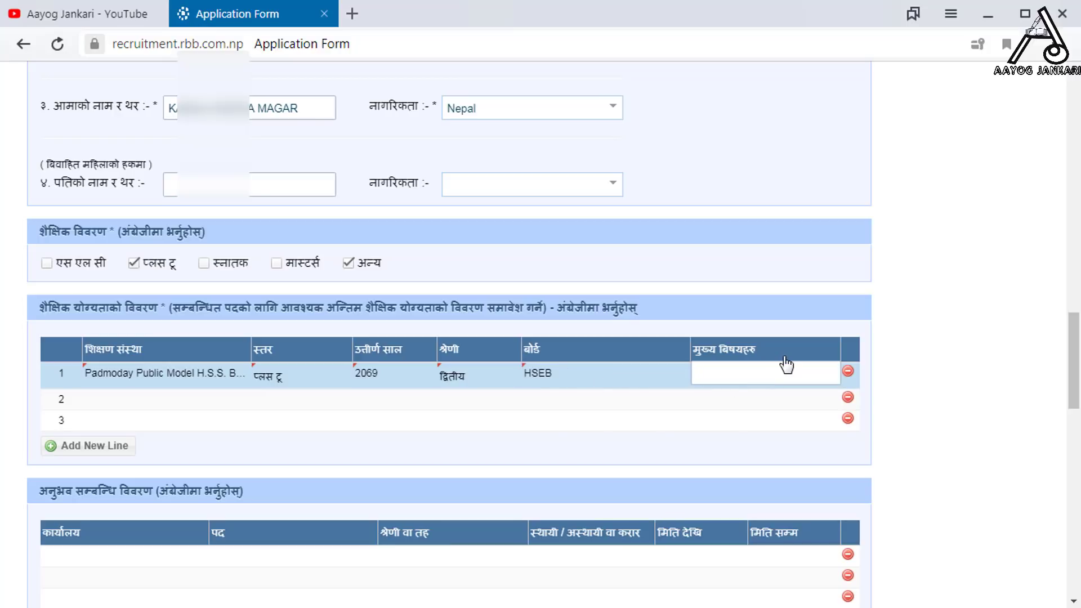
text(Account, Computer)
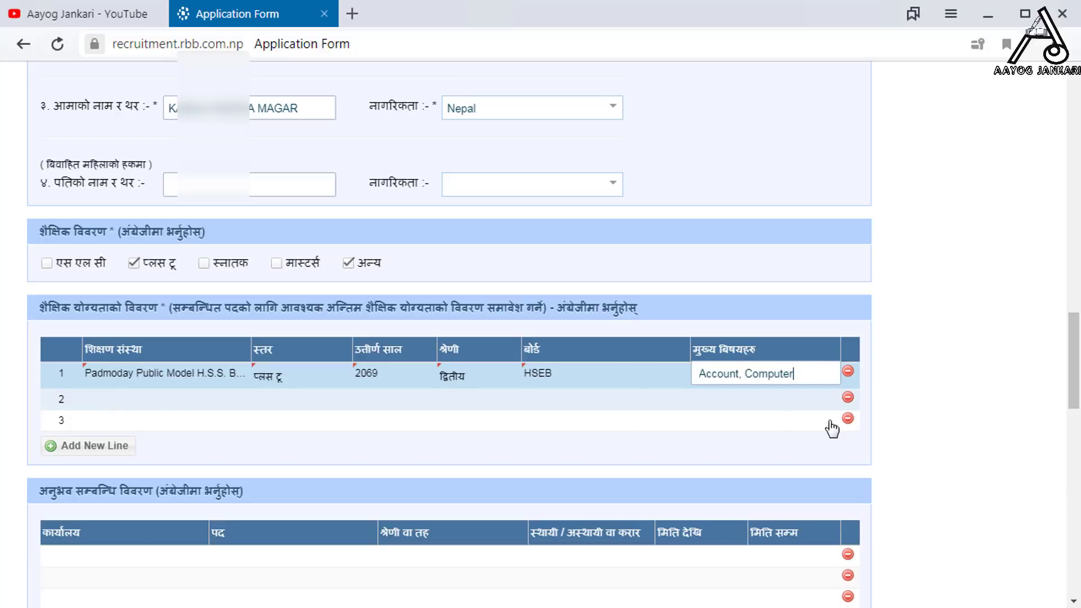
click(848, 417)
click(848, 396)
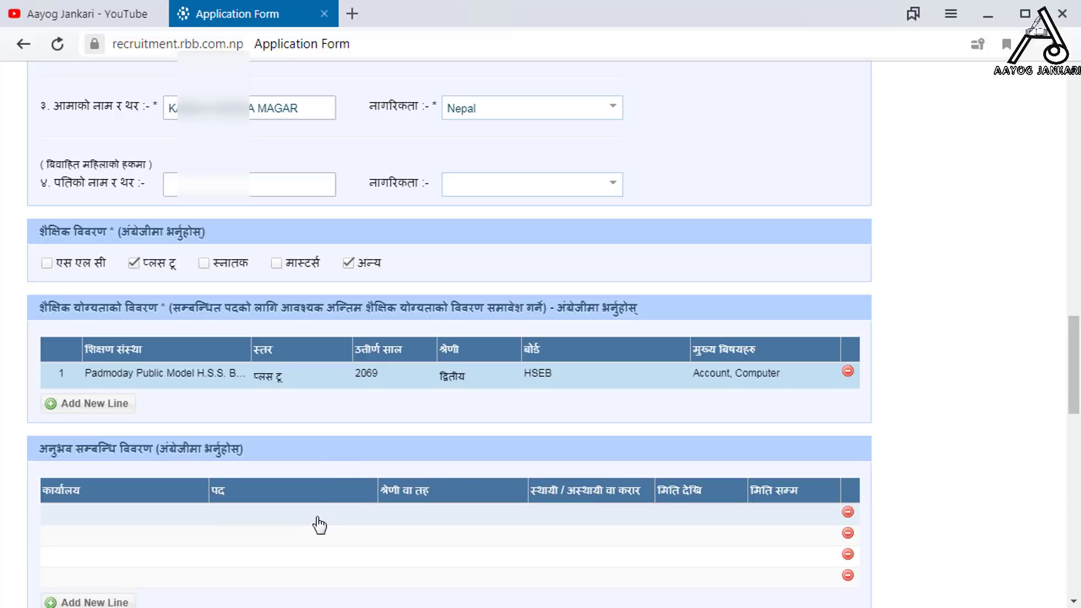
- Fill the first experience row: office Ghora, post Assist. Account, अस्थायी, with its from/to dates
scroll(316, 521, down, 1)
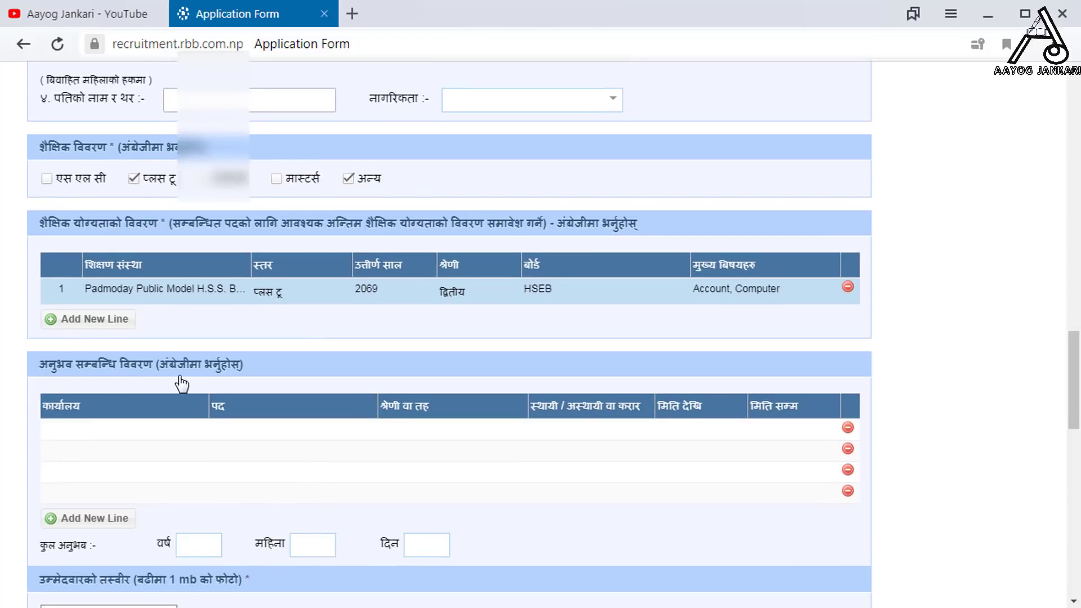
scroll(230, 384, down, 1)
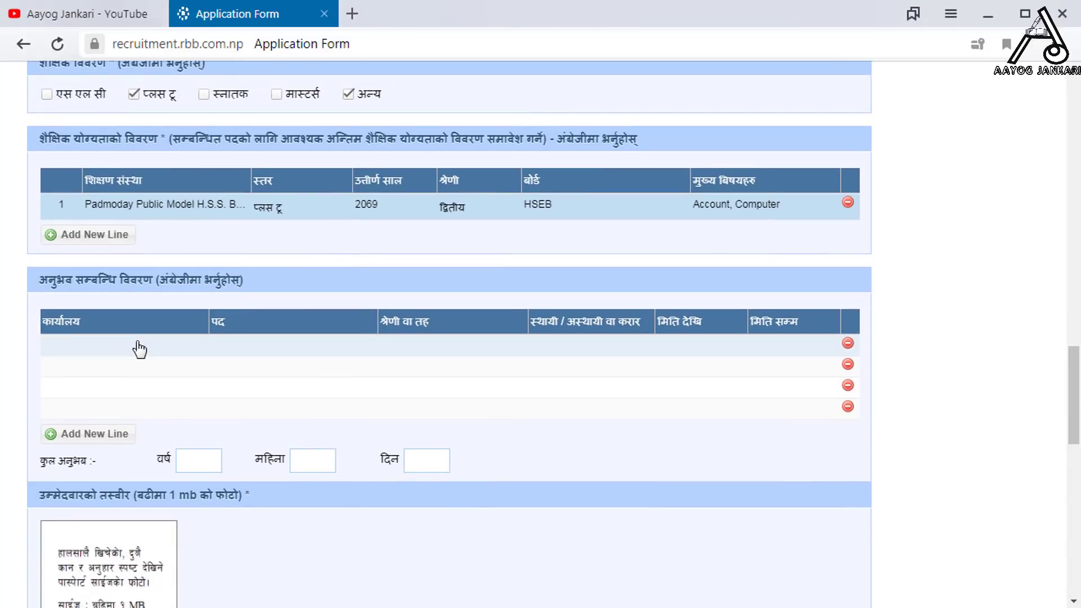
click(138, 349)
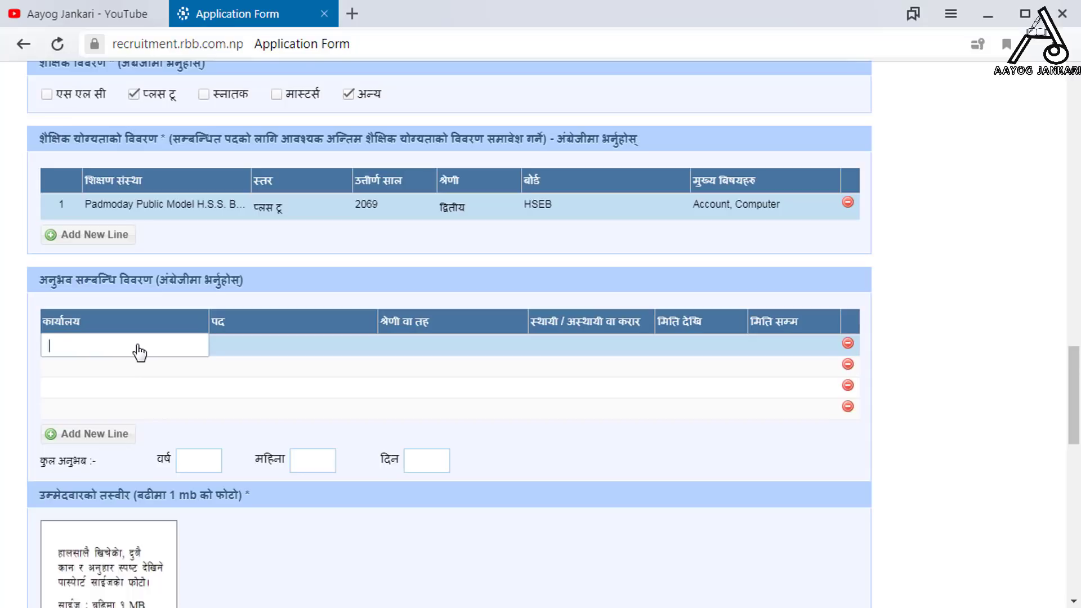
text(Ghora)
key(Tab)
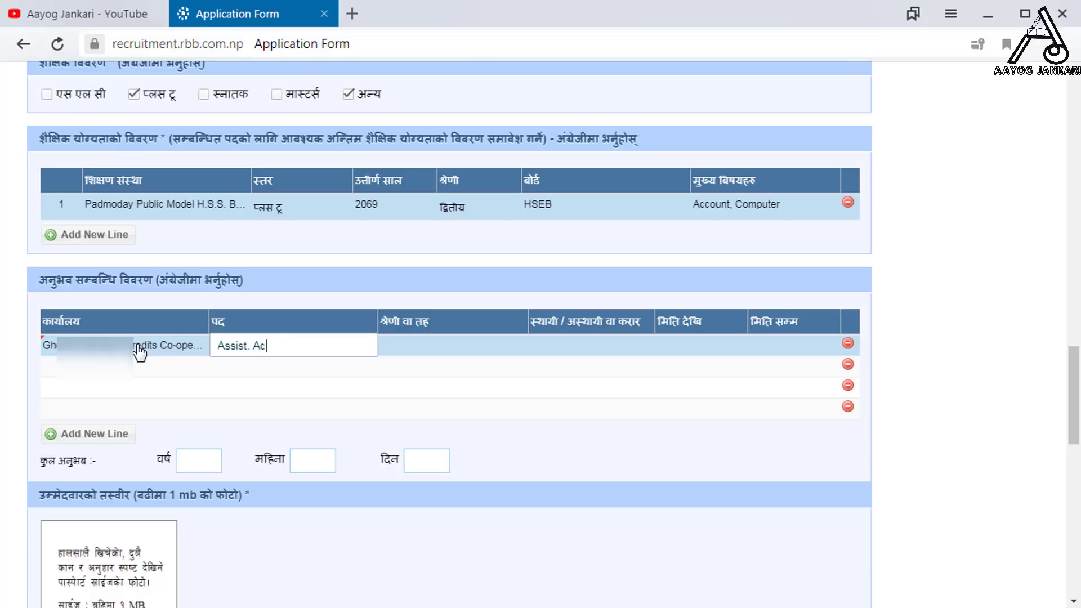
text(Assist. Account)
key(Tab)
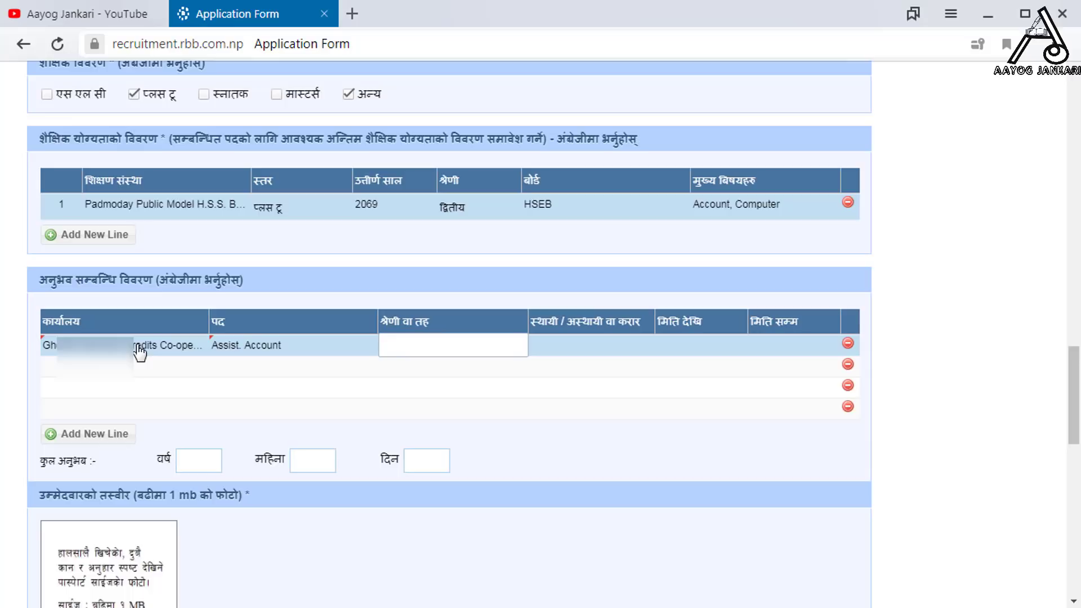
key(Tab)
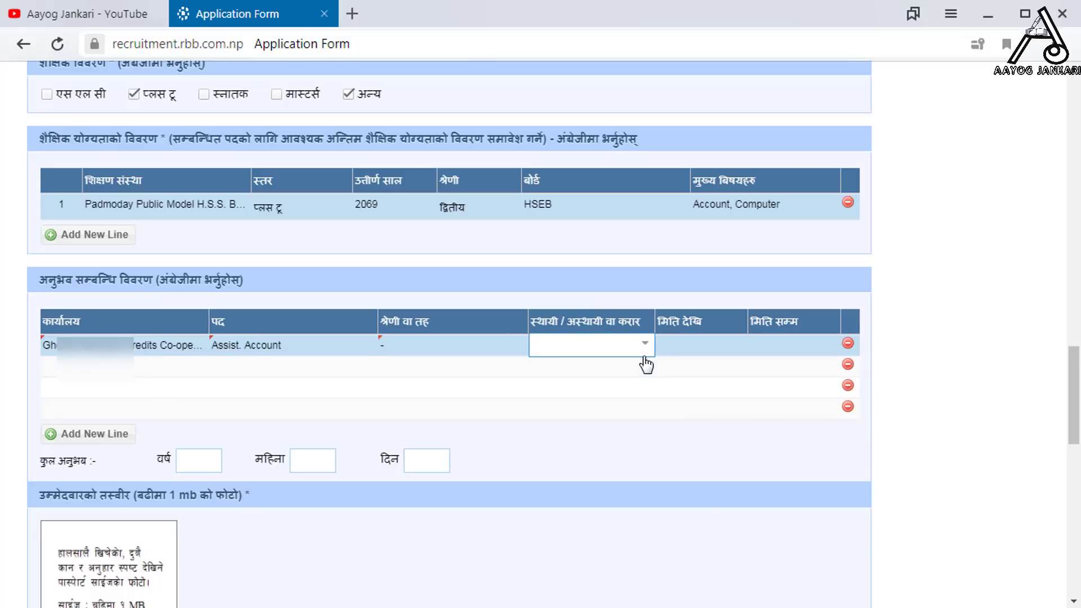
click(640, 345)
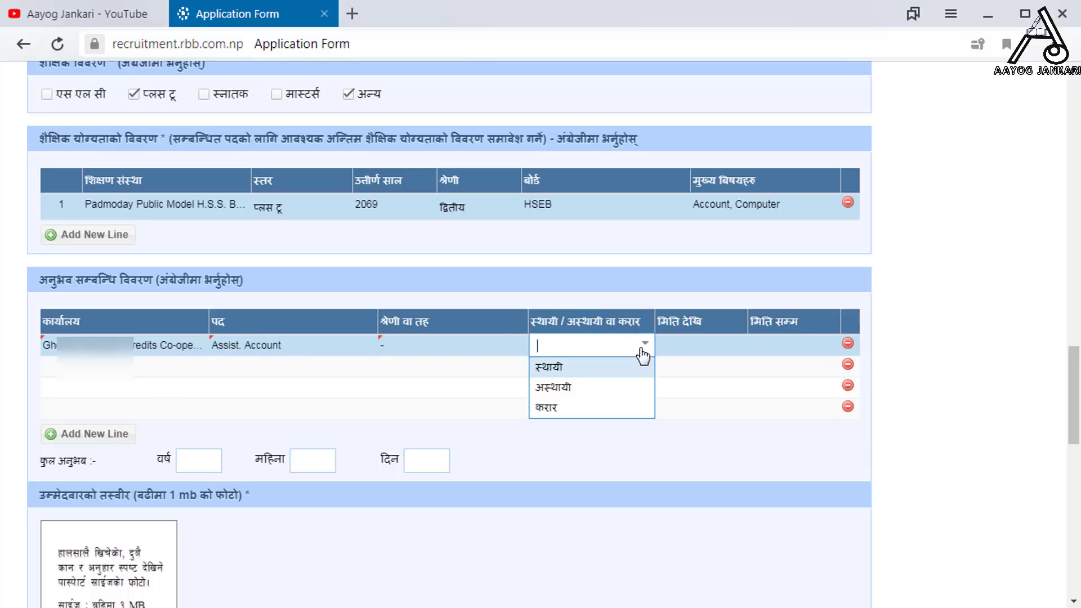
click(609, 389)
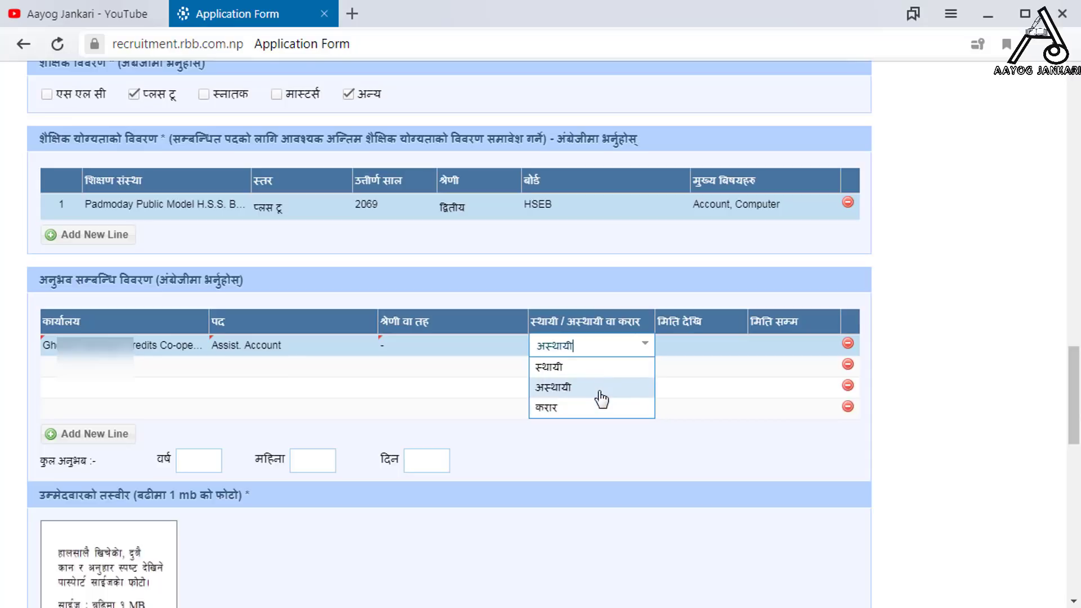
click(717, 346)
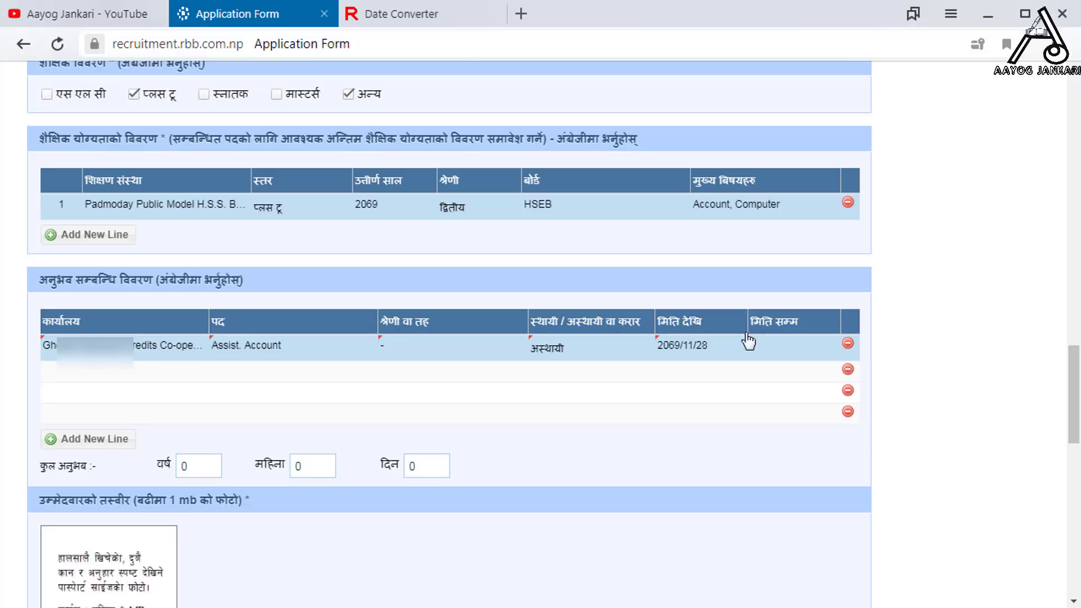
click(774, 355)
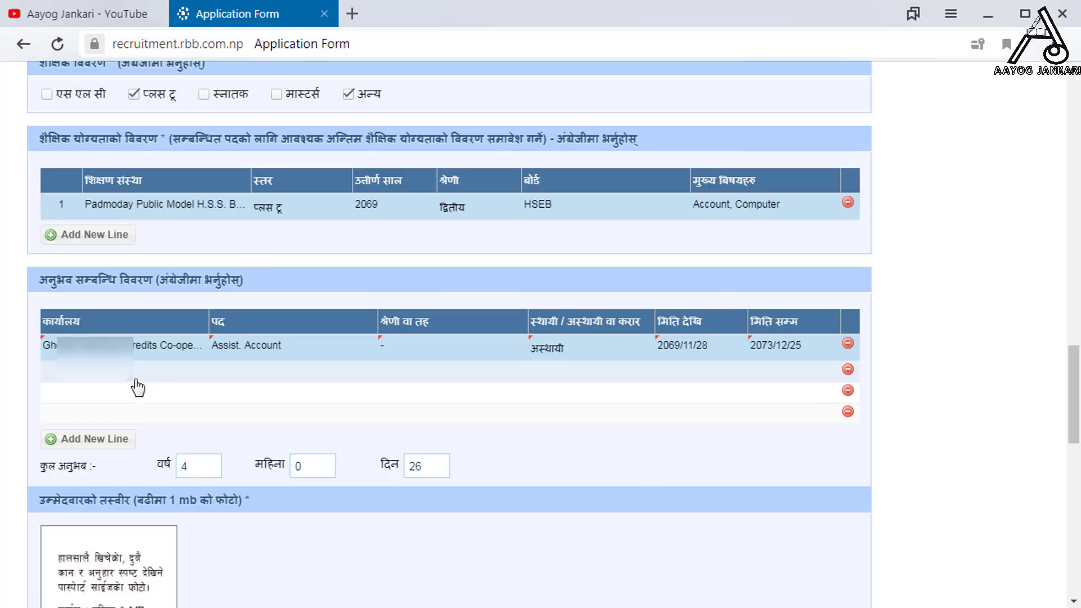
- Begin the second experience row, entering 'Nepal' as its office
click(119, 345)
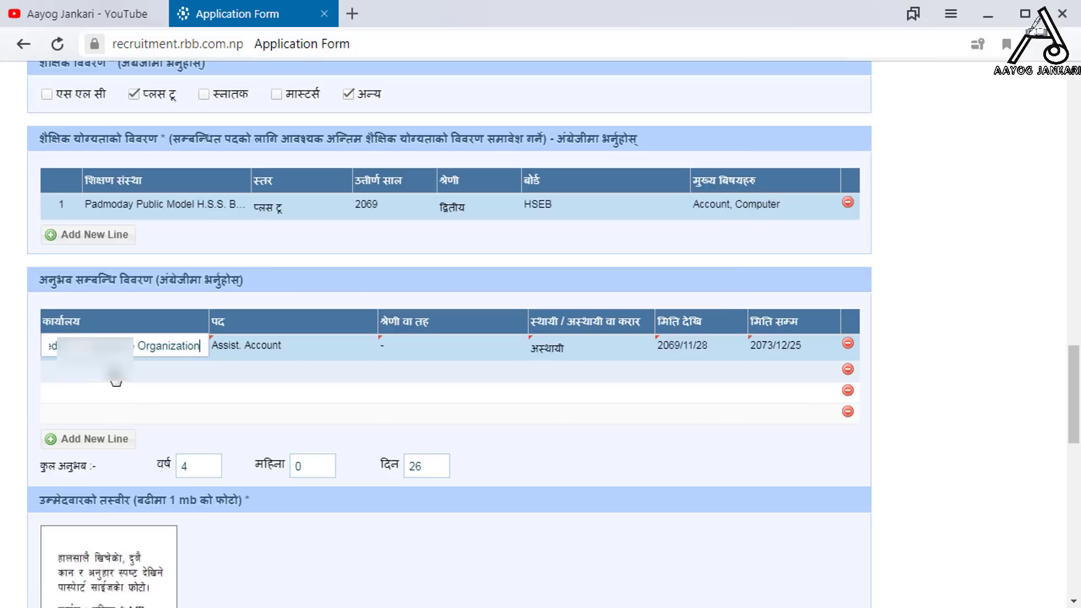
click(116, 373)
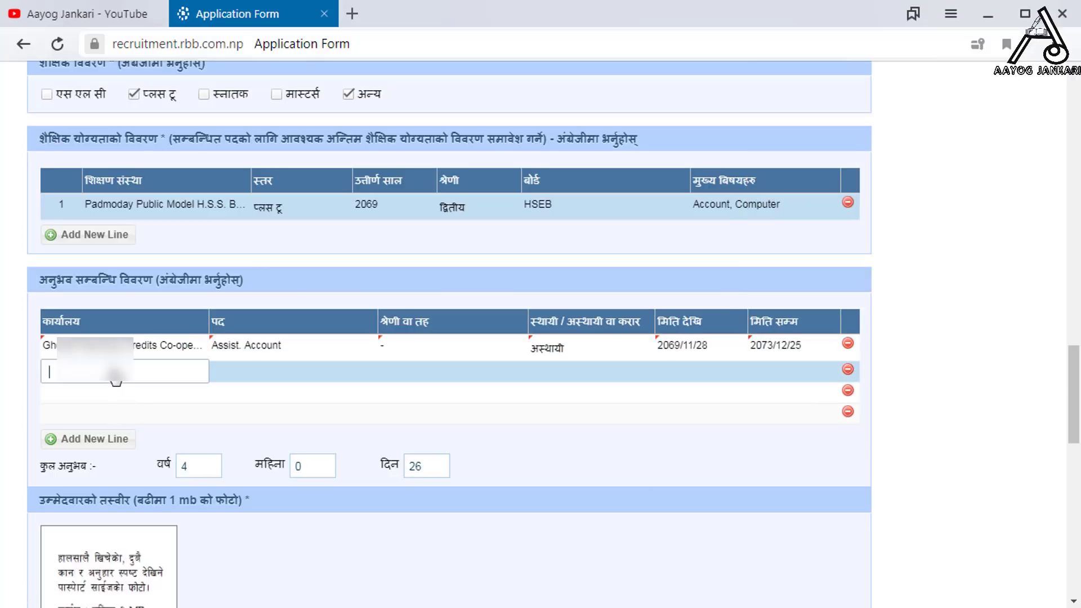
text(Nepal)
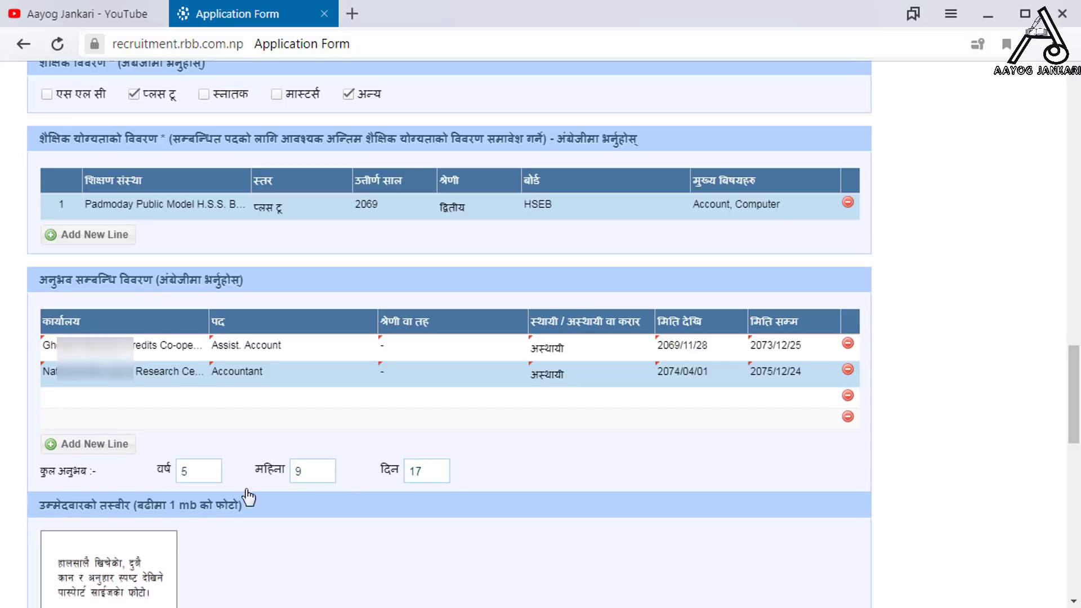
scroll(546, 482, down, 3)
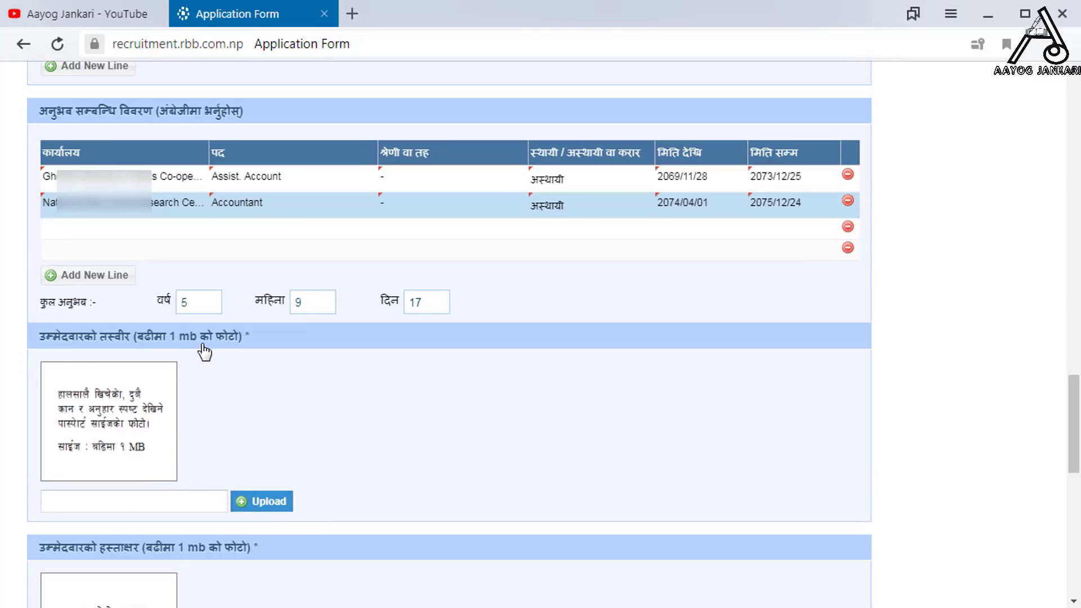
- Upload the PP 200X225PX passport photo as the candidate photo
click(263, 504)
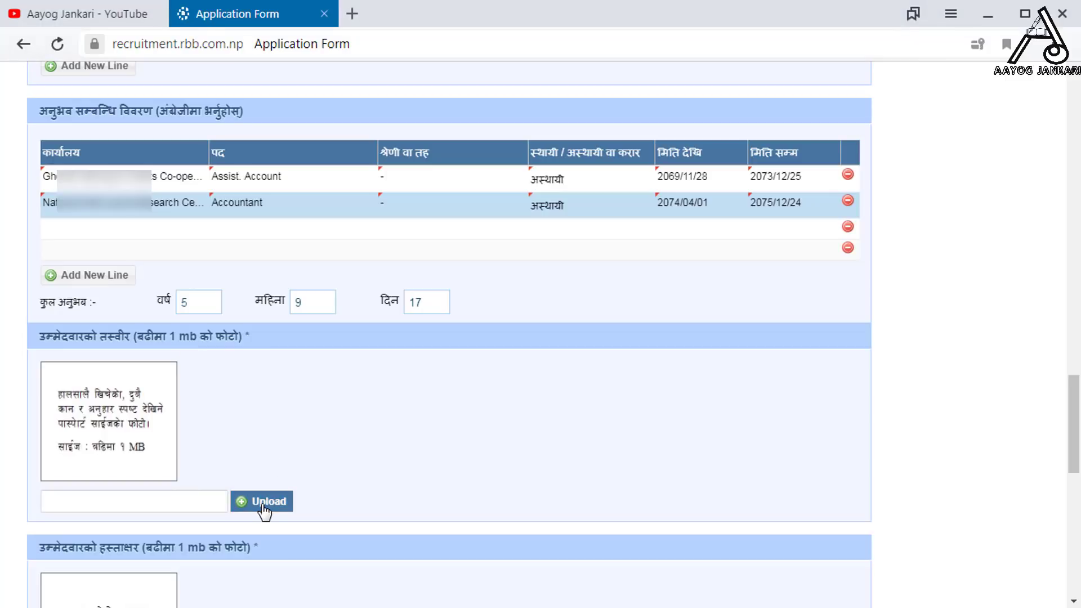
click(309, 241)
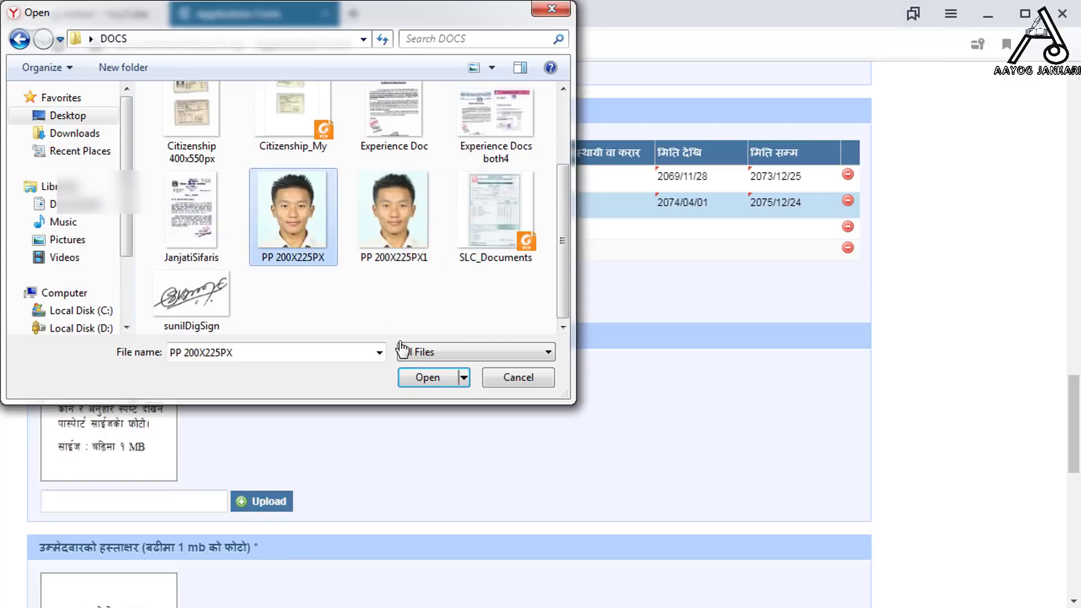
click(426, 378)
click(271, 505)
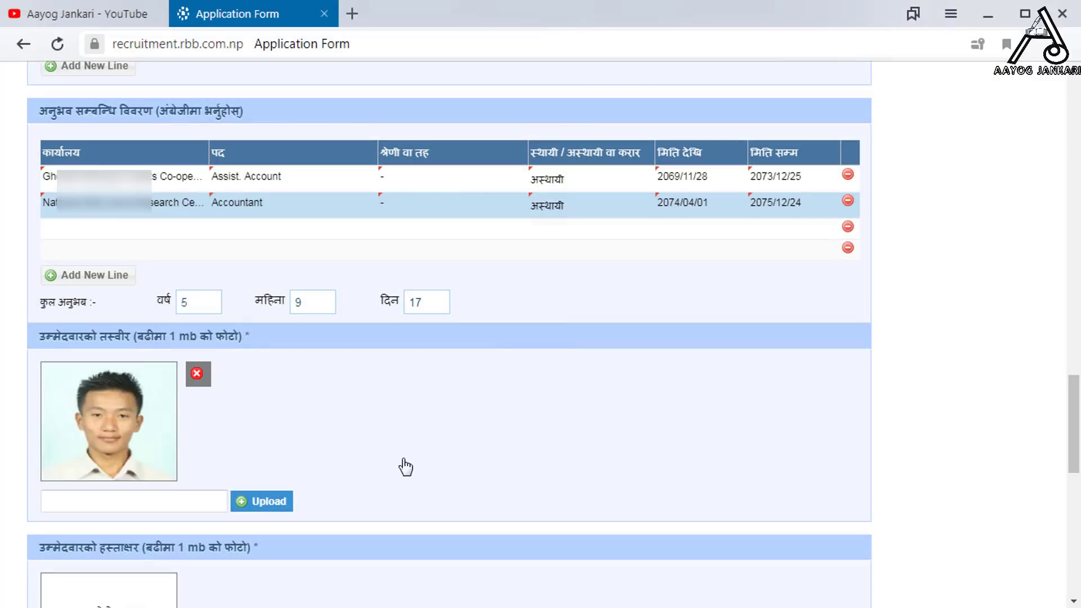
scroll(406, 467, down, 3)
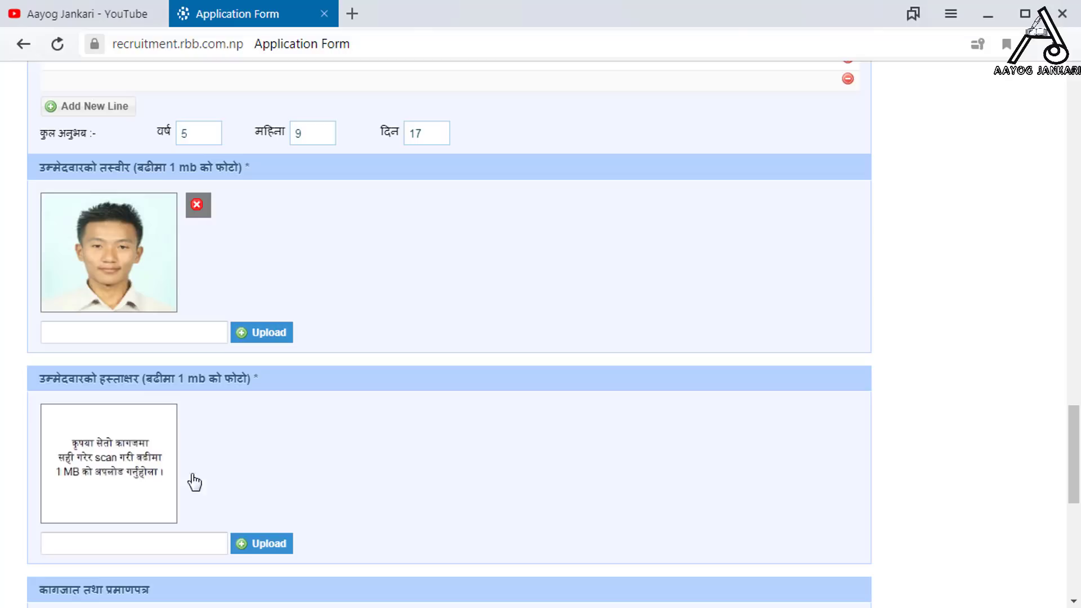
- Upload the scanned signature image under the signature box
click(251, 545)
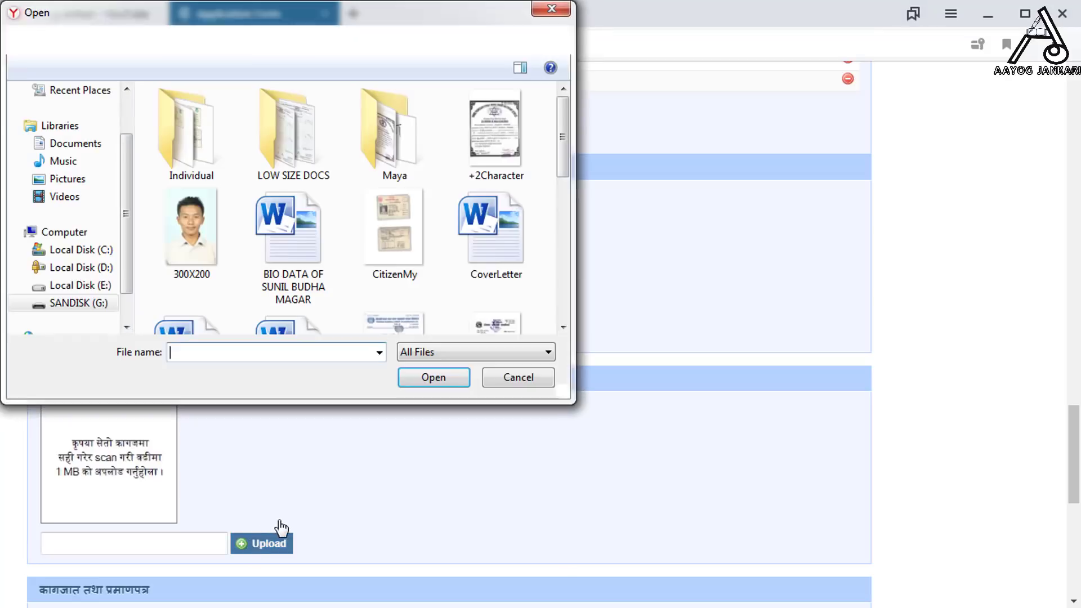
click(333, 278)
scroll(336, 279, down, 2)
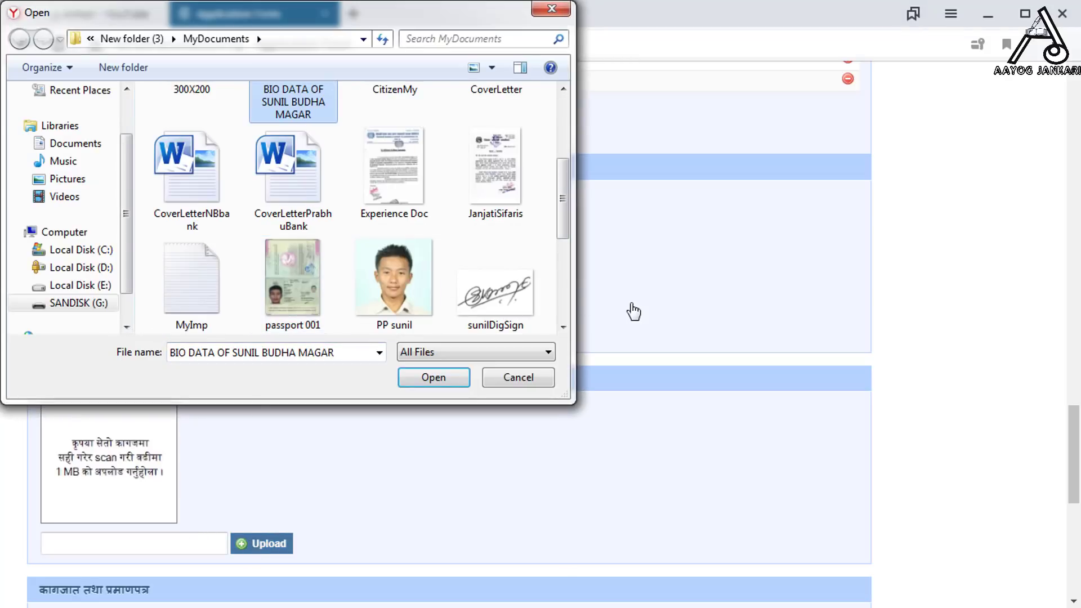
click(493, 297)
click(422, 383)
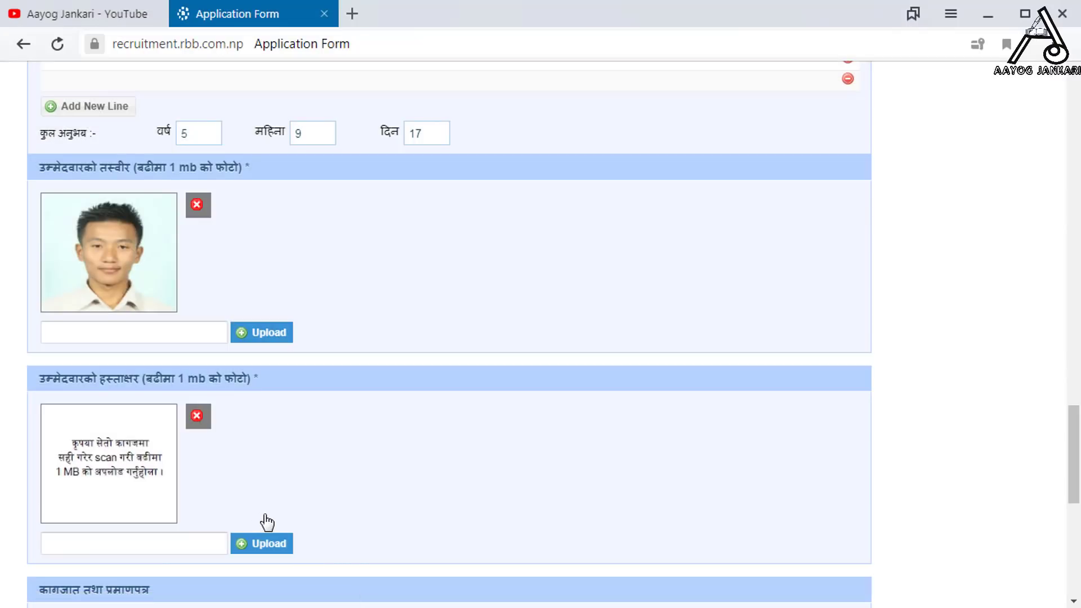
scroll(285, 498, down, 6)
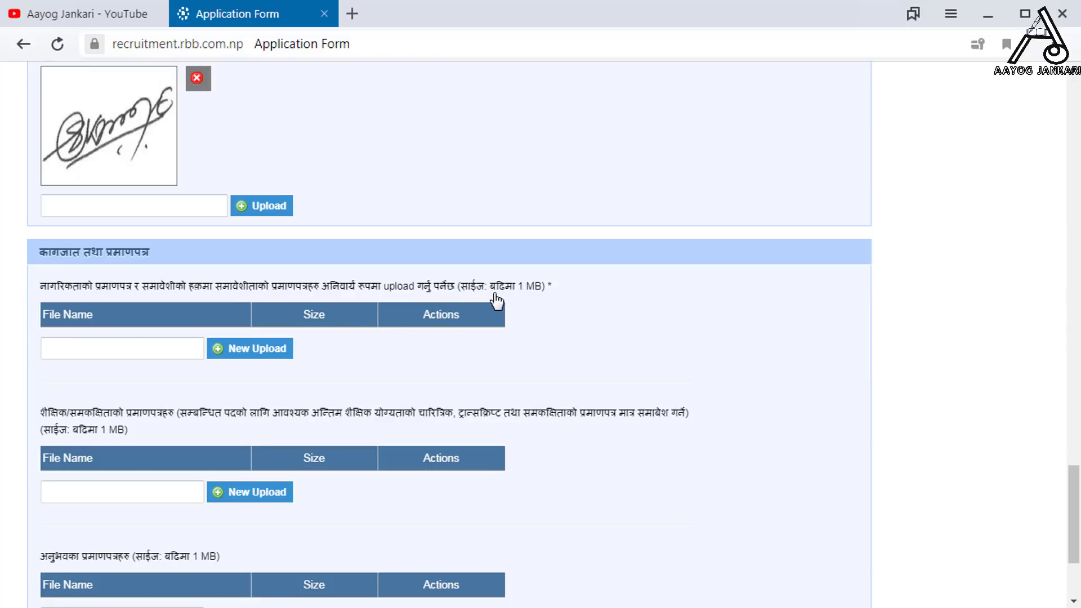
- Upload the citizenship image Citizenship 400x550px.jpg to the citizenship documents
click(252, 349)
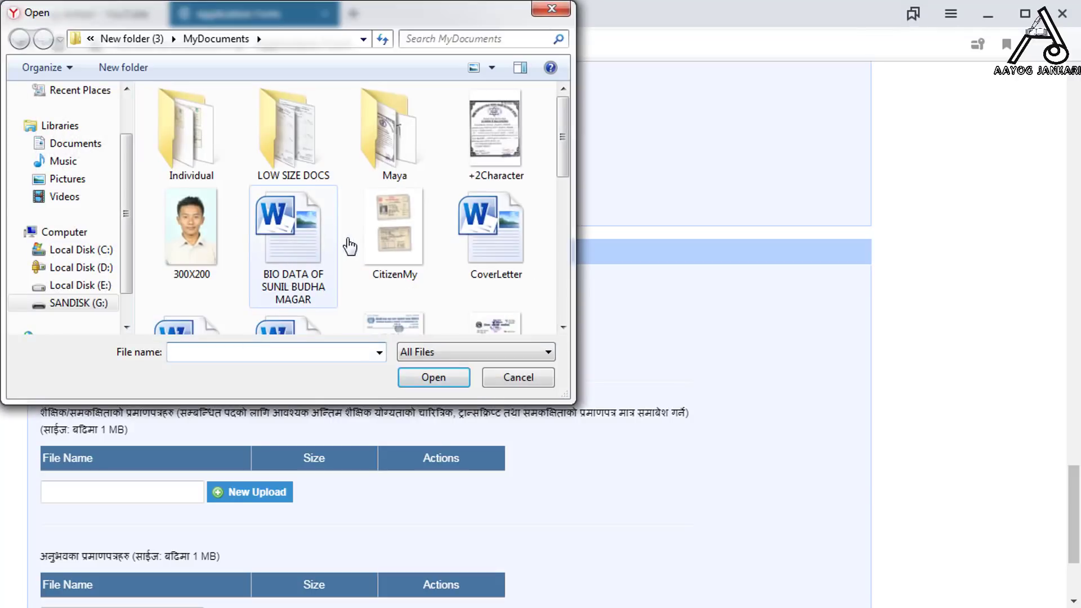
click(354, 242)
scroll(368, 253, down, 1)
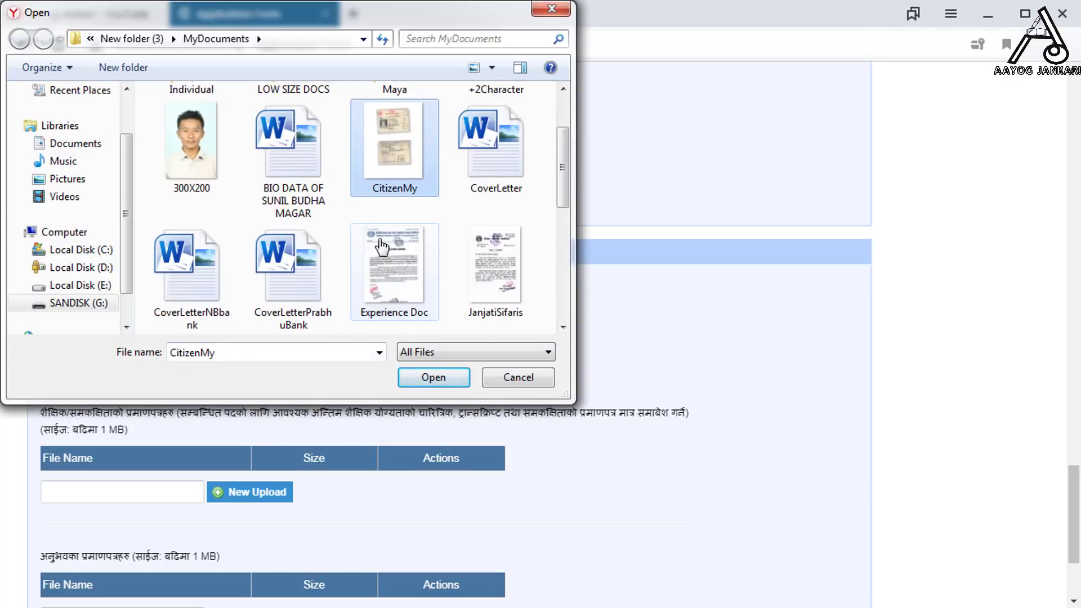
click(443, 378)
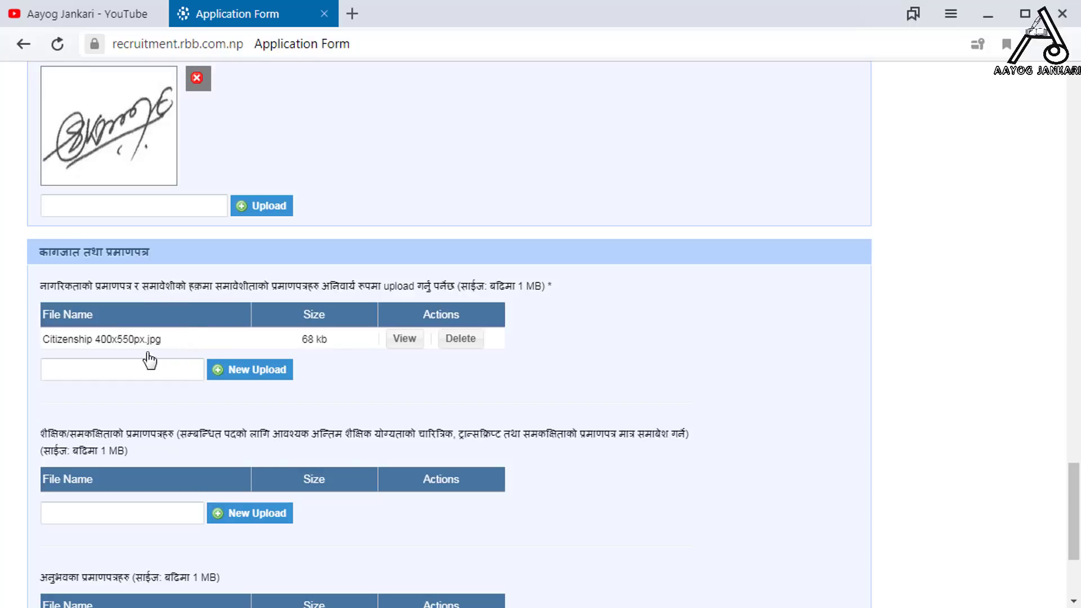
- Add JanjatiSifaris.jpg from the DOCS folder as an inclusion document
click(228, 372)
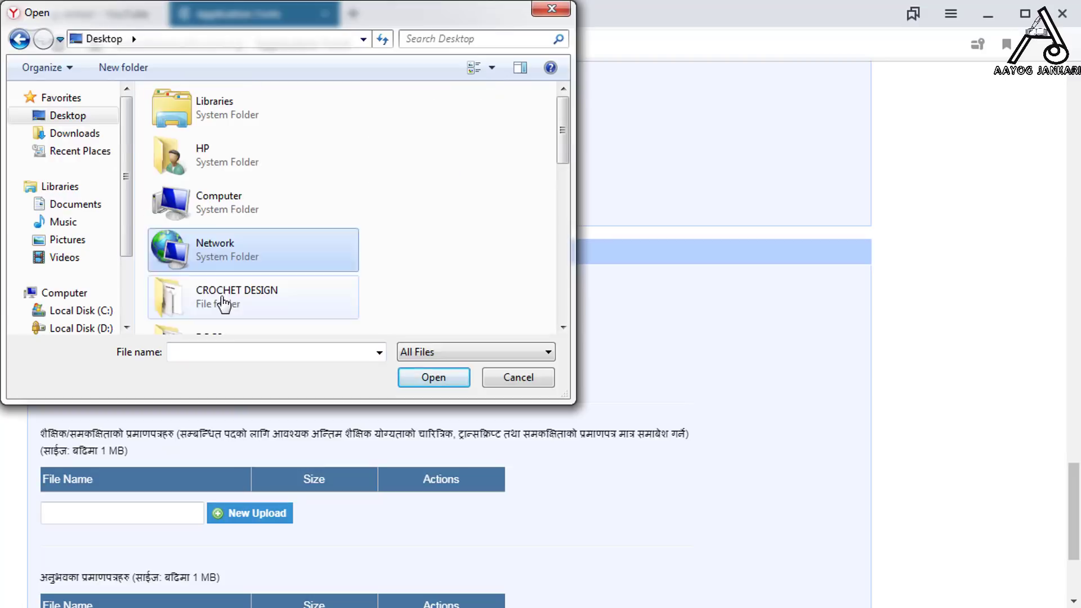
scroll(224, 304, down, 2)
double_click(233, 229)
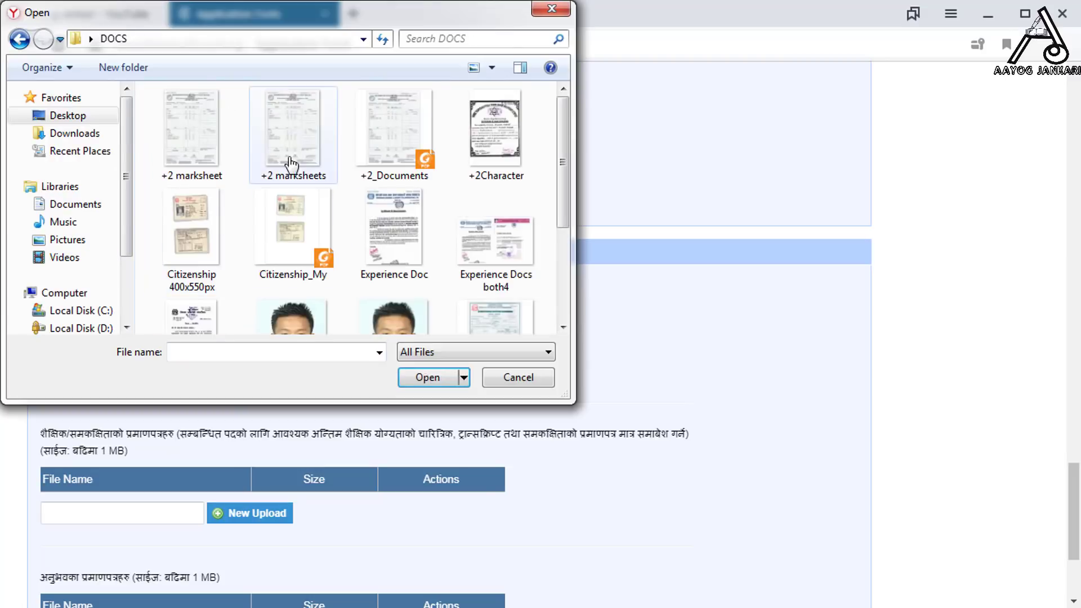
click(359, 178)
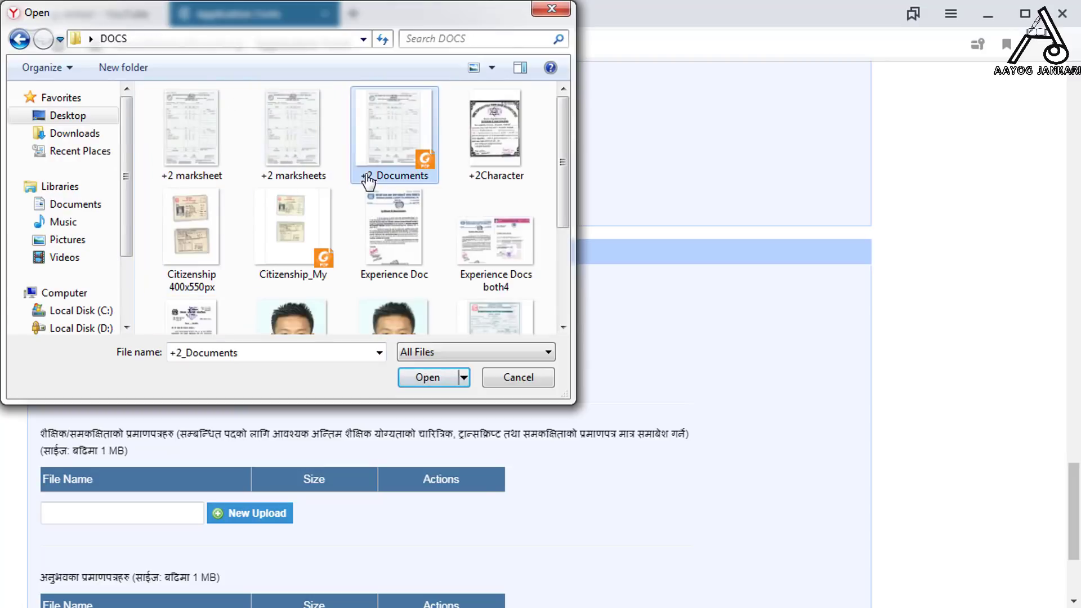
click(423, 259)
scroll(338, 253, down, 1)
click(206, 318)
click(429, 379)
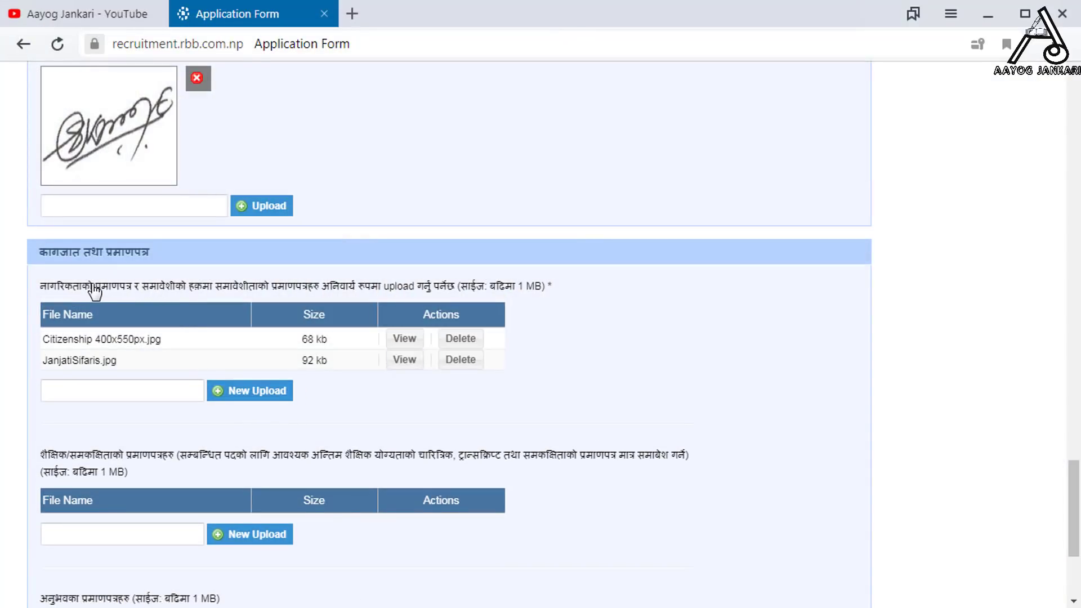
drag(95, 293, 260, 292)
click(377, 414)
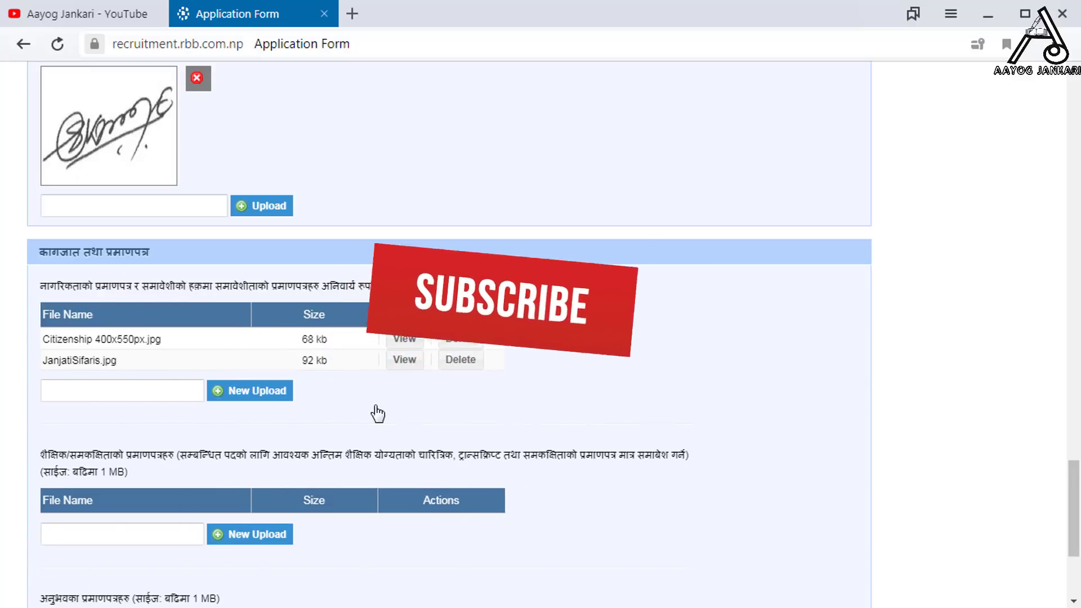
scroll(377, 414, down, 3)
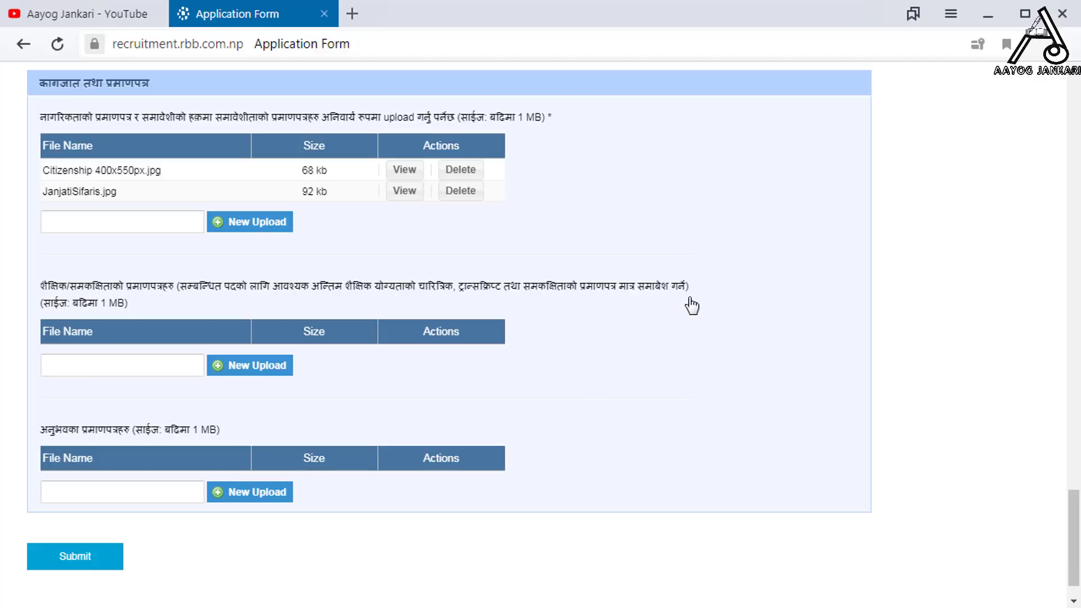
- Upload +2 marksheets.jpg as an academic certificate
click(269, 376)
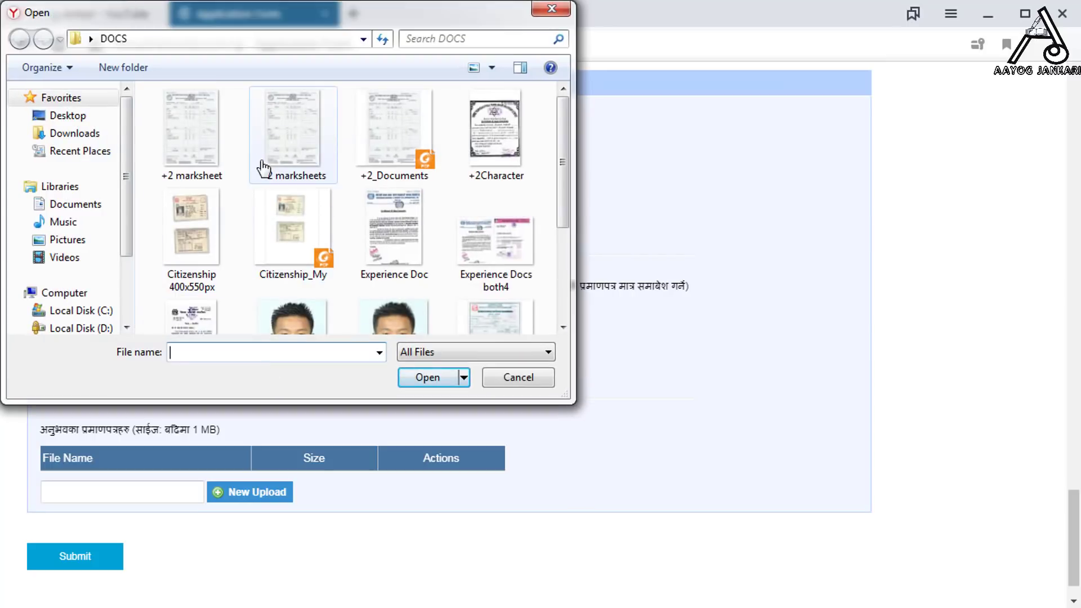
click(222, 163)
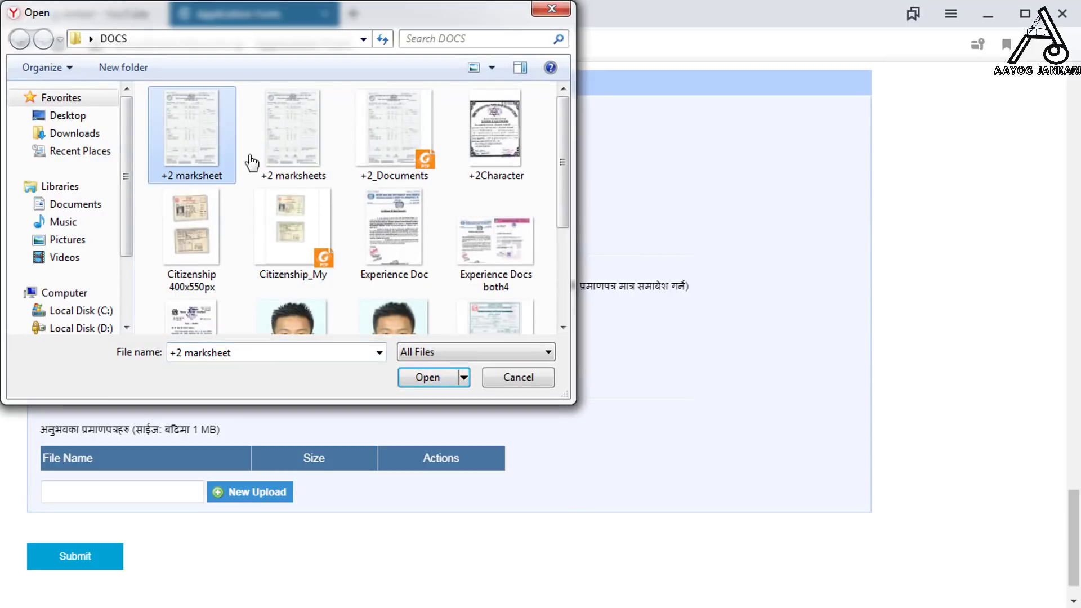
click(286, 164)
click(411, 377)
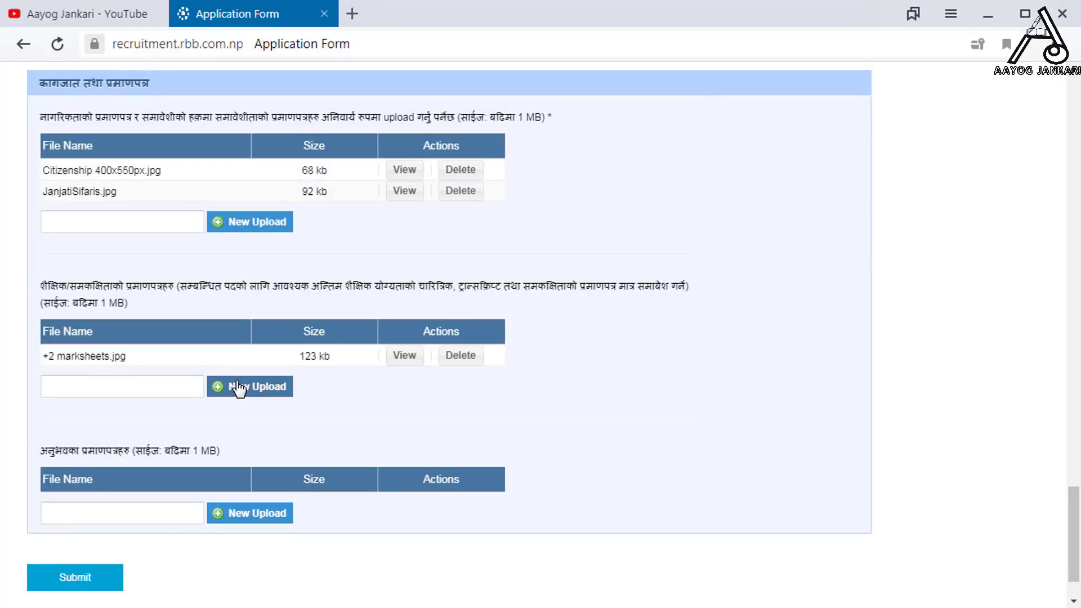
- Add +2Character.jpg as a second academic certificate, then reopen the file chooser
click(235, 394)
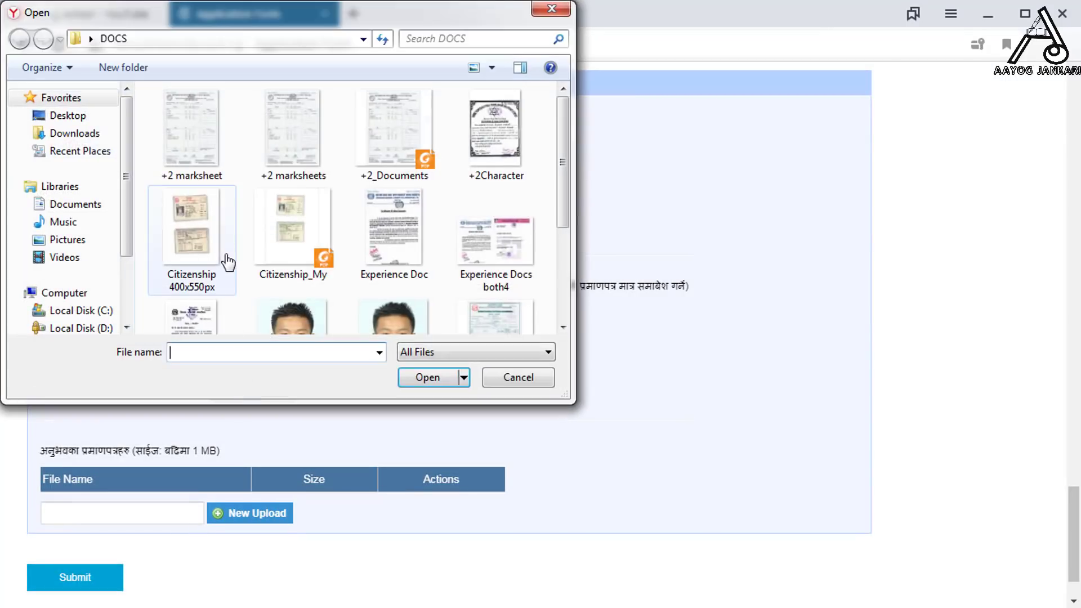
click(478, 163)
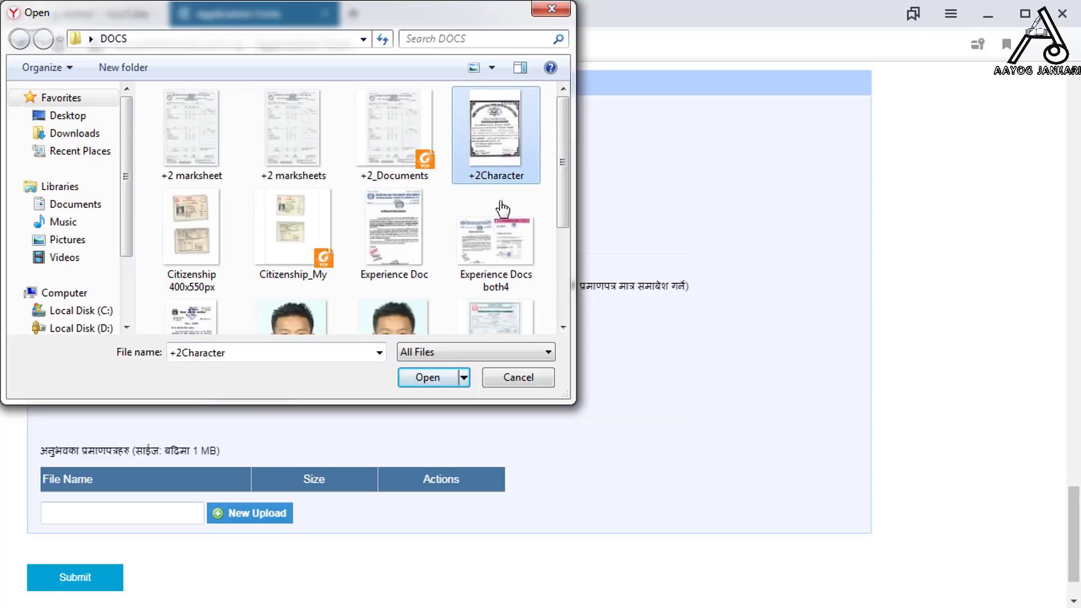
click(425, 378)
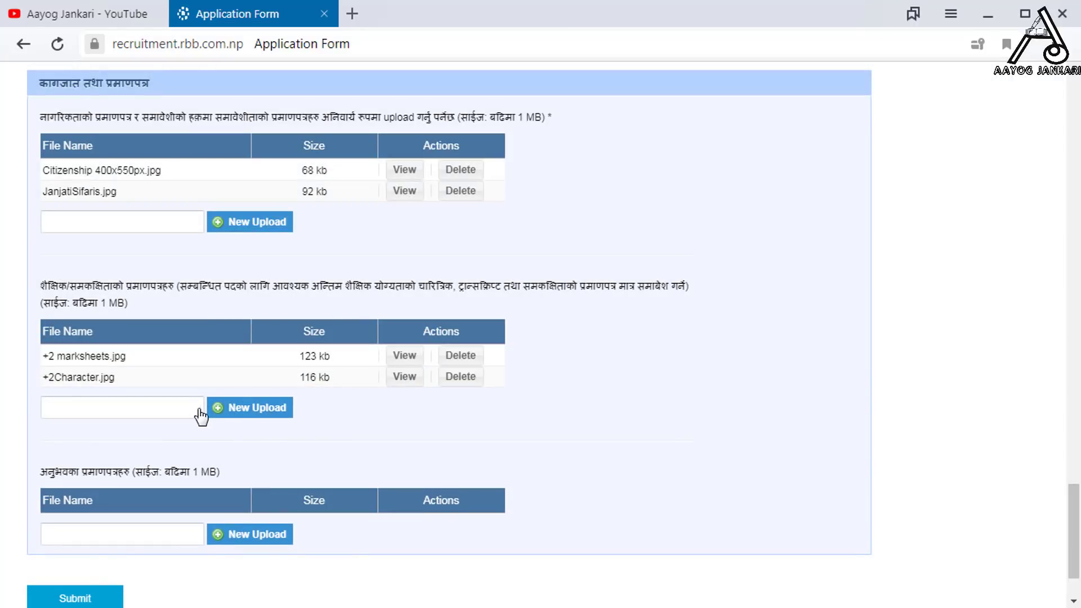
click(229, 409)
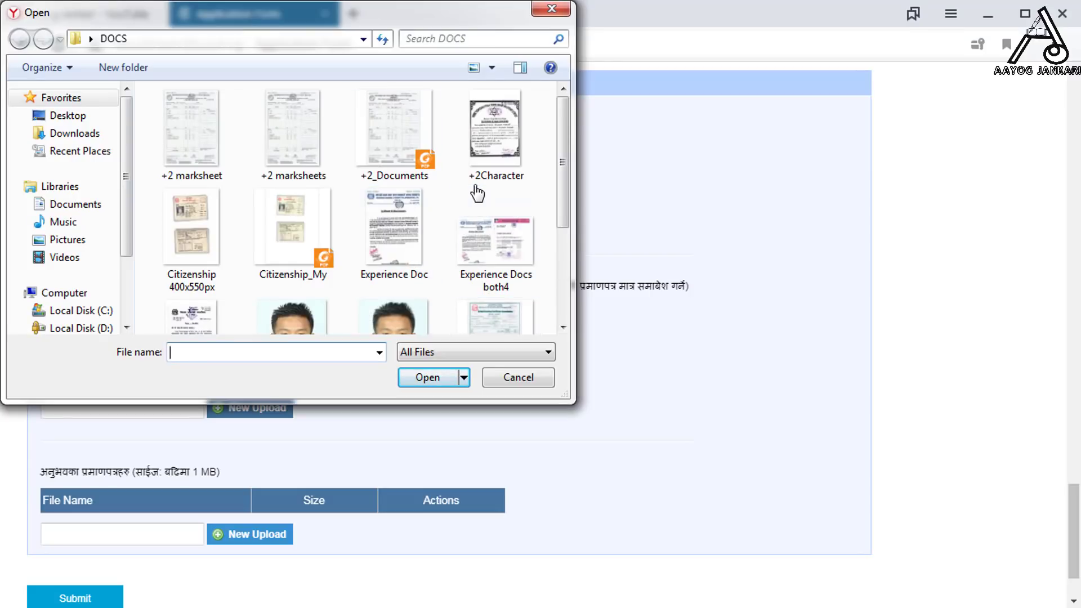
drag(430, 20, 488, 482)
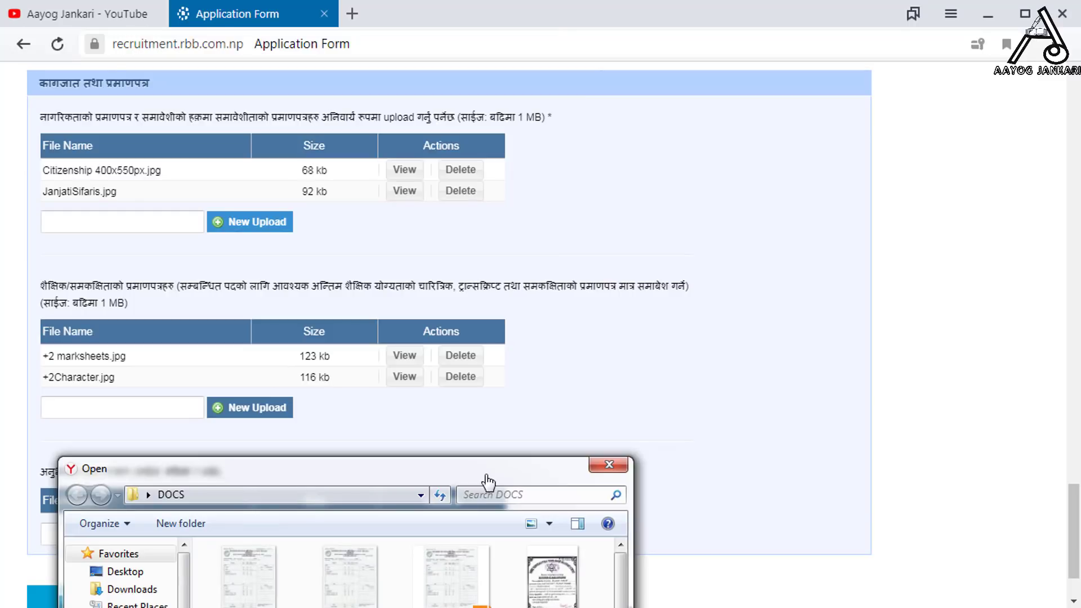
- Dismiss the open file chooser without choosing a file
drag(487, 483, 440, 83)
click(372, 279)
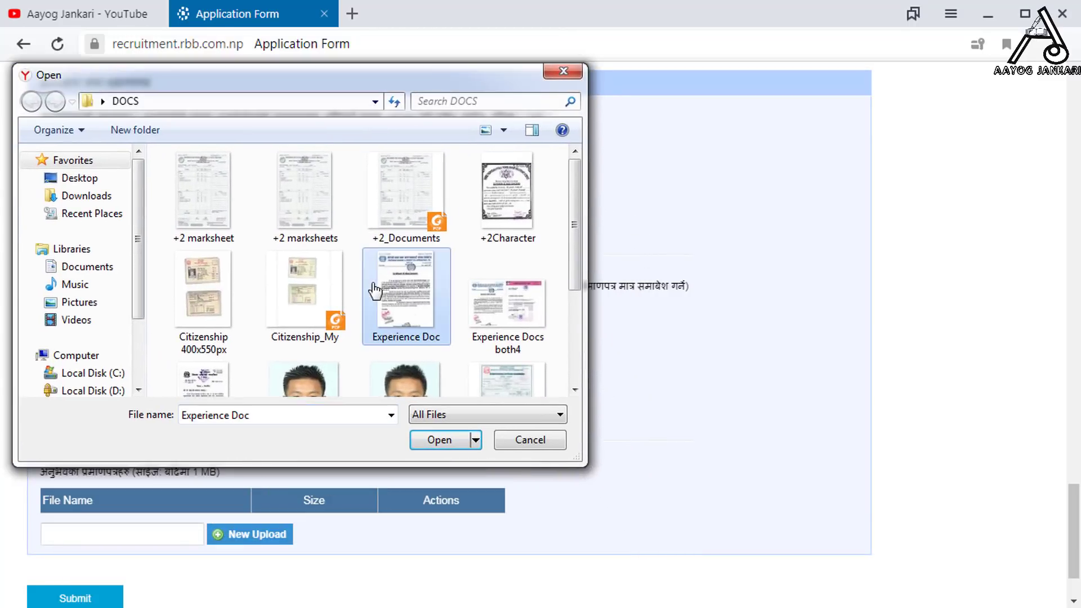
scroll(374, 284, down, 2)
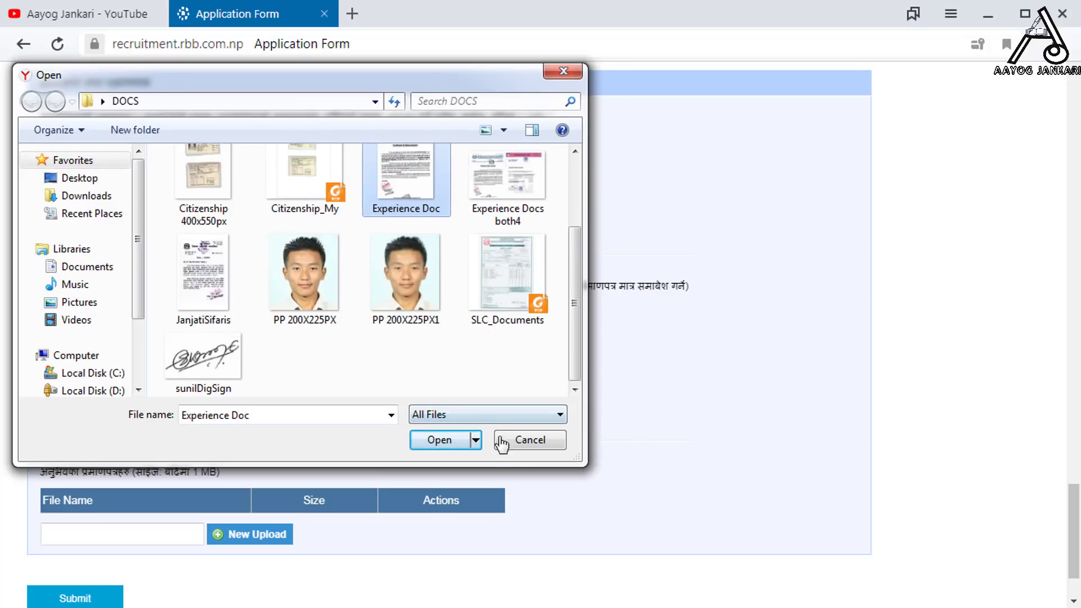
click(512, 444)
scroll(390, 426, down, 1)
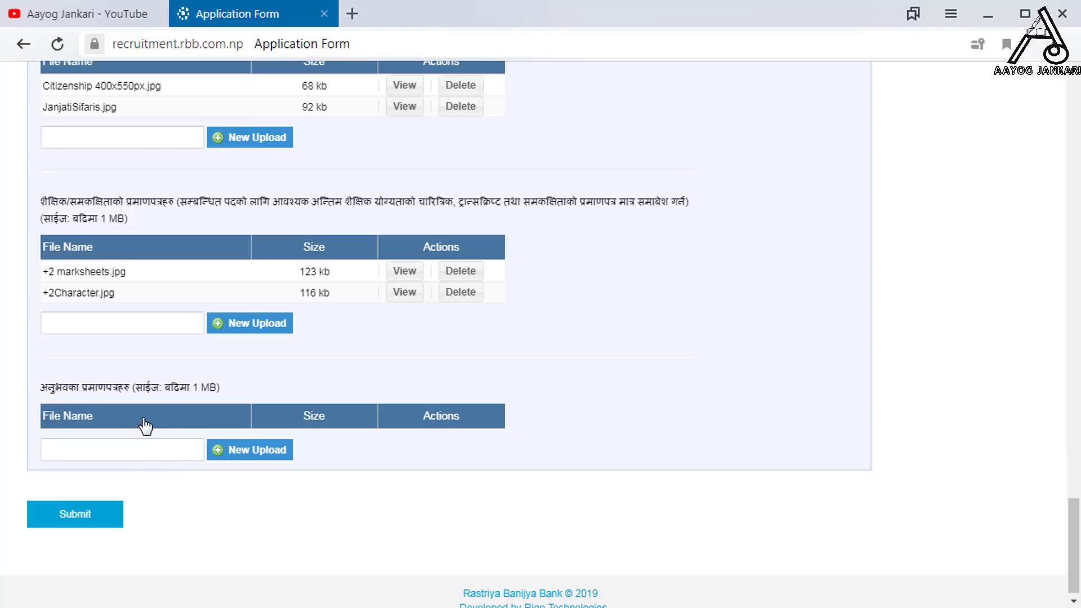
- Upload Experience Docs both4.jpg as the experience certificate and review the form
click(243, 444)
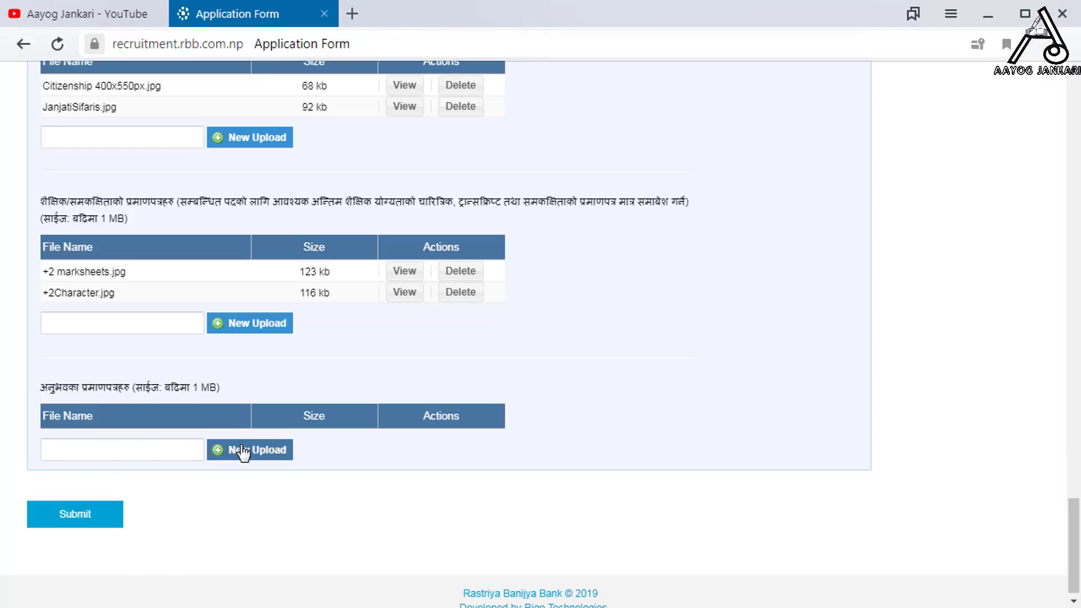
click(441, 309)
click(491, 326)
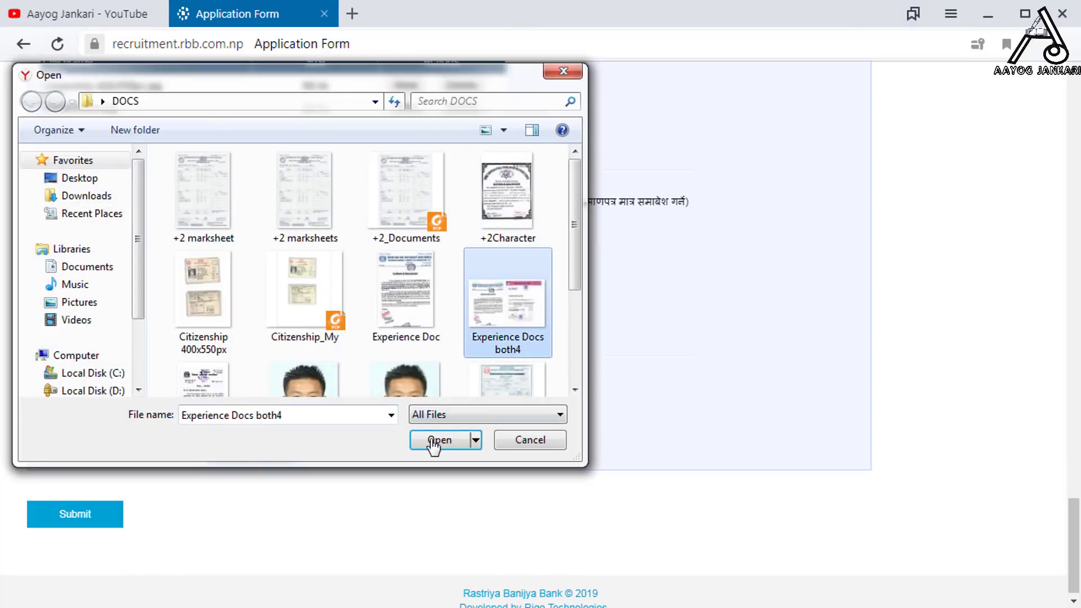
click(436, 446)
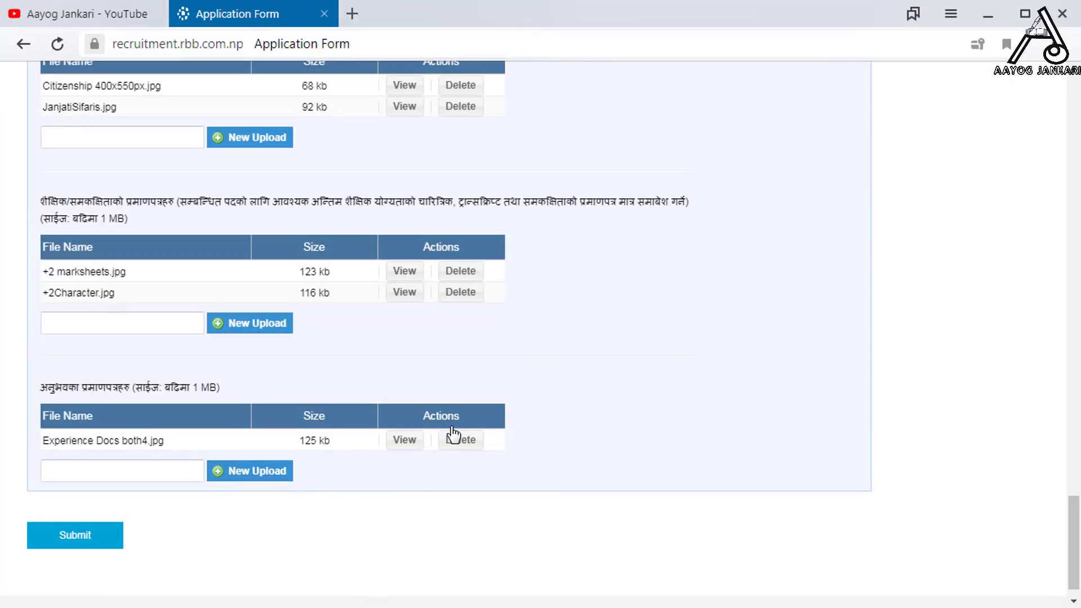
scroll(451, 434, up, 2)
scroll(451, 463, down, 3)
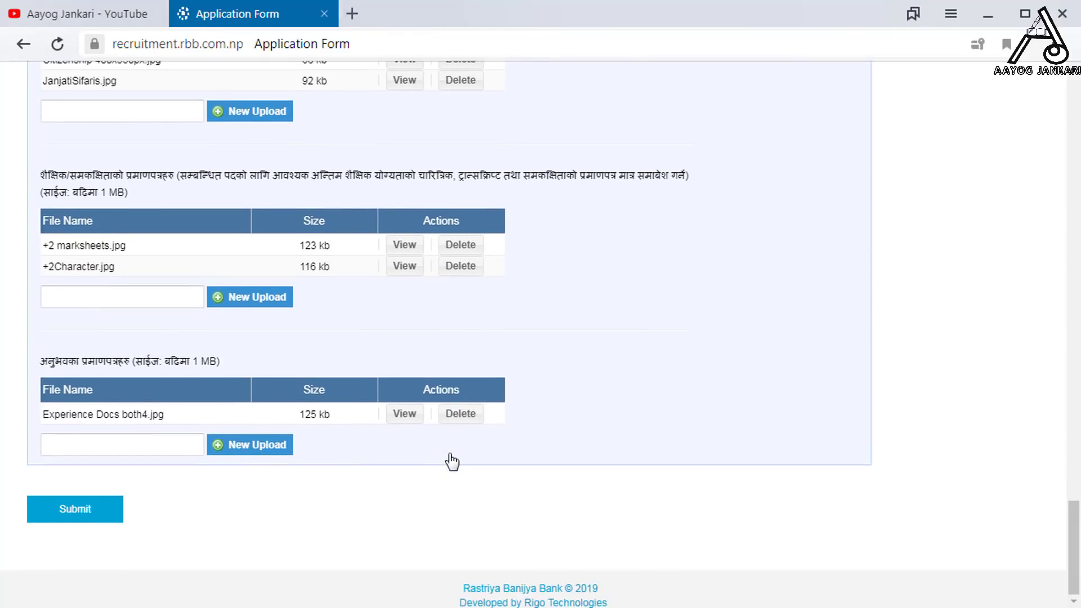
scroll(410, 418, up, 2)
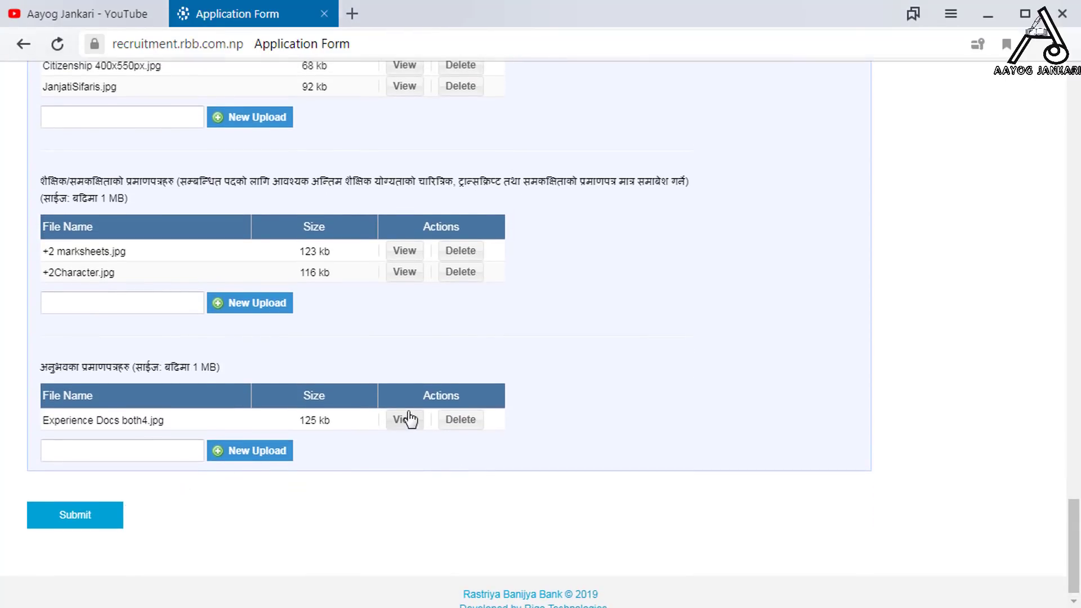
scroll(410, 418, up, 1)
scroll(411, 419, up, 6)
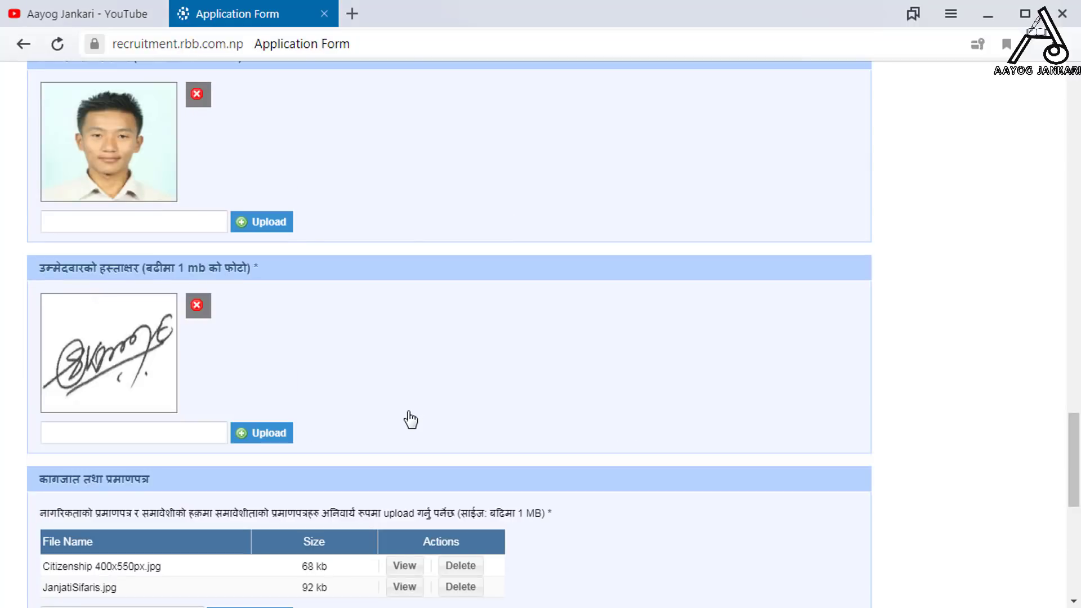
scroll(411, 420, down, 9)
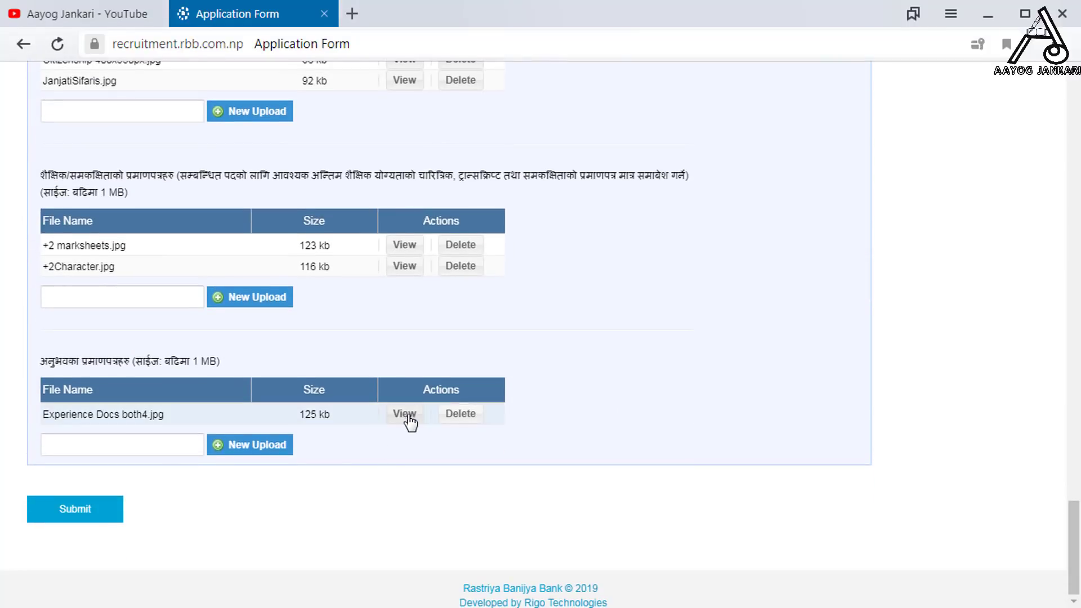
- Submit the completed application form and confirm with Yes
click(104, 514)
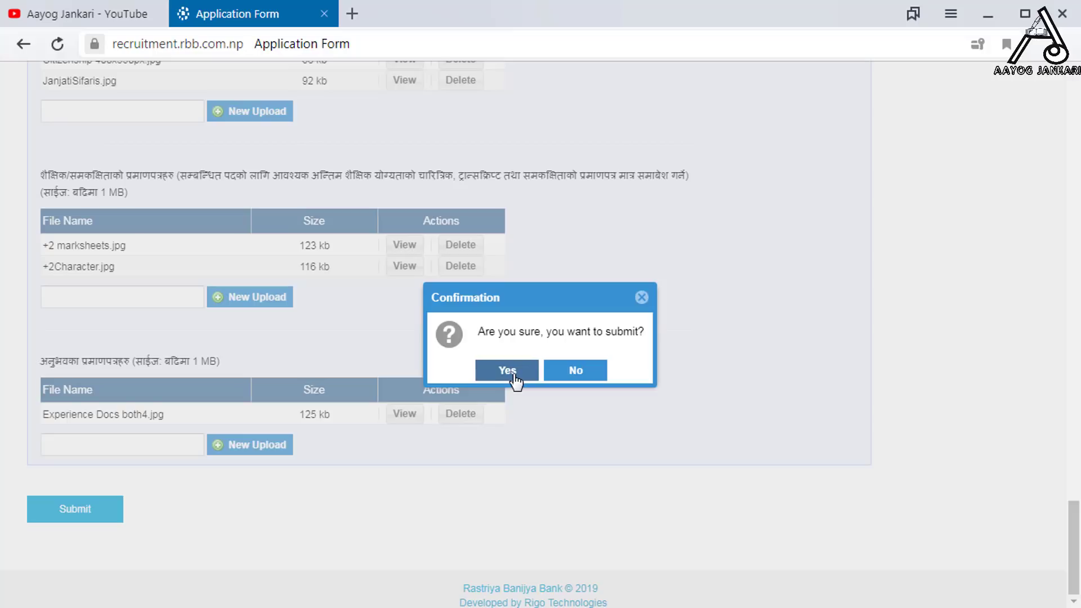
click(506, 371)
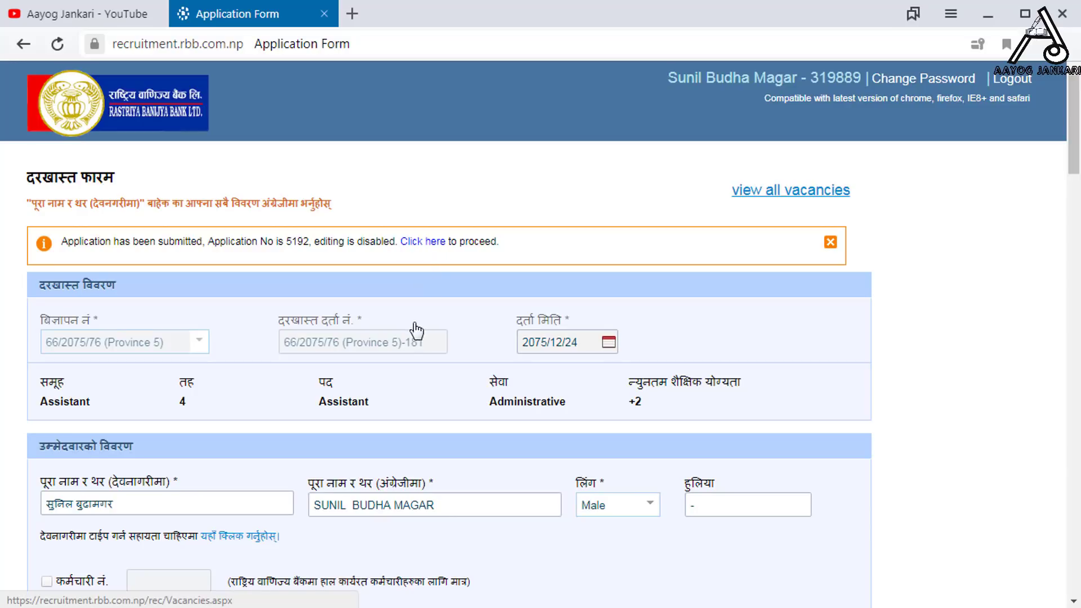
scroll(415, 374, down, 6)
scroll(429, 349, up, 2)
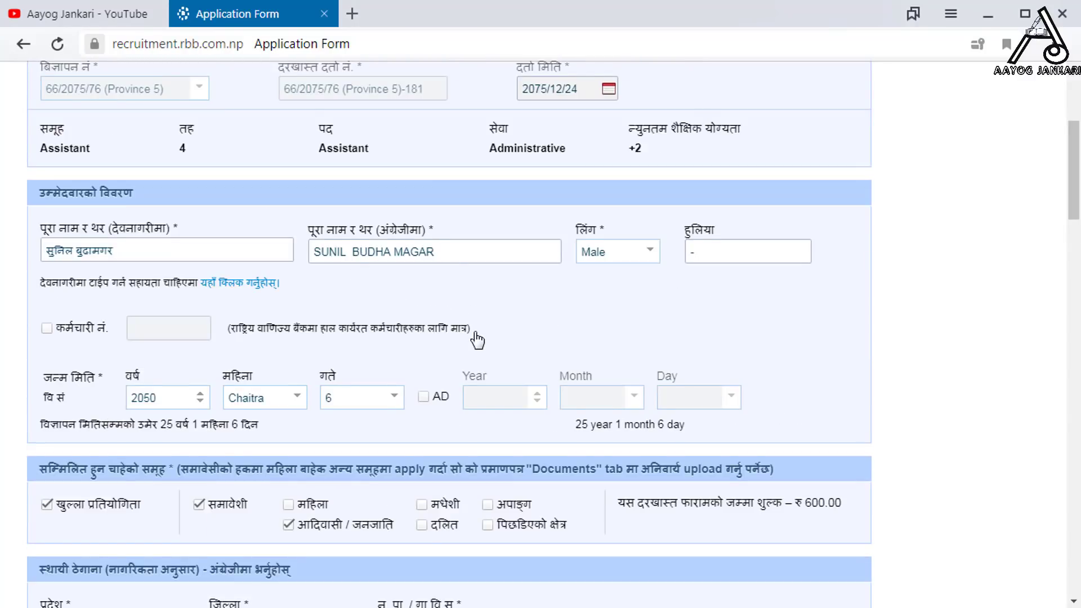
scroll(477, 339, up, 3)
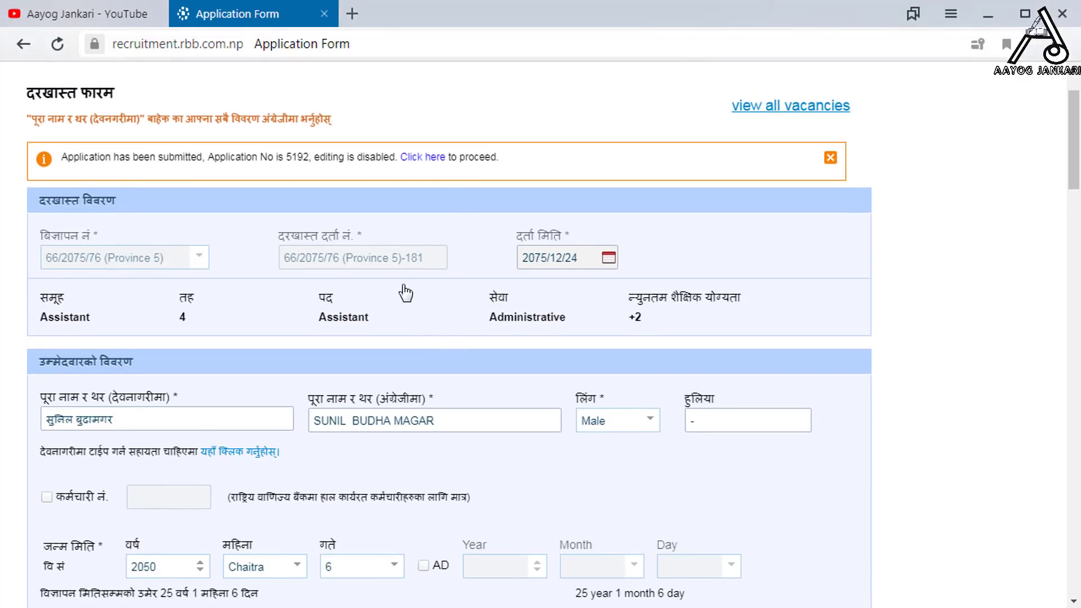
click(428, 159)
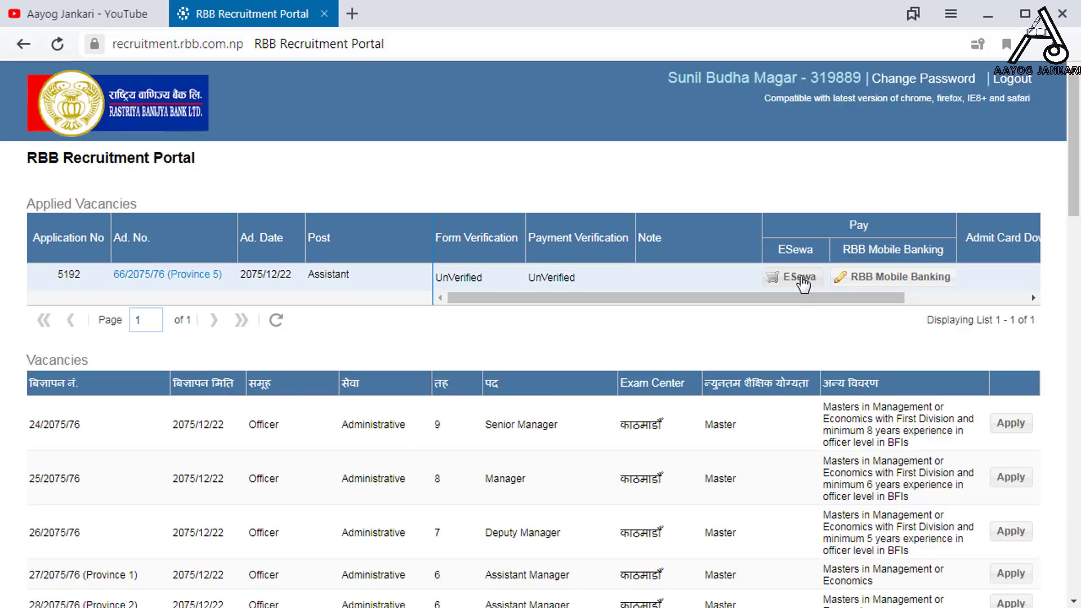
- Start the eSewa payment of the NPR 600.00 recruitment fee from the Applied Vacancies Pay column
click(907, 298)
scroll(732, 281, left, 1)
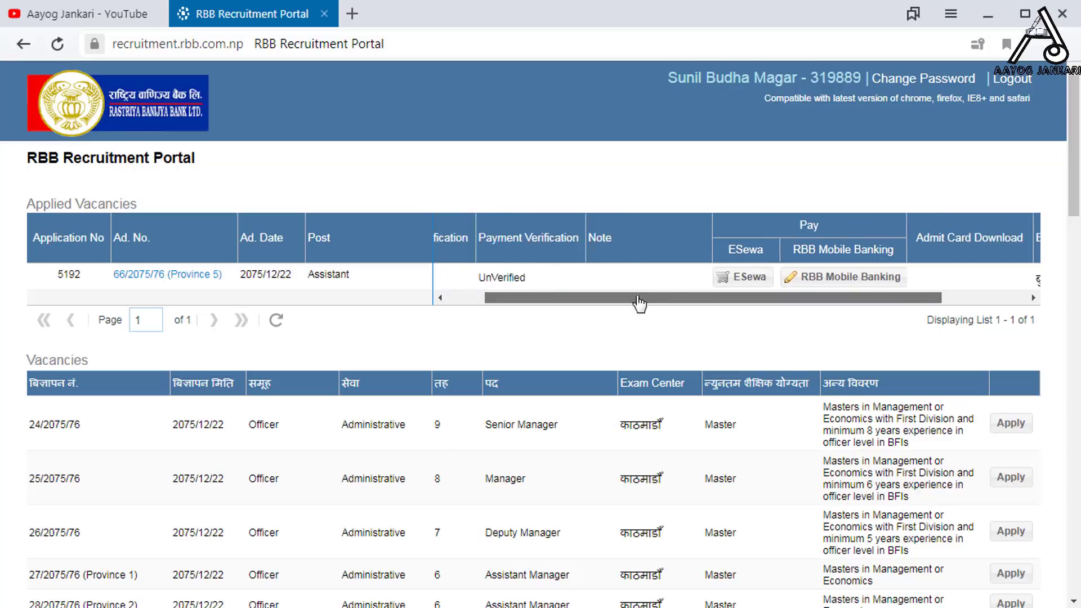
scroll(645, 290, right, 2)
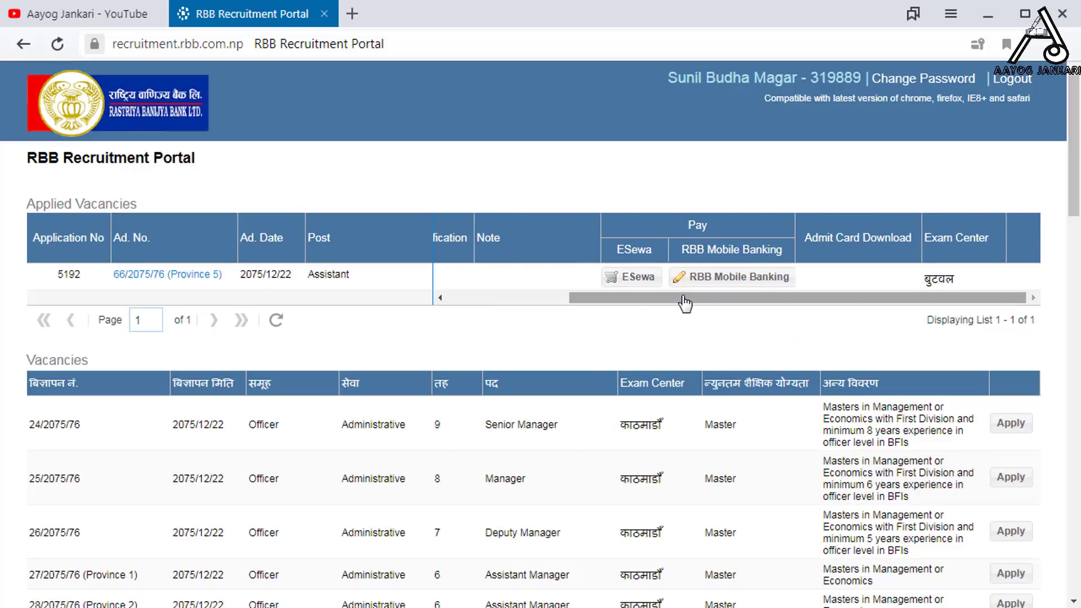
click(625, 277)
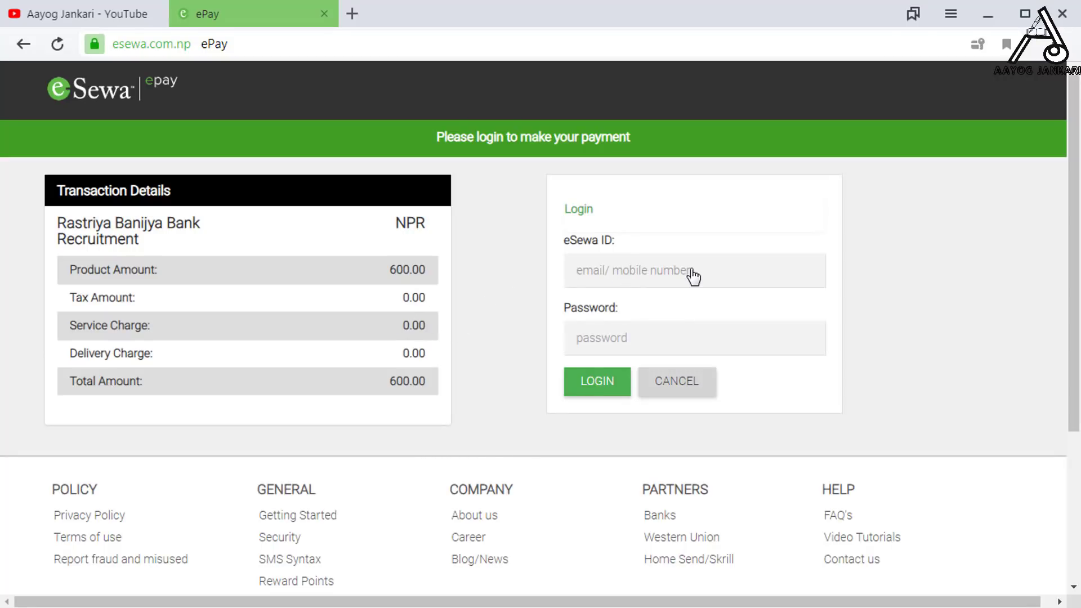
- Log in to eSewa with the saved account ID and password and confirm the 600.00 NPR payment
text(98)
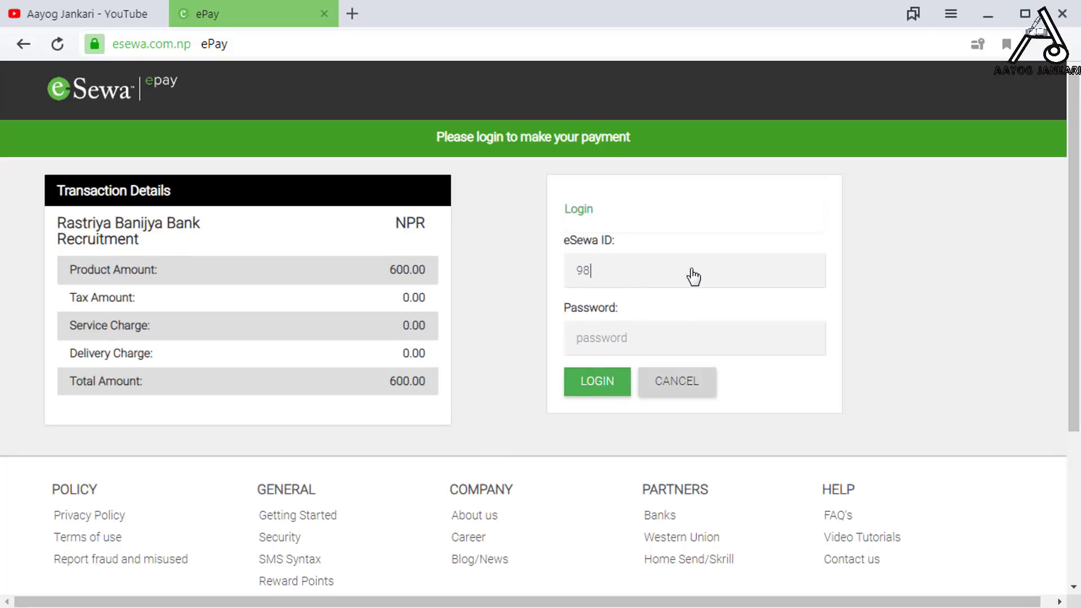
click(658, 301)
click(614, 379)
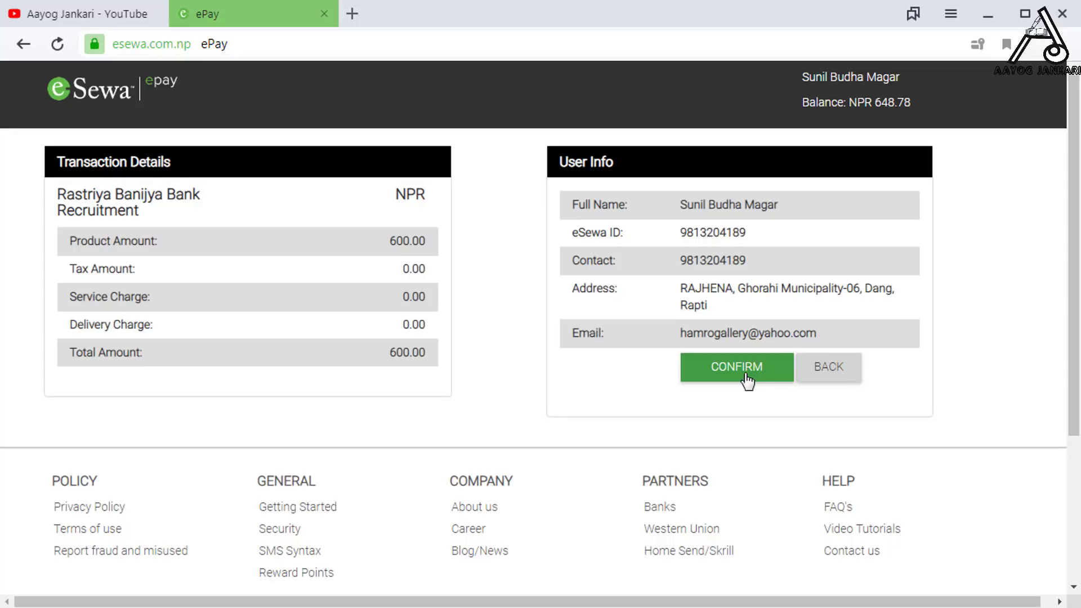
click(747, 381)
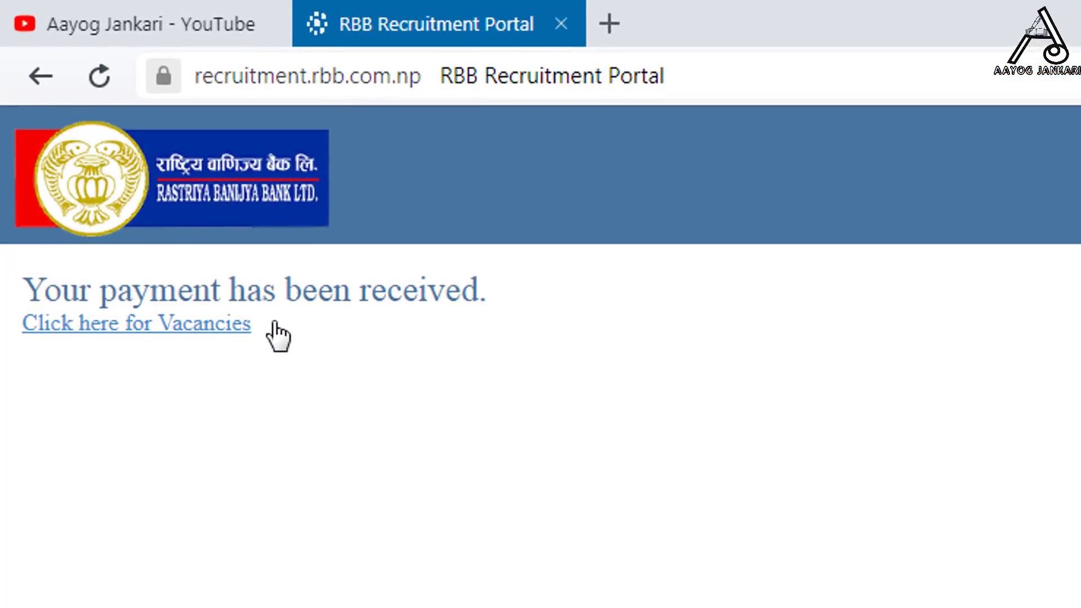
click(171, 337)
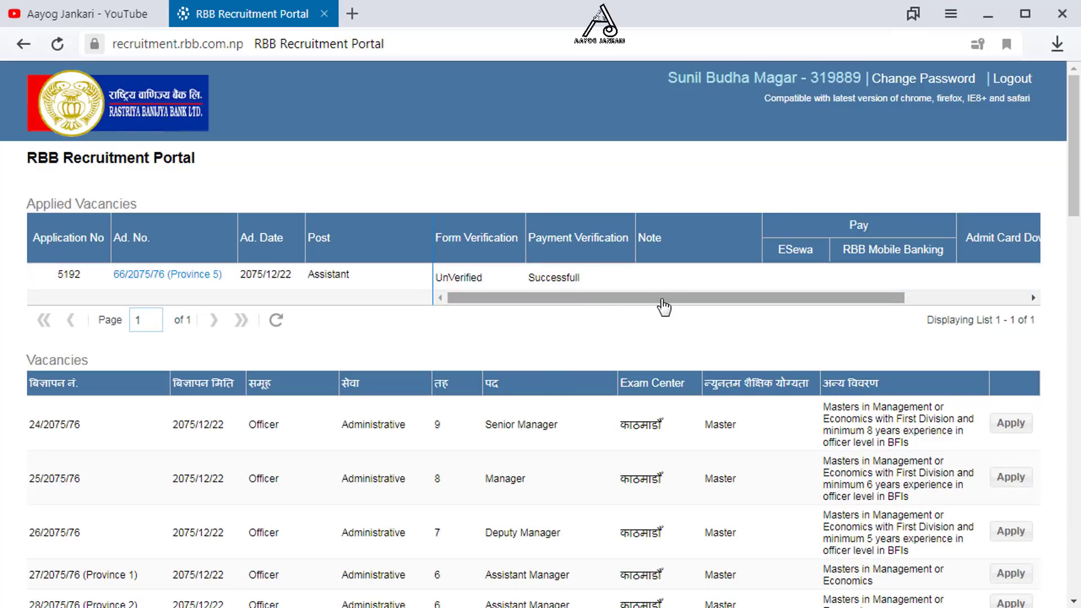
drag(664, 304, 616, 332)
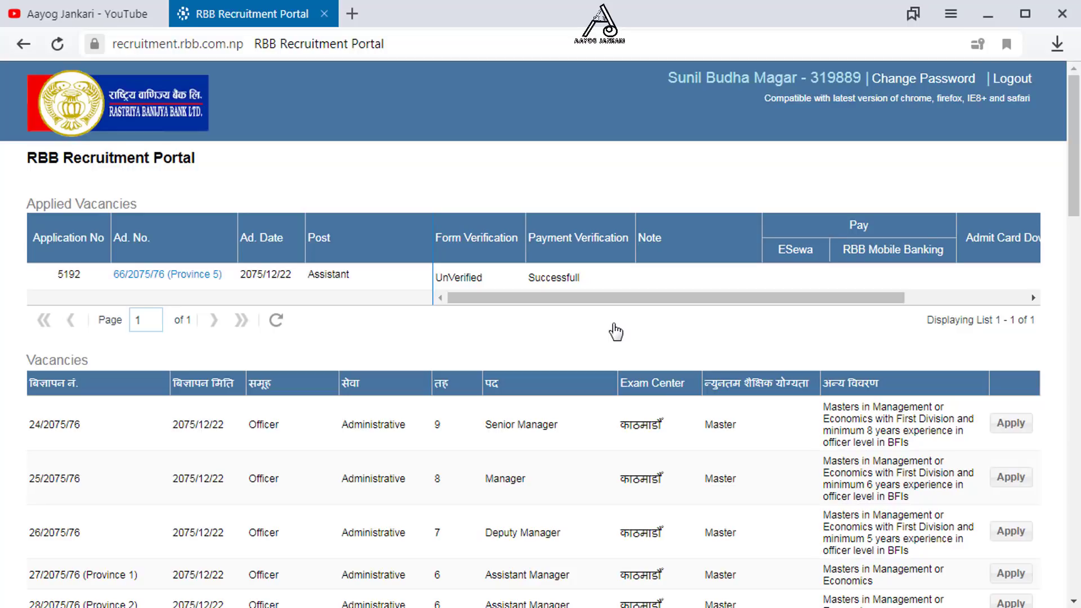